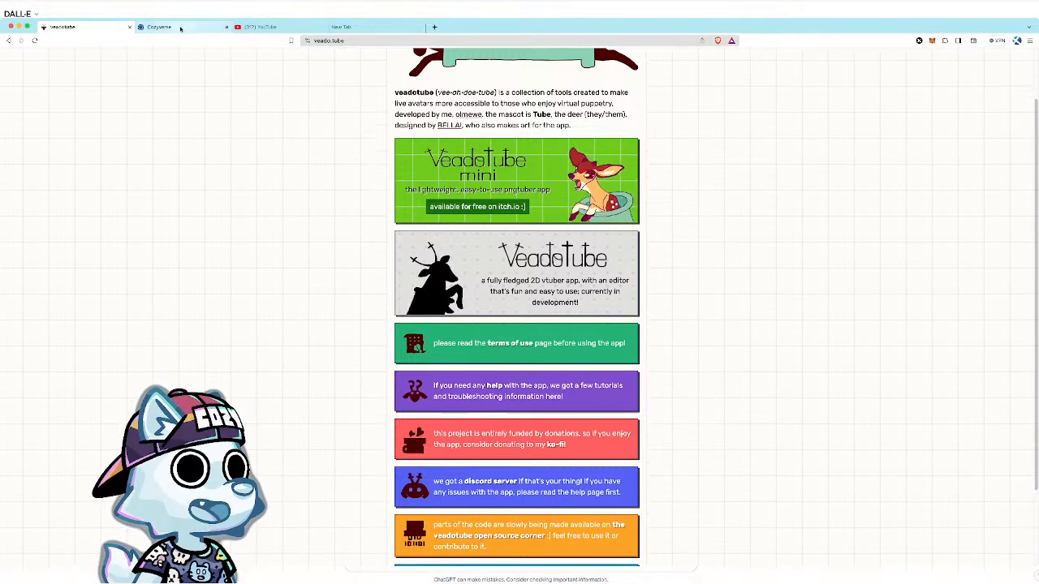
# - Look over the Cozyverse home page and go back to the veadotube page with its list of tools
pyautogui.click(159, 26)
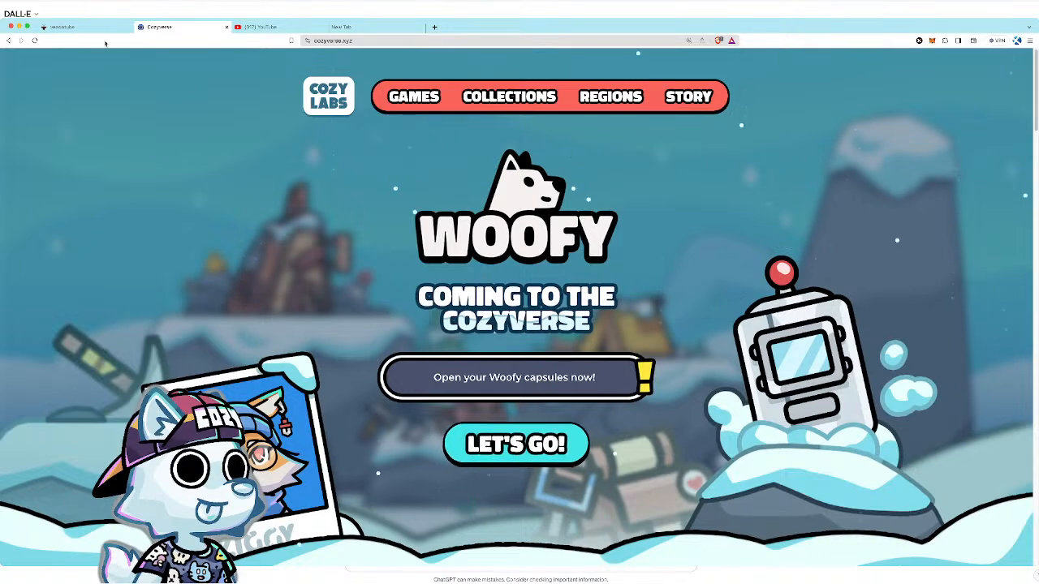
pyautogui.click(79, 27)
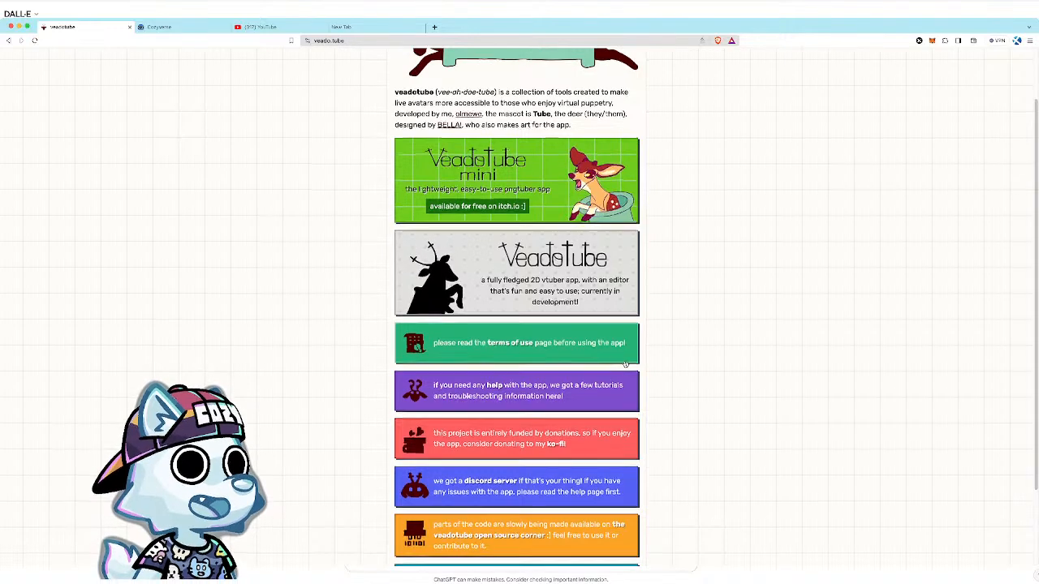
pyautogui.scroll(-1, 625, 364)
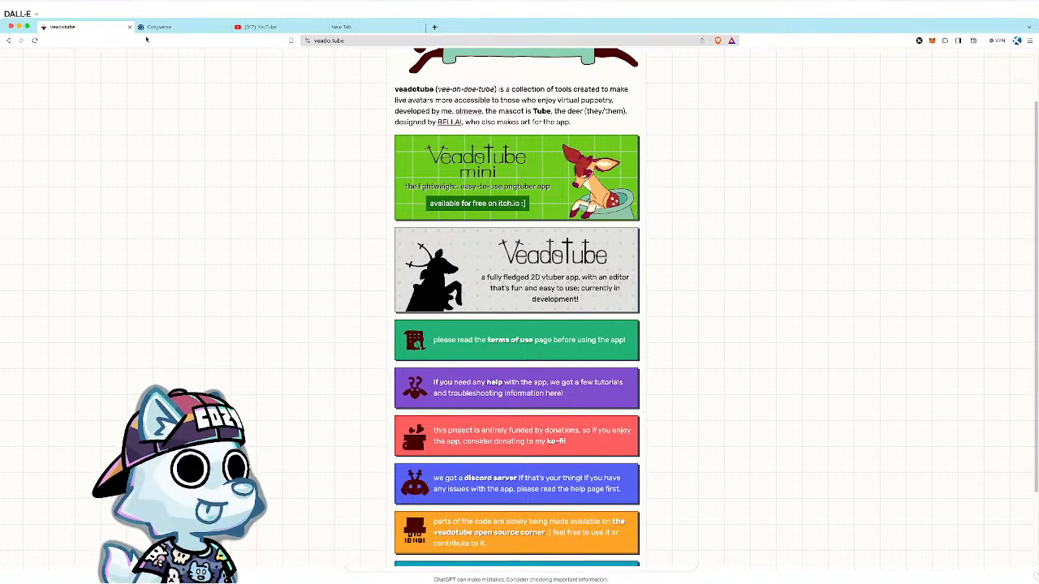
# - Close the YouTube and New Tab browser tabs, keeping veadotube and Cozyverse open
pyautogui.click(324, 28)
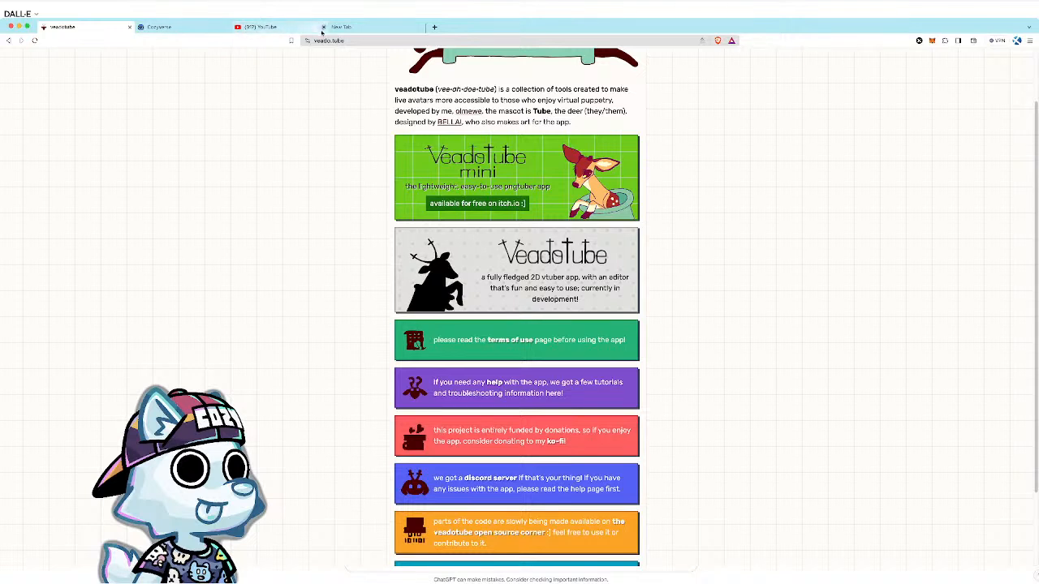
pyautogui.click(324, 27)
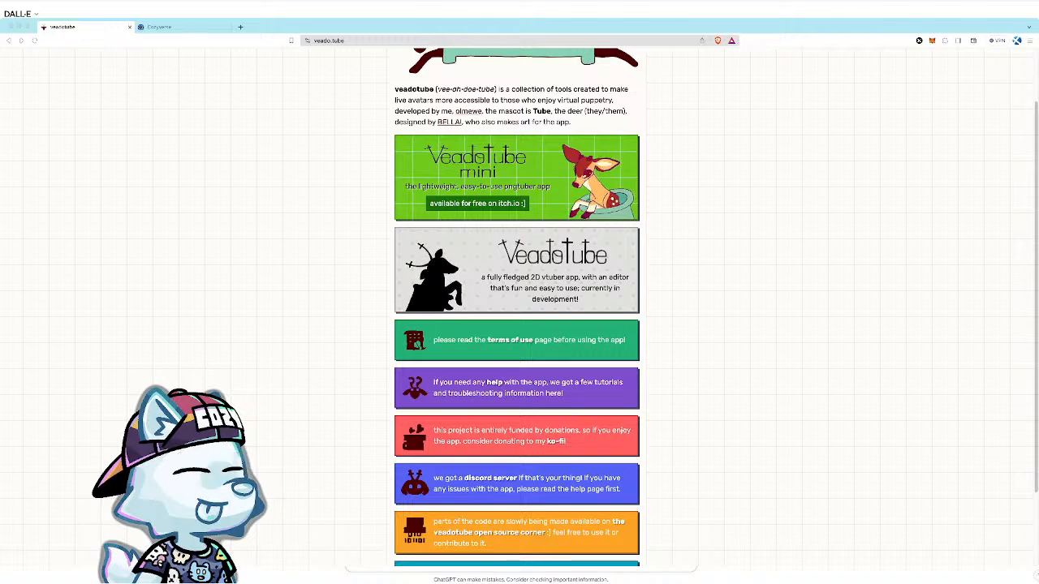
# - Switch to Photoshop and compare the images PENGU-WOOFY_1.png and PENGU-WOOFY_2.png
pyautogui.press('super+Tab')
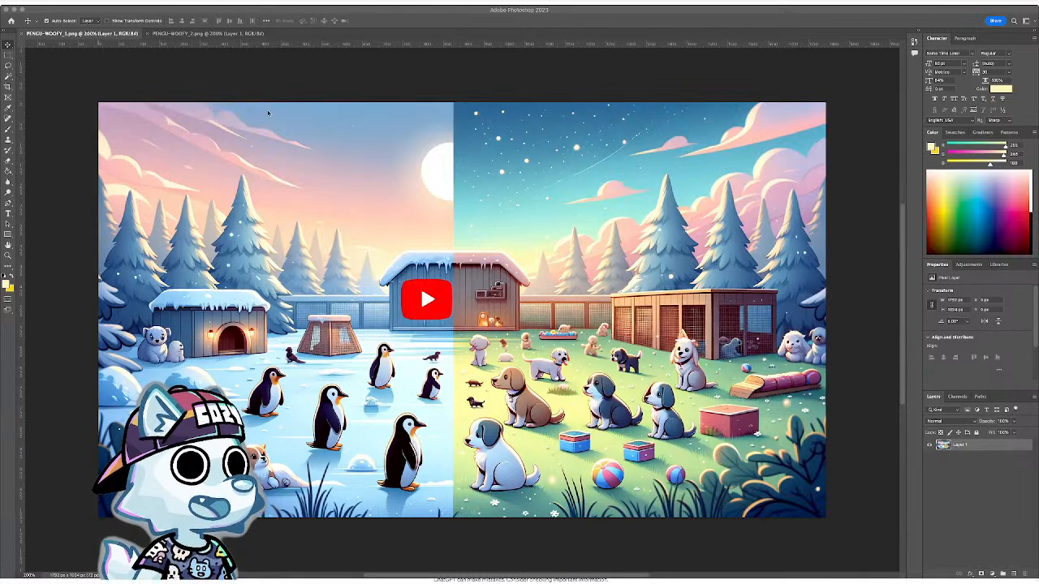
pyautogui.click(188, 36)
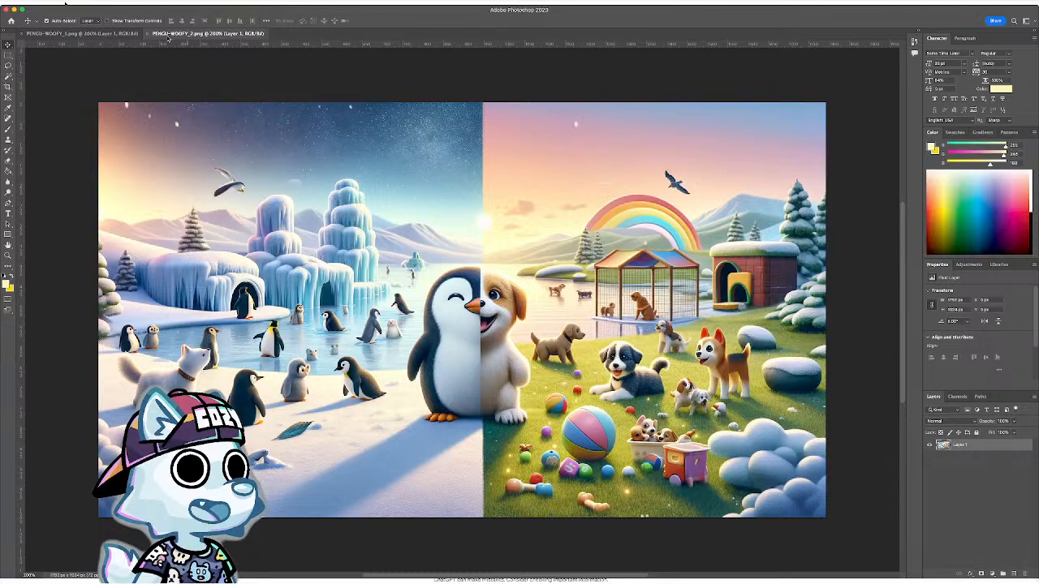
pyautogui.click(115, 36)
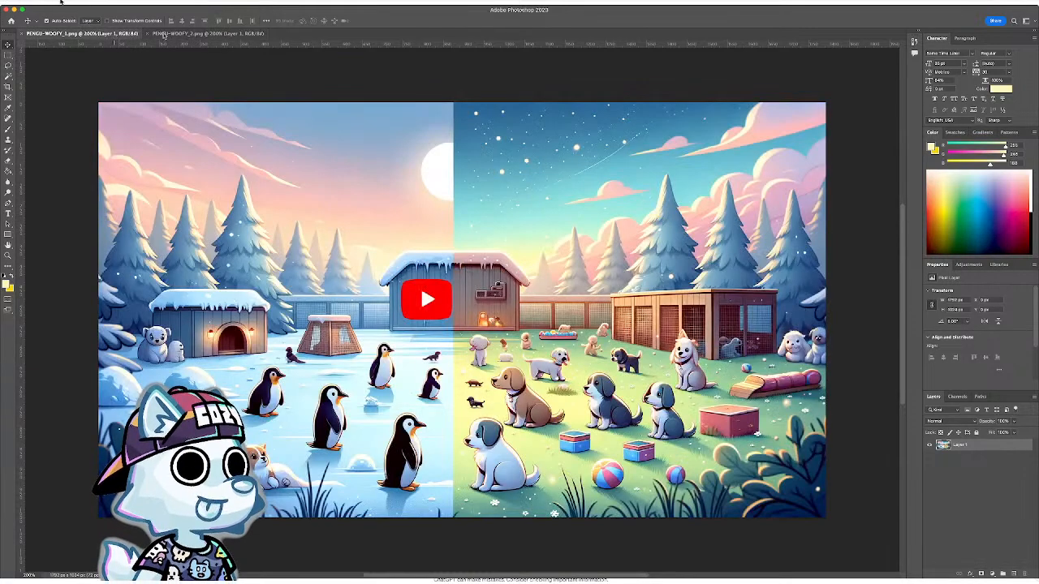
pyautogui.click(206, 36)
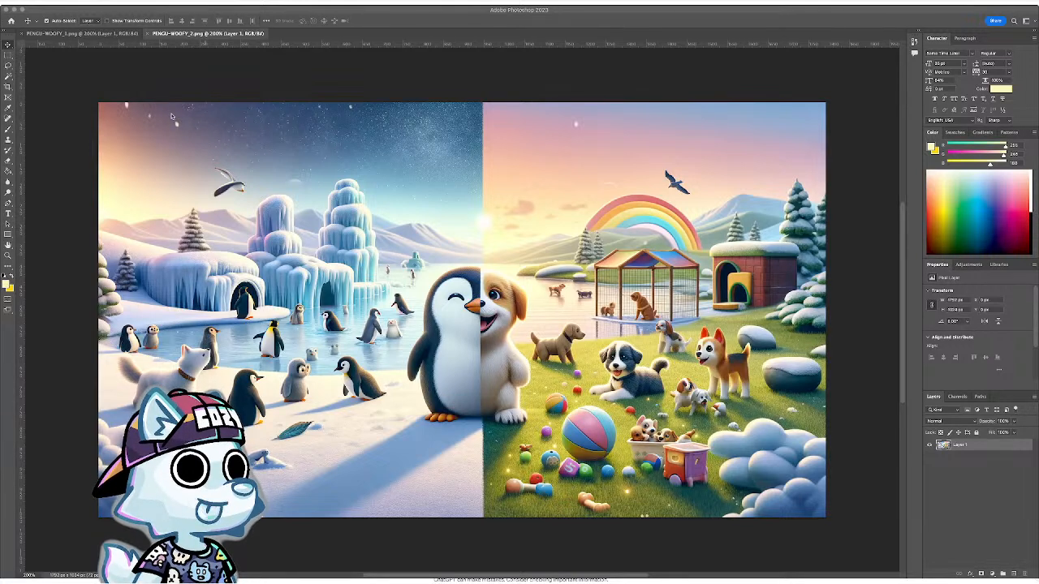
pyautogui.click(81, 34)
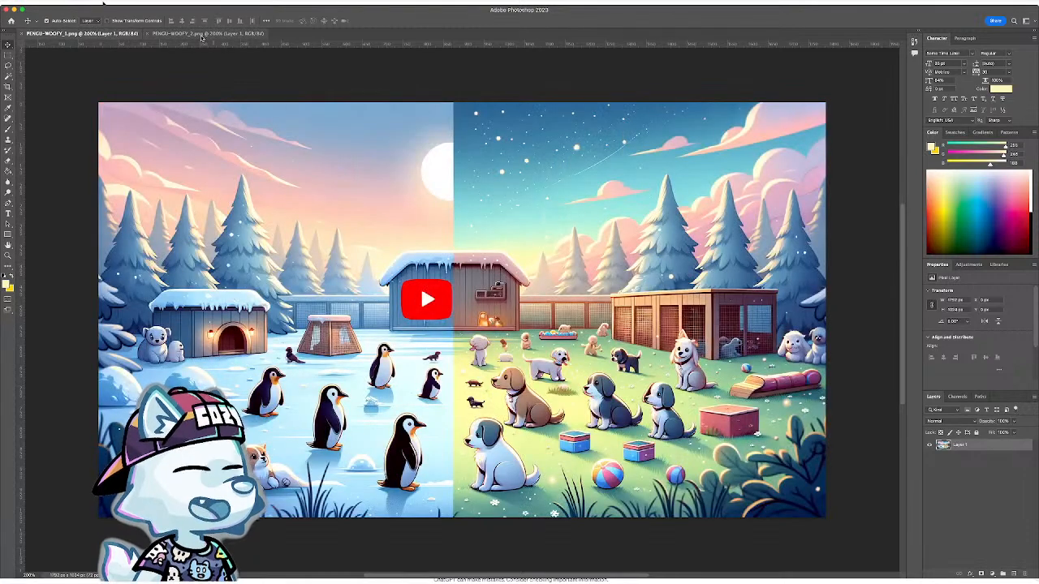
pyautogui.click(201, 34)
pyautogui.click(111, 36)
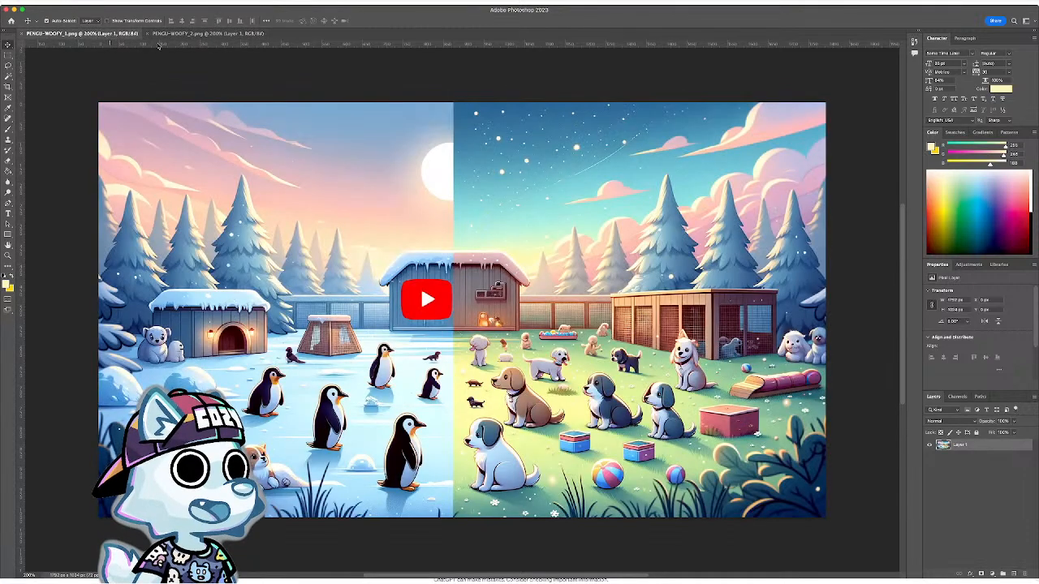
pyautogui.click(202, 35)
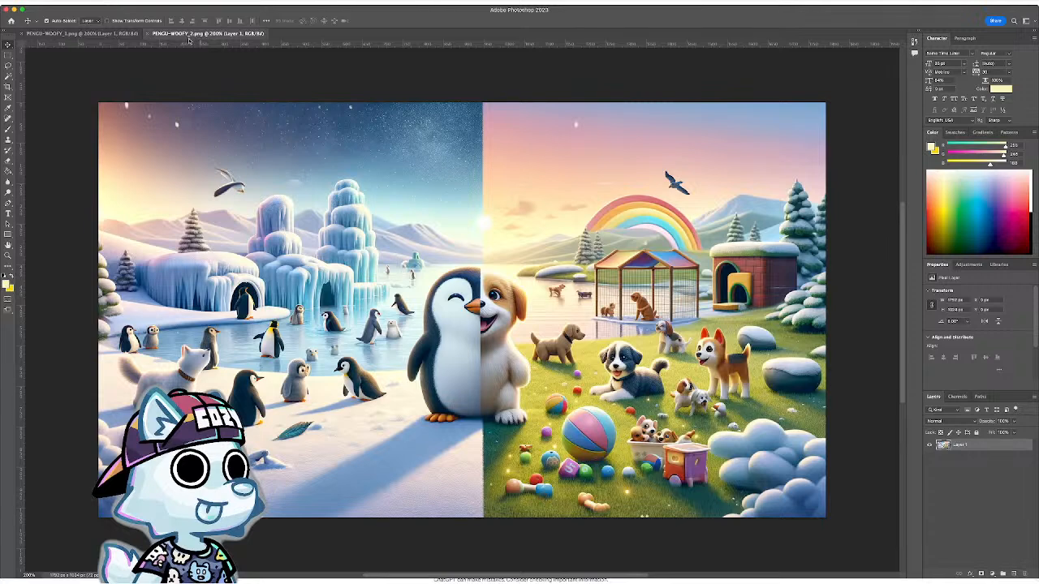
pyautogui.click(99, 34)
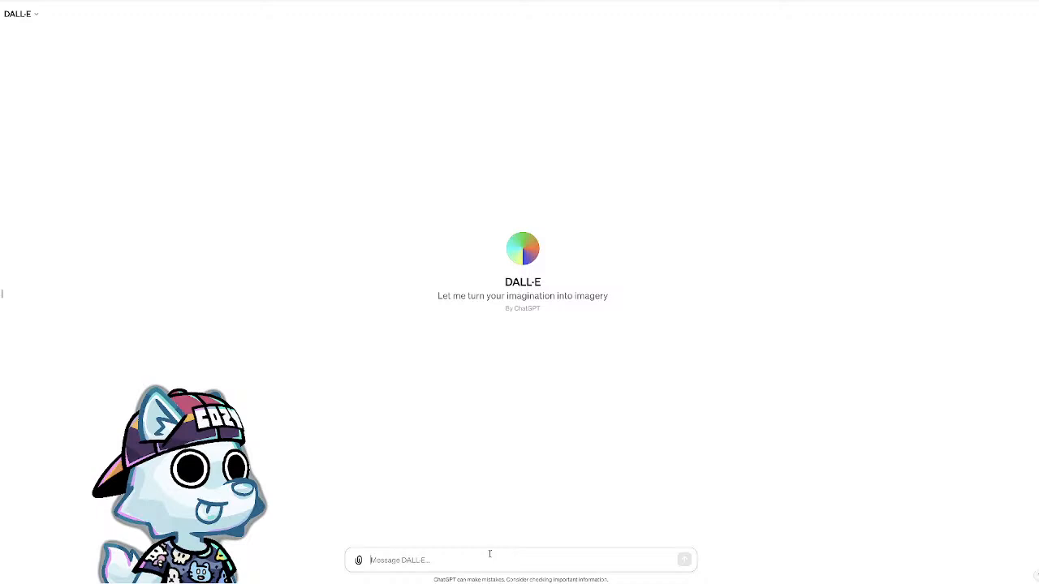
# - Switch to DALL·E and submit the prompt "Create a YouTube thumbnail, vector art, cartoon style, penguin & dog theme"
pyautogui.write('create a C')
pyautogui.press('BackSpace')
pyautogui.write('YouTube thumbnail,')
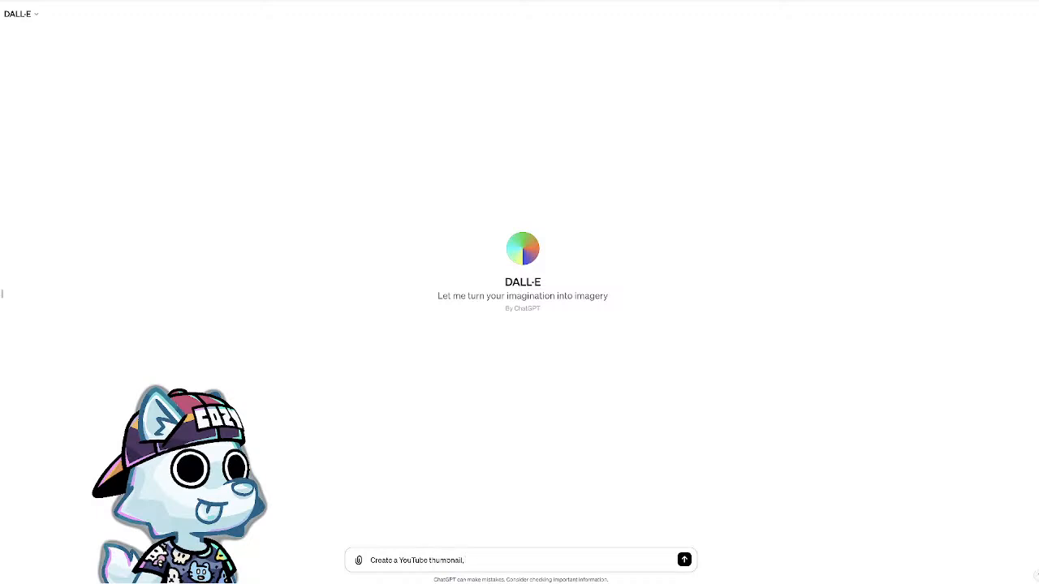
pyautogui.write('vector art')
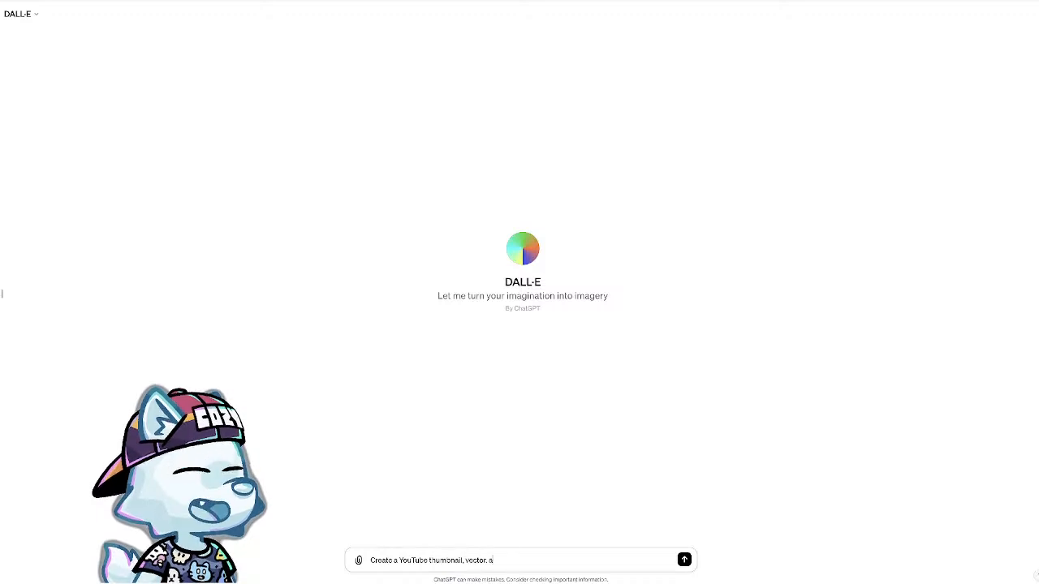
pyautogui.press('BackSpace')
pyautogui.press('BackSpace')
pyautogui.press('BackSpace')
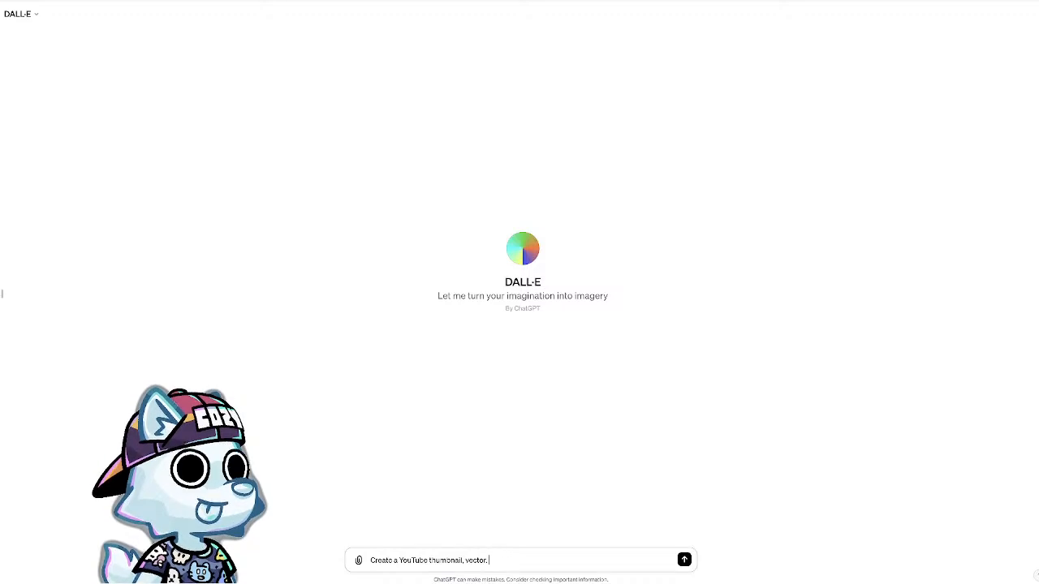
pyautogui.write('art,')
pyautogui.write(' cartoon')
pyautogui.write(' style,')
pyautogui.write(' pegnuin')
pyautogui.press('BackSpace')
pyautogui.press('BackSpace')
pyautogui.press('BackSpace')
pyautogui.press('BackSpace')
pyautogui.press('BackSpace')
pyautogui.write('nguin & dog theme')
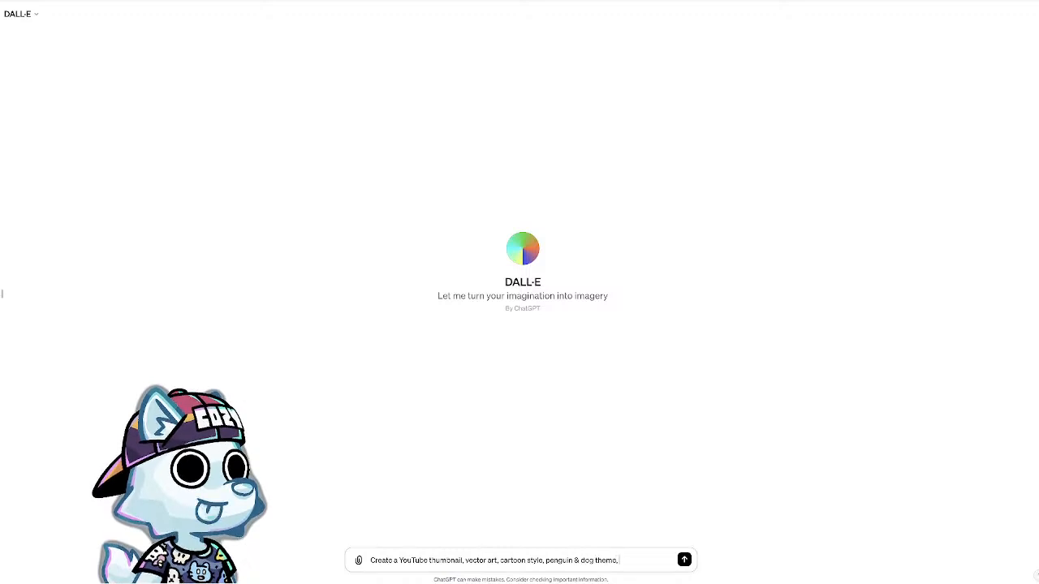
pyautogui.press('Return')
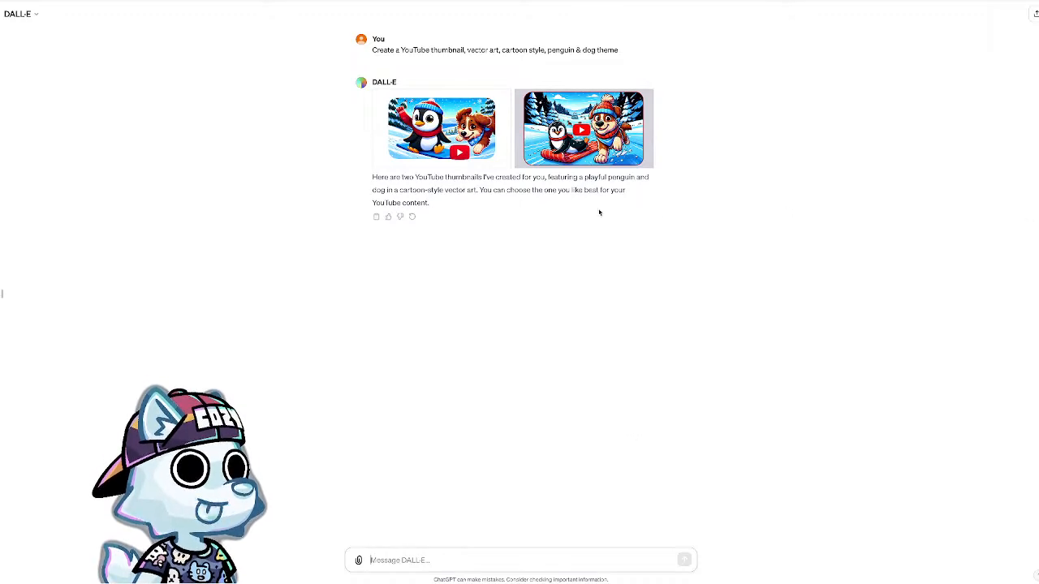
# - Download the first generated snow-scene thumbnail from its enlarged view and look at the second one
pyautogui.click(441, 128)
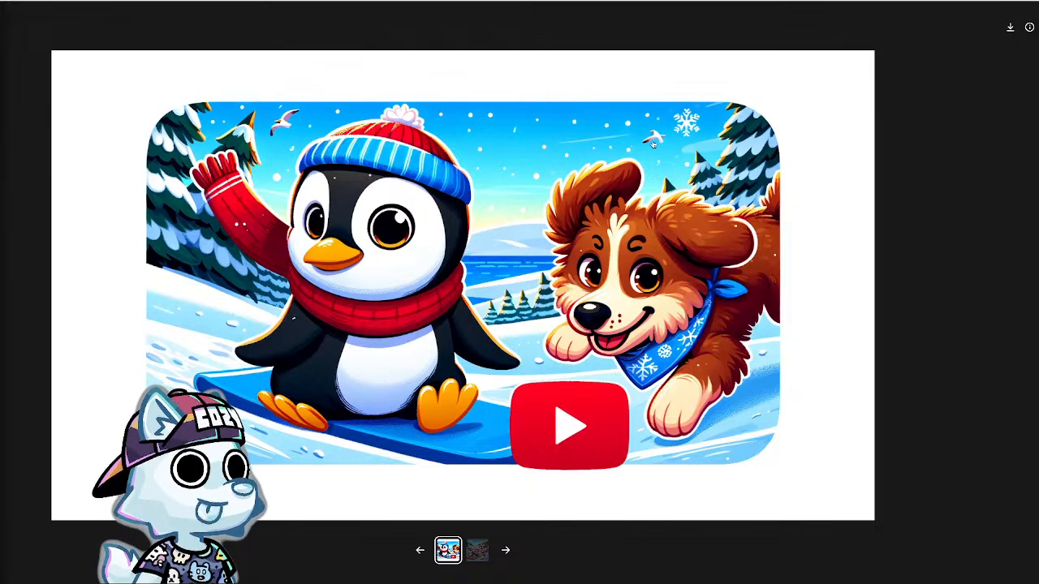
pyautogui.click(1010, 29)
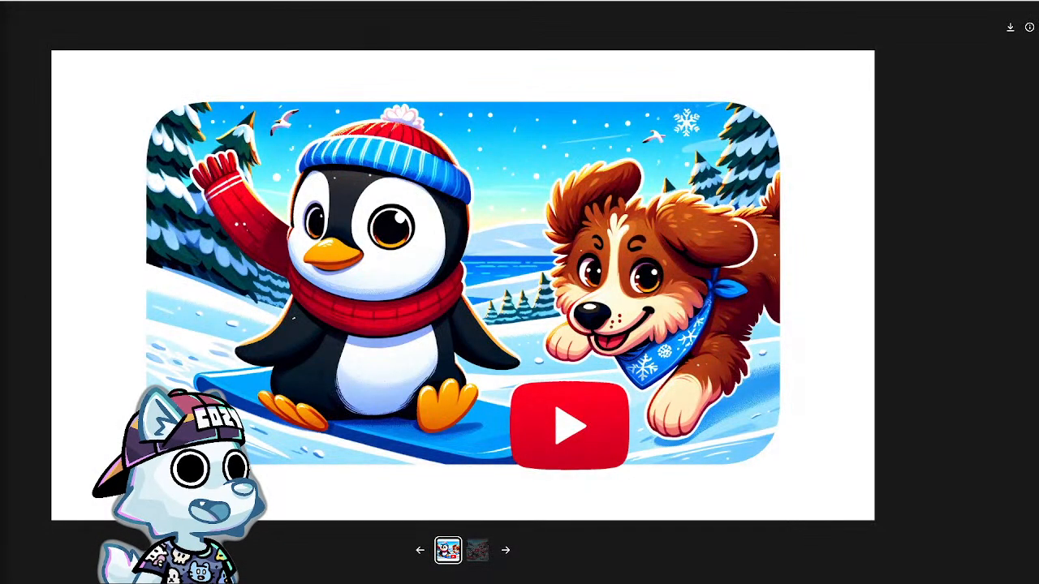
pyautogui.click(477, 550)
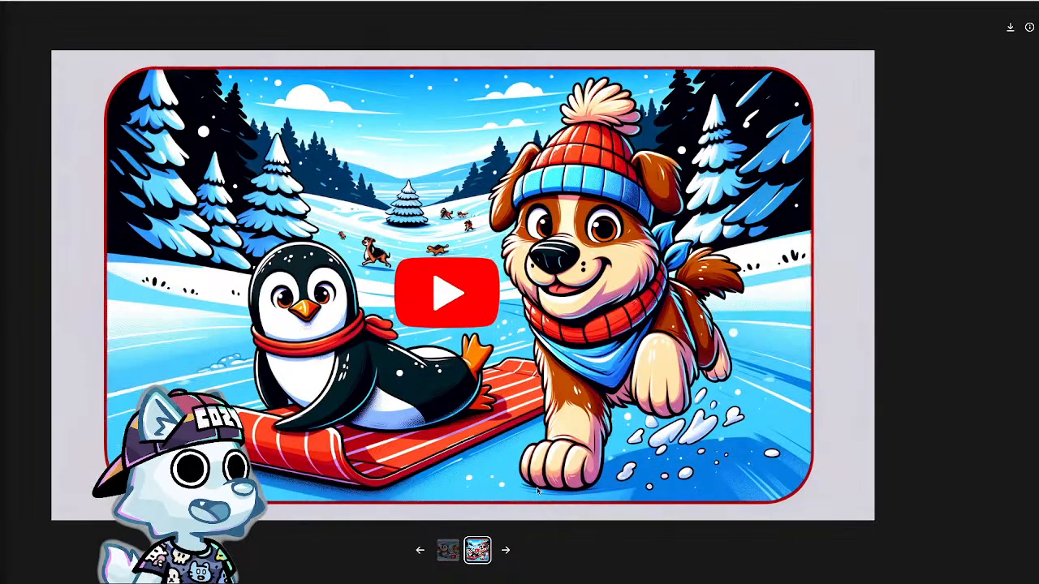
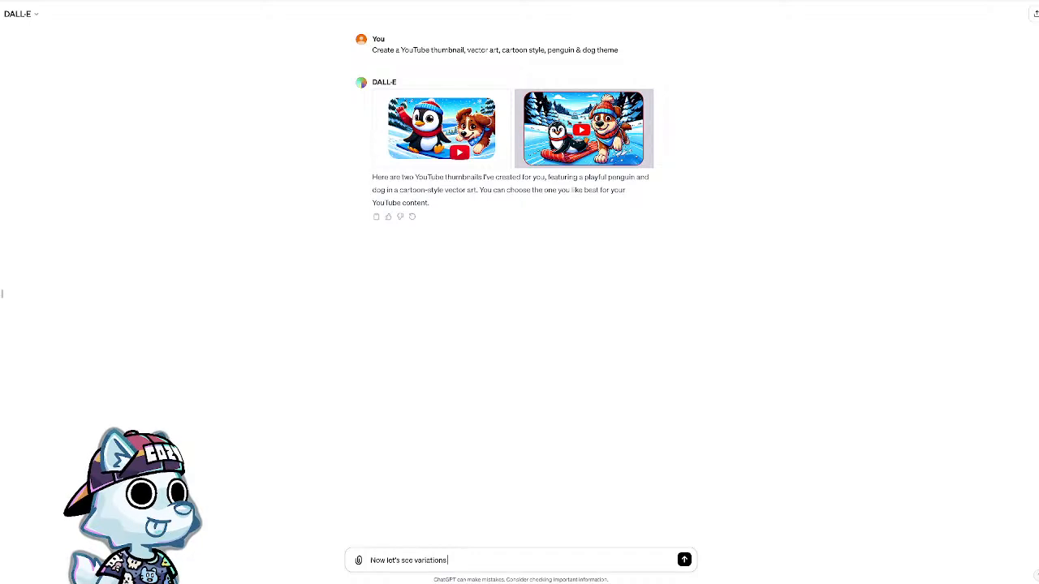
# - Submit the follow-up prompt "Now let's see variations in different environments, one farm, one doggy daycare"
pyautogui.write('in cifferent en')
pyautogui.write('vironments')
pyautogui.write(',')
pyautogui.write(' one farm, one')
pyautogui.write(' doggy care')
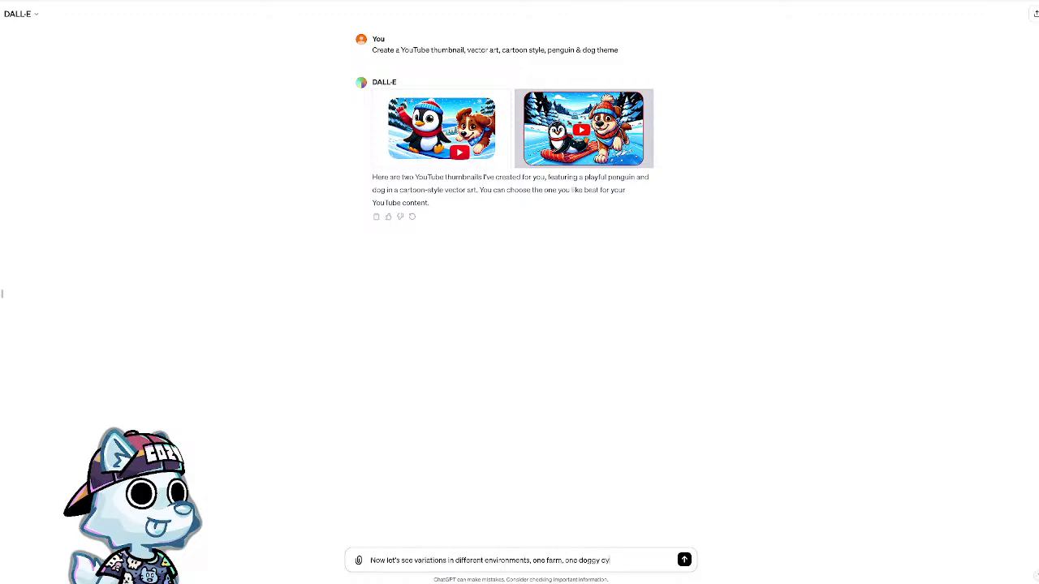
pyautogui.write('aycare')
pyautogui.press('Return')
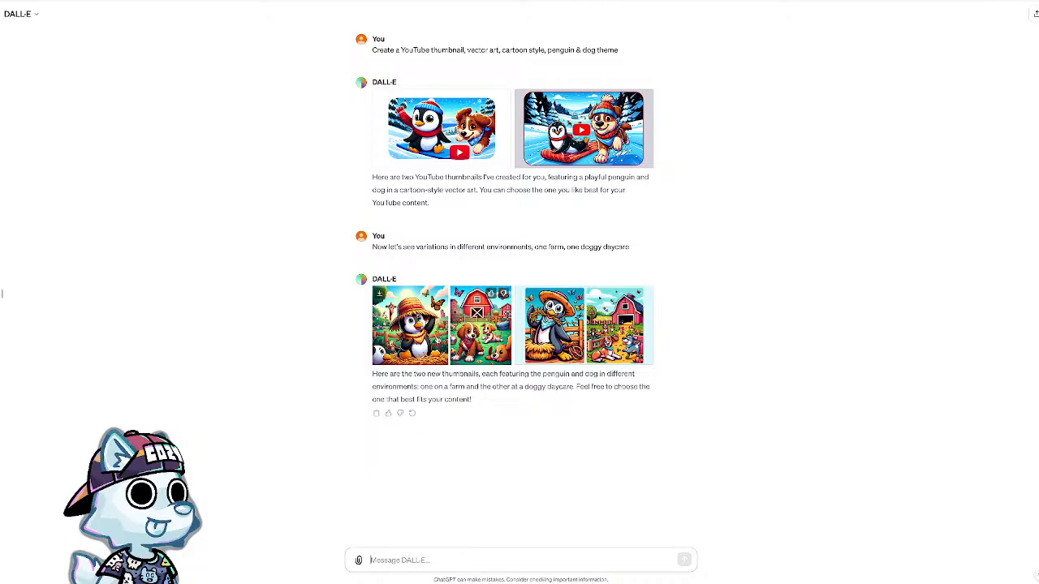
# - Compare the two farm and doggy daycare variations in enlarged view and return to the chat
pyautogui.click(439, 340)
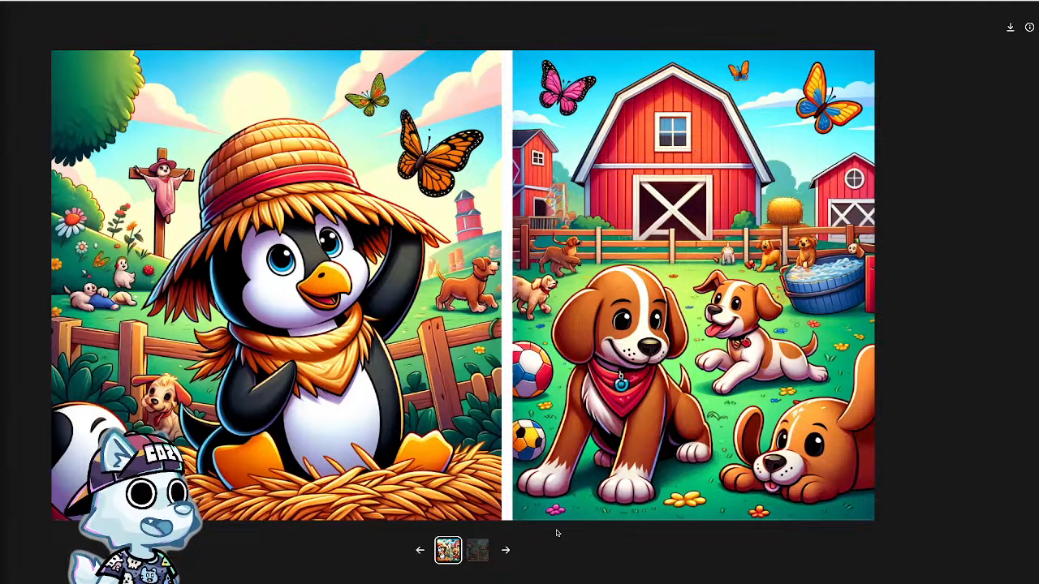
pyautogui.click(484, 560)
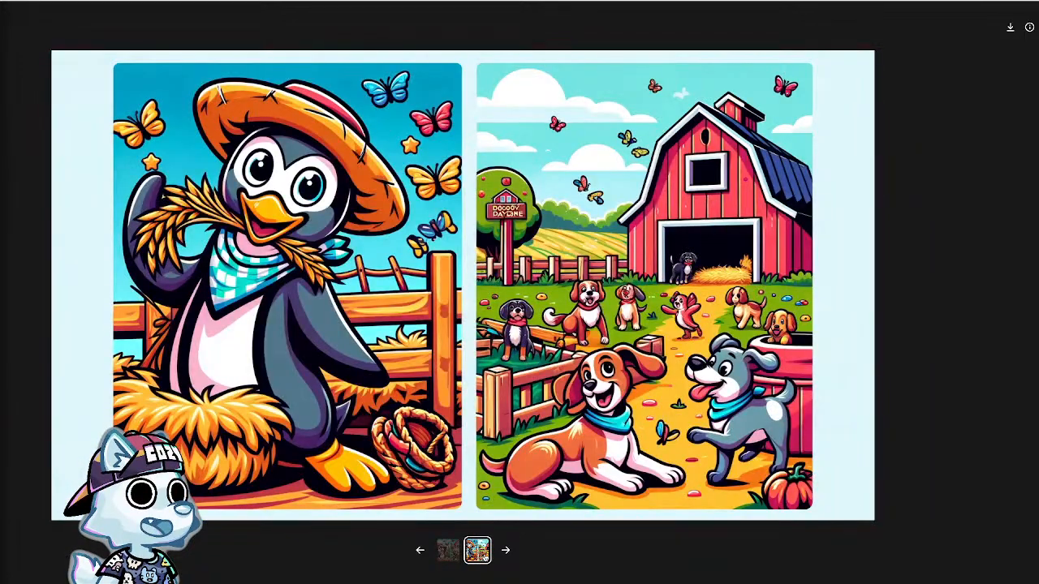
pyautogui.click(448, 550)
pyautogui.click(479, 552)
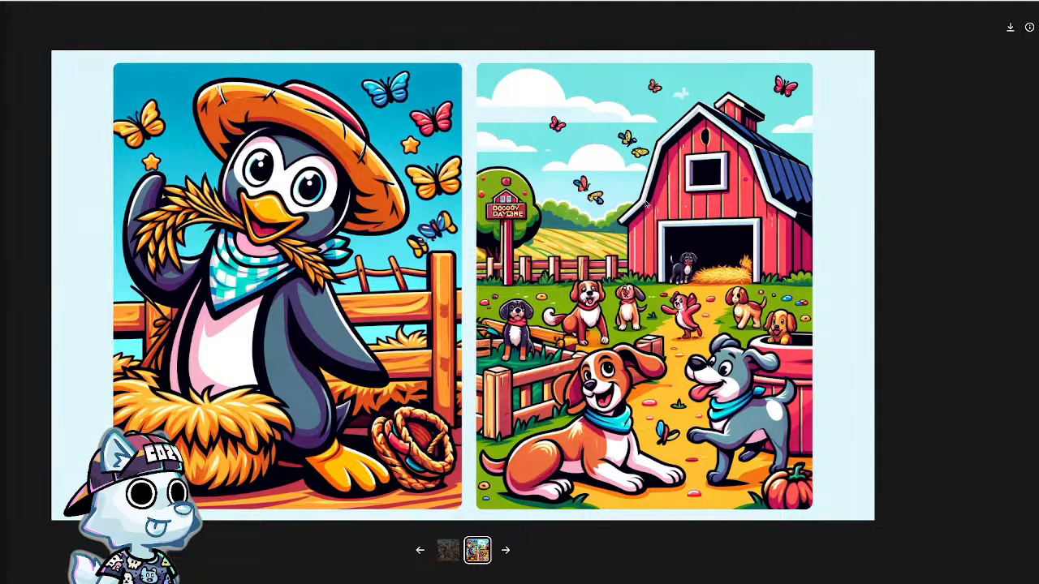
pyautogui.press('Escape')
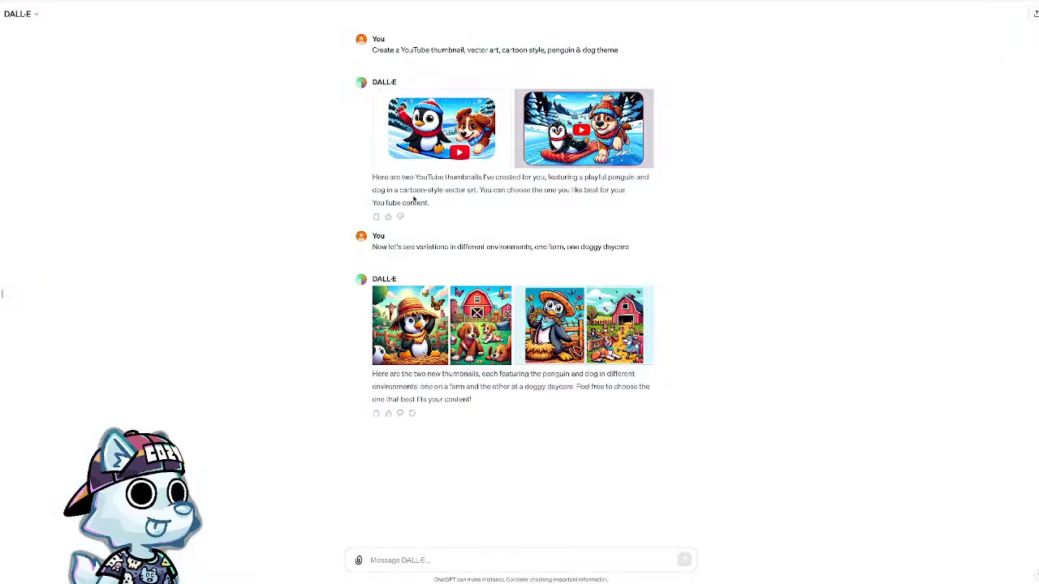
# - Review both original snow-scene thumbnails in enlarged view again and return to the chat
pyautogui.click(441, 128)
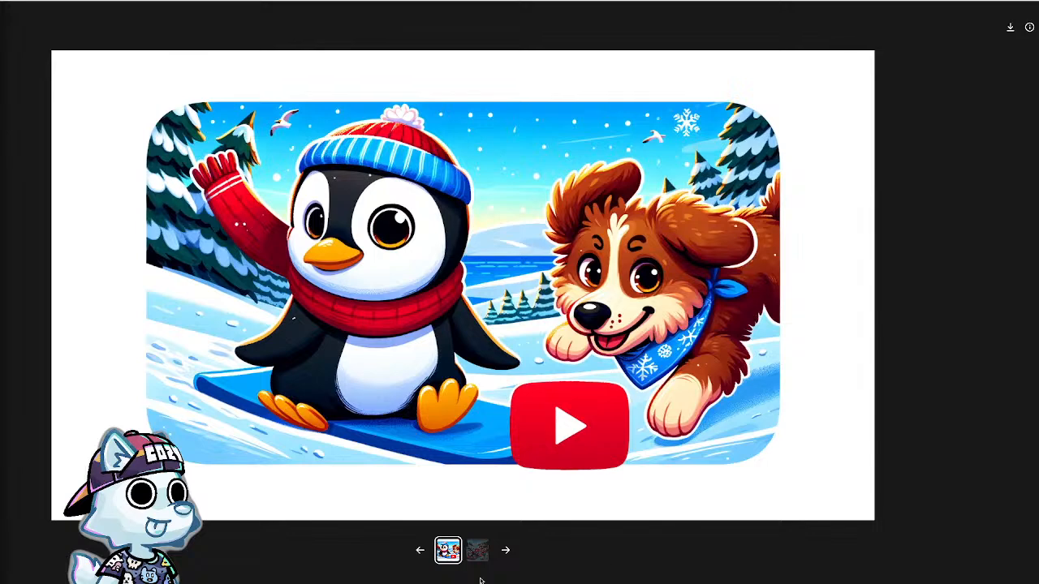
pyautogui.click(477, 550)
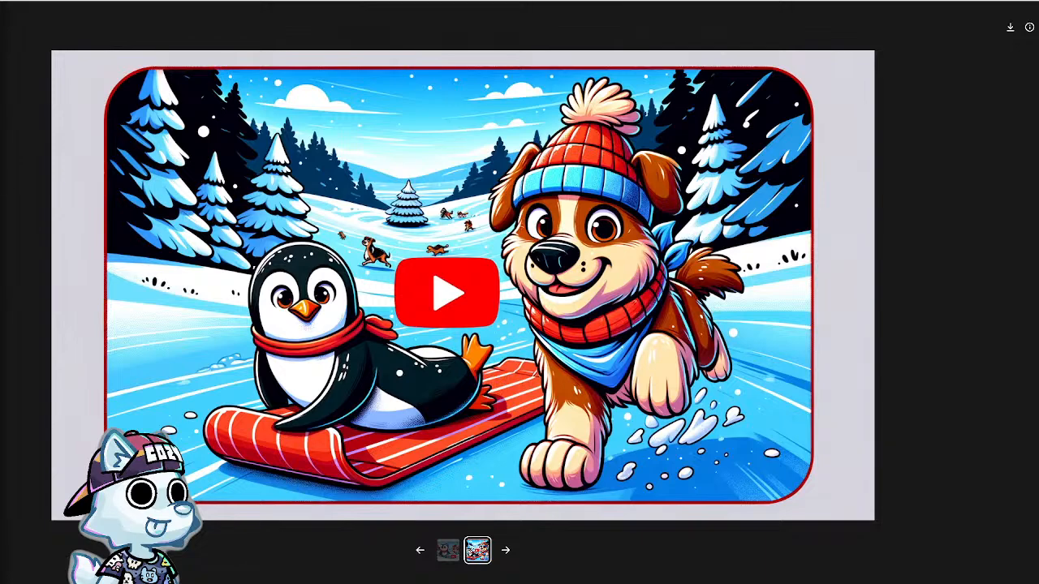
pyautogui.press('Escape')
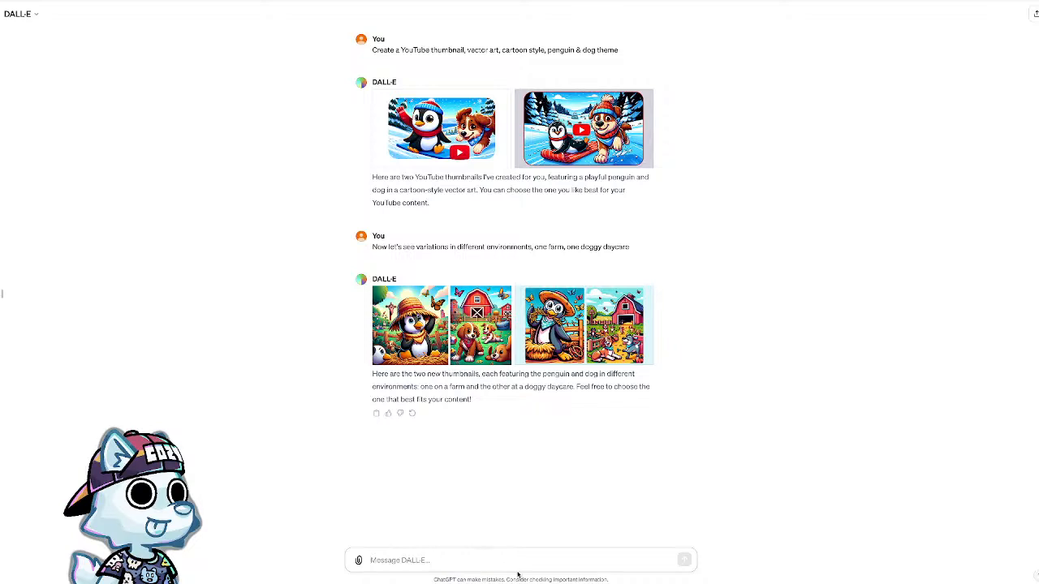
# - Submit "Create a new youtube thumbnail with the following art: 1) A dog using a computer 2) a Penguin using a computer 3) split screen, different environments"
pyautogui.write('Create a new youtube thumbnai')
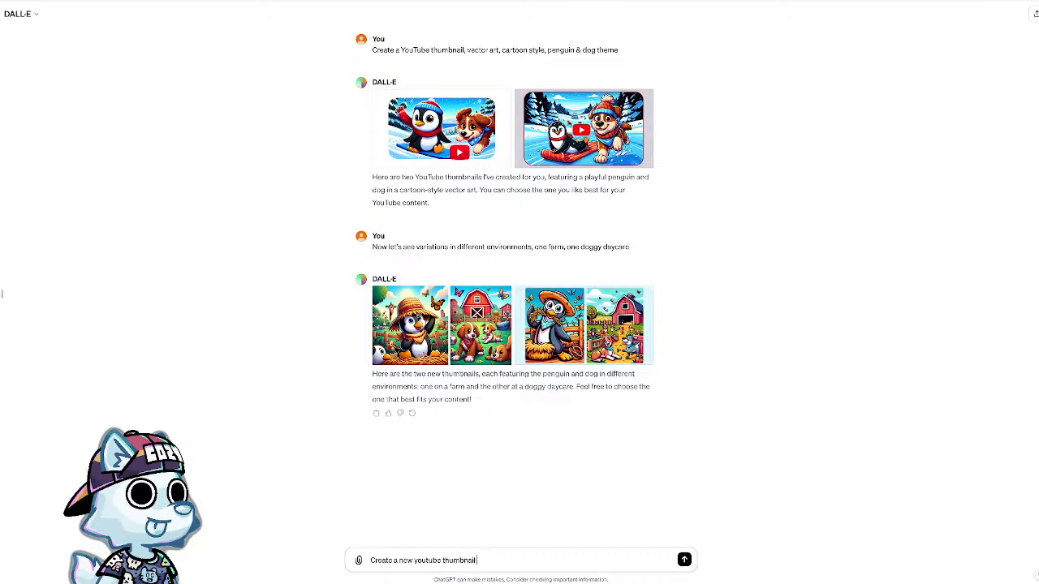
pyautogui.write('l with the following art:')
pyautogui.hotkey('shift', 'Return')
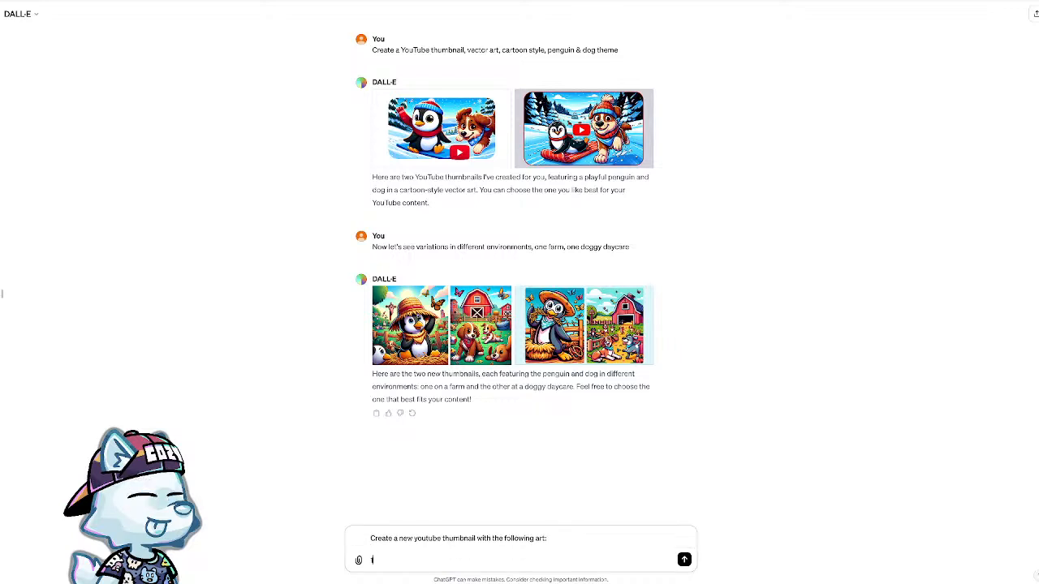
pyautogui.write('1) A dog')
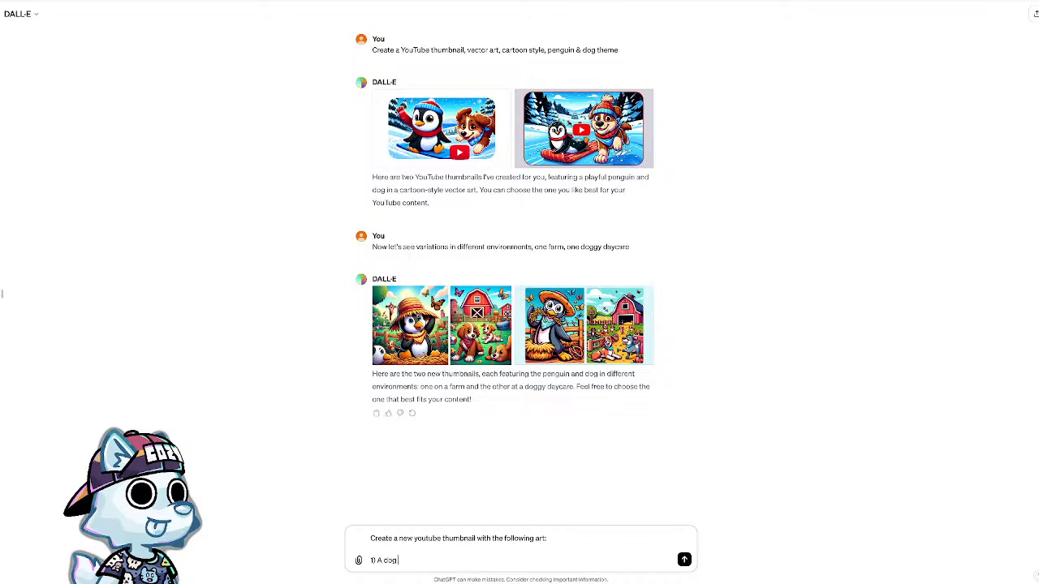
pyautogui.write(' using a computers')
pyautogui.hotkey('shift', 'Return')
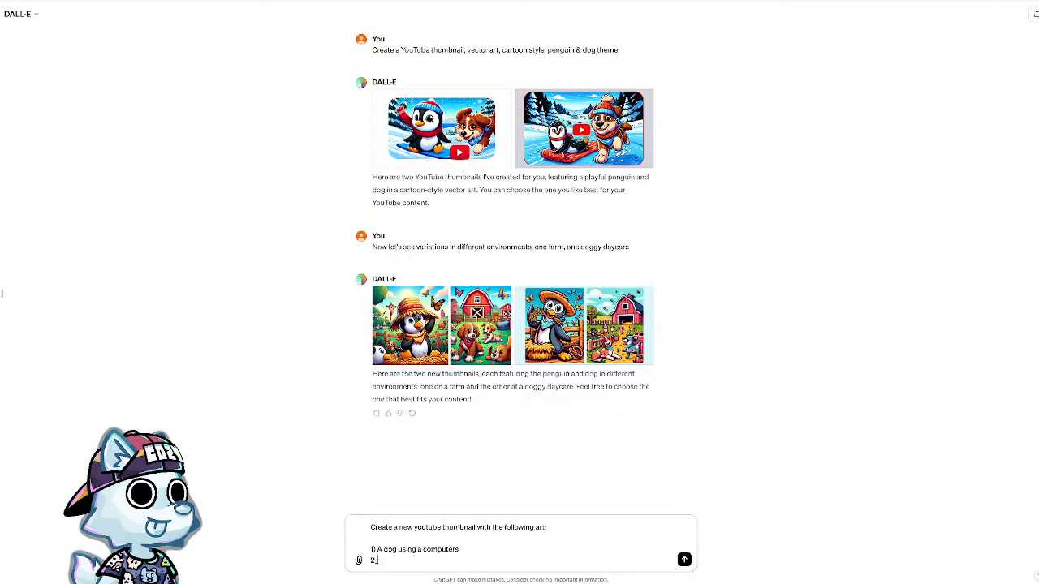
pyautogui.write('2) a Penguin using a computer')
pyautogui.hotkey('shift', 'Return')
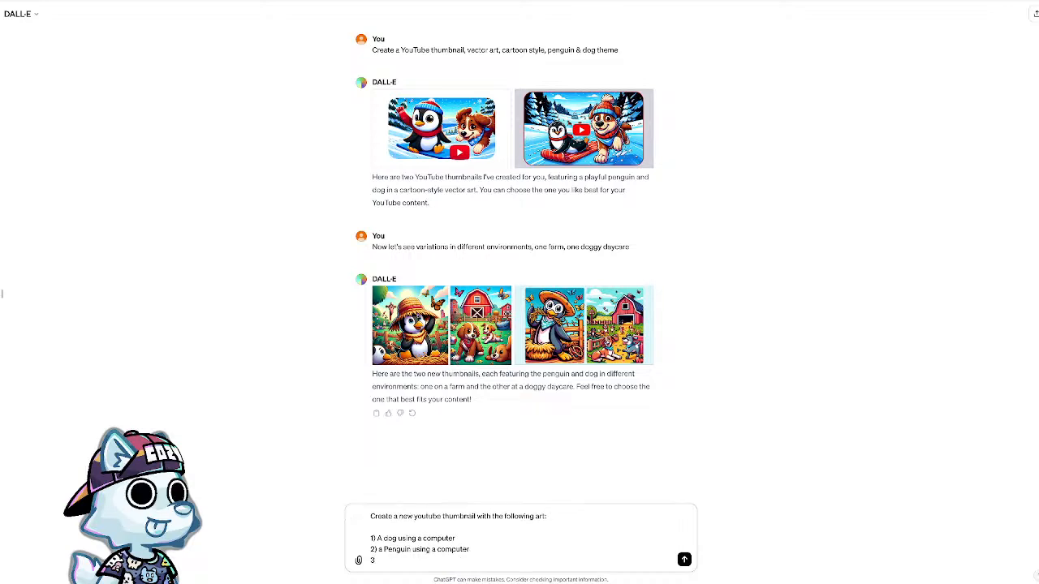
pyautogui.write('3) split screen, different environments')
pyautogui.press('Return')
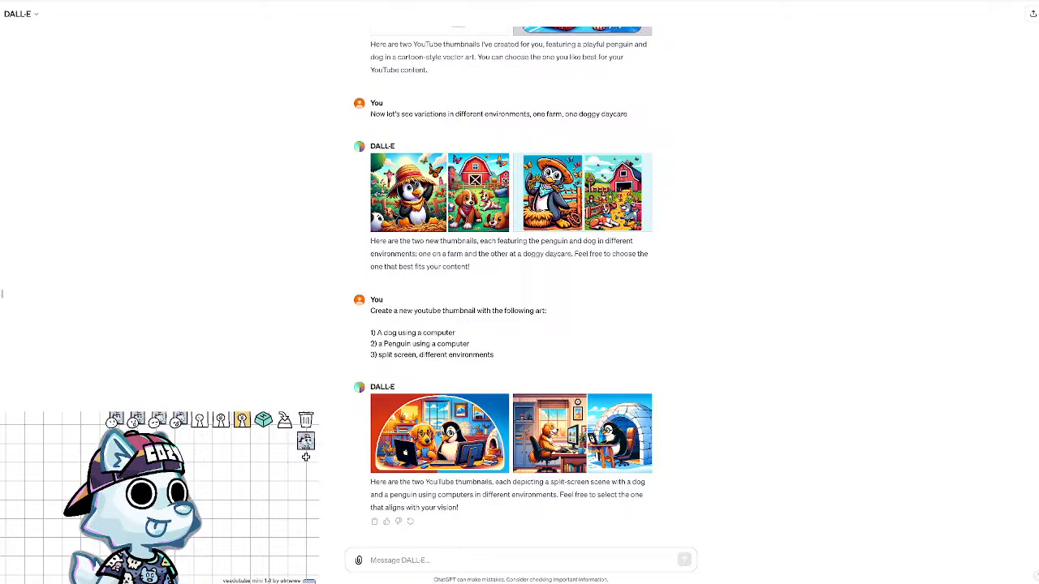
# - Download the first dog and penguin computer thumbnail from its enlarged view, look at the second one and return to the chat
pyautogui.click(330, 130)
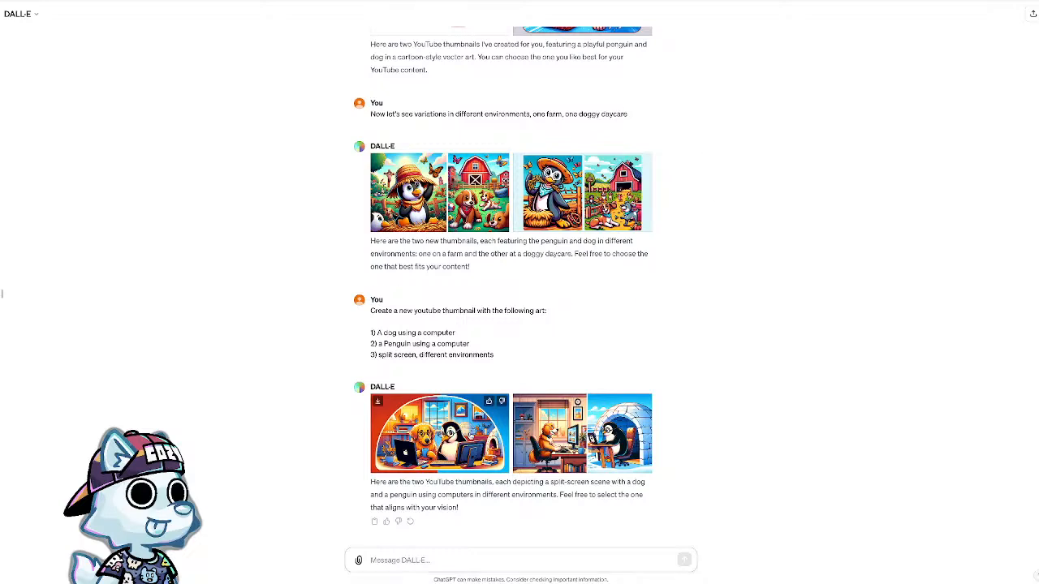
pyautogui.click(472, 435)
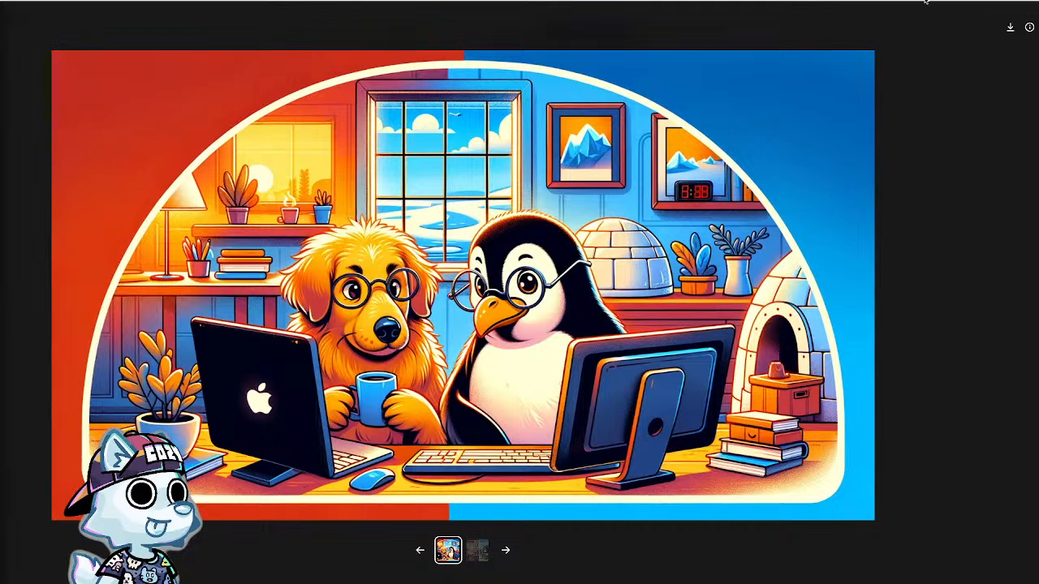
pyautogui.click(1010, 29)
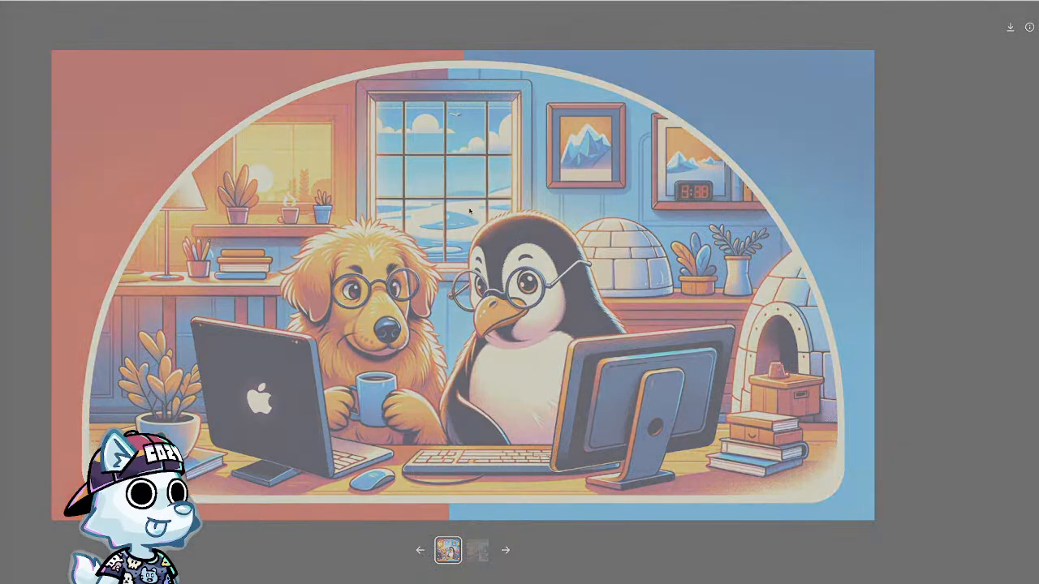
pyautogui.click(551, 207)
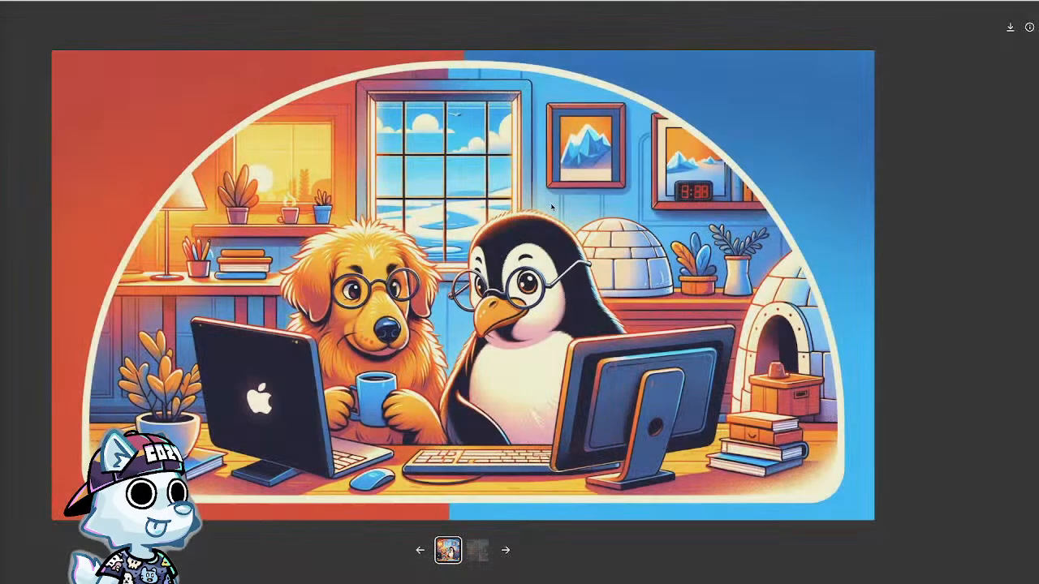
pyautogui.click(477, 552)
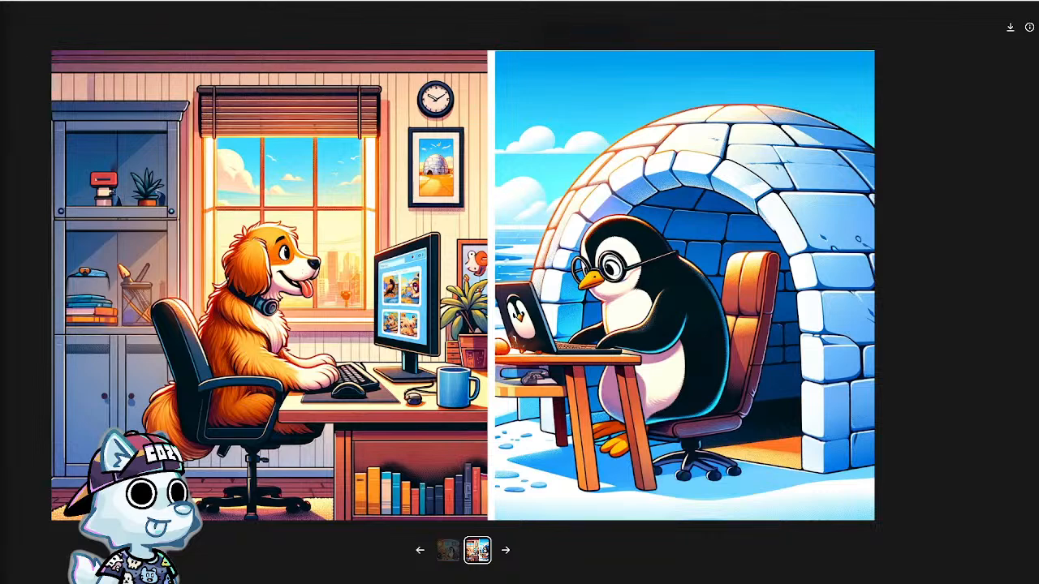
pyautogui.press('Escape')
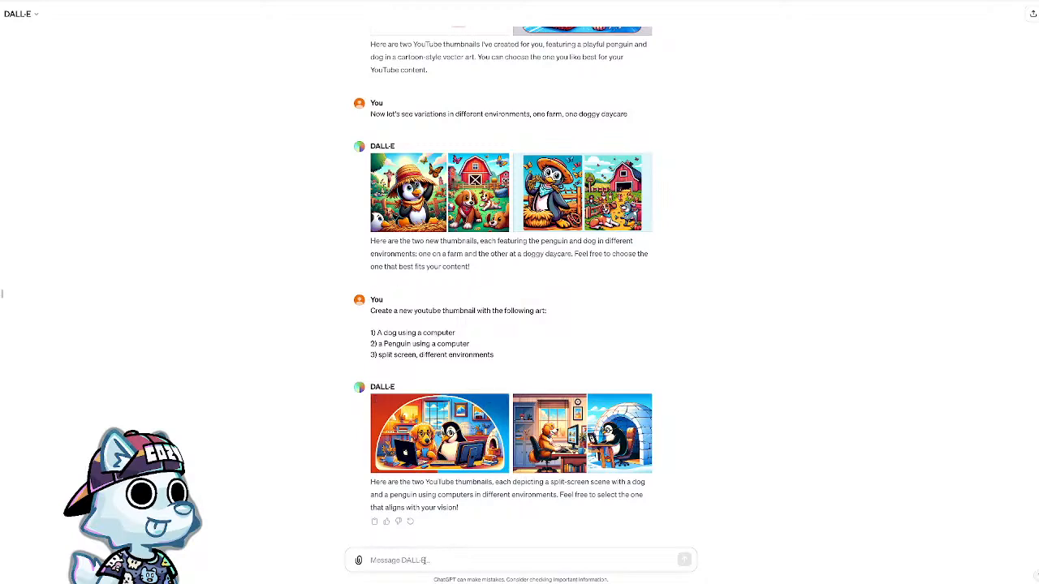
# - Attach the image of the blue wolf character in the COZY cap to the new message
pyautogui.click(359, 559)
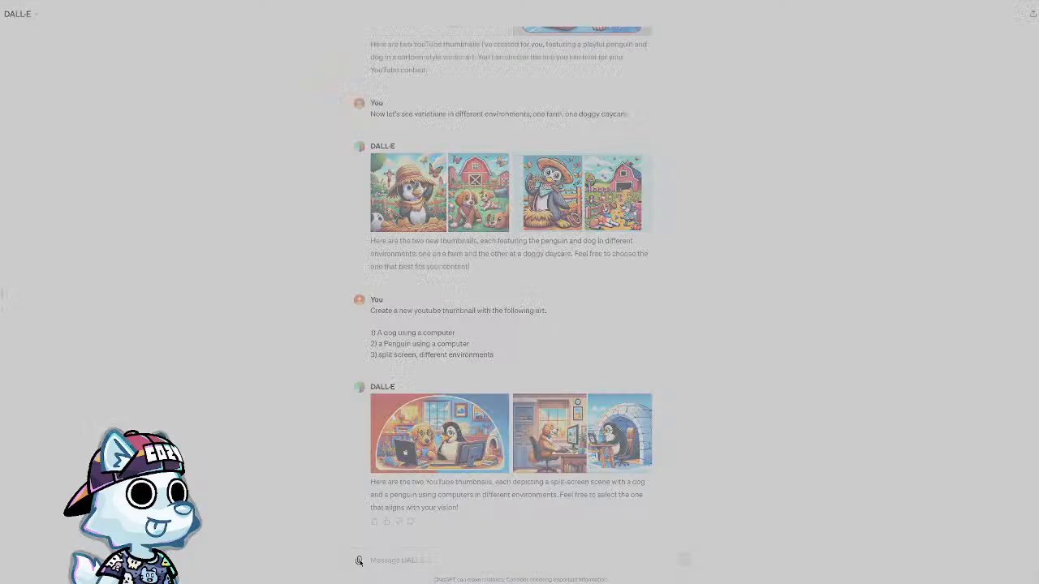
pyautogui.doubleClick(360, 236)
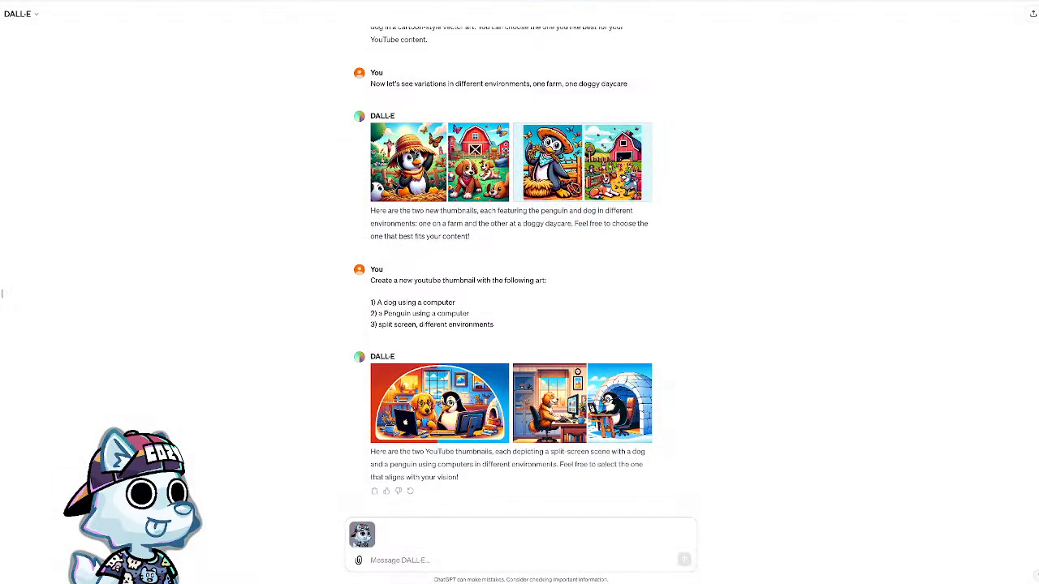
pyautogui.click(522, 551)
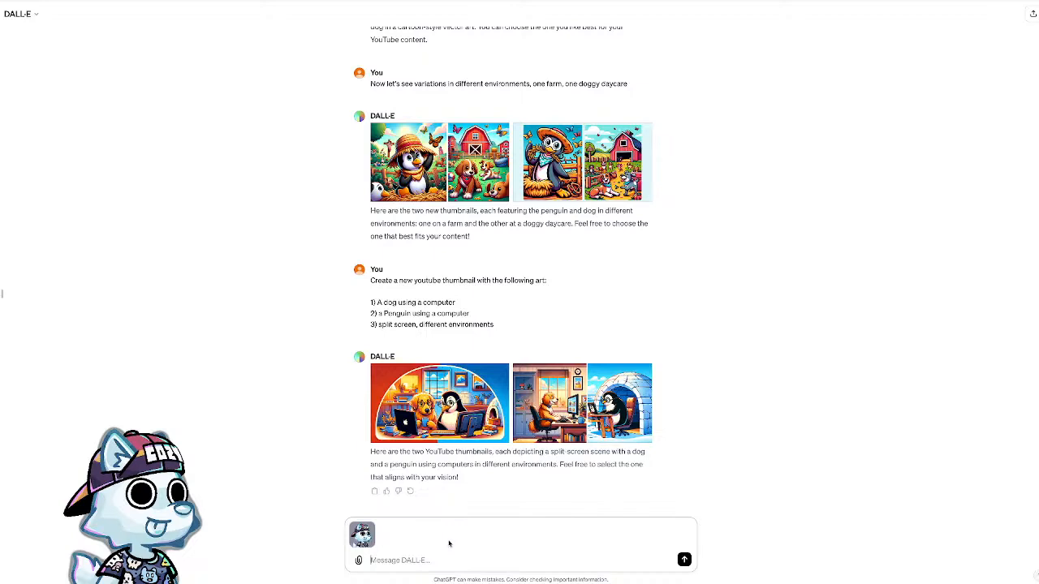
# - Submit the prompt "Place this one a Youtube Thumbnail with a green background" and view the generated thumbnail enlarged
pyautogui.write('c')
pyautogui.press('BackSpace')
pyautogui.write('Place this one a Youtube Thumbnail with a')
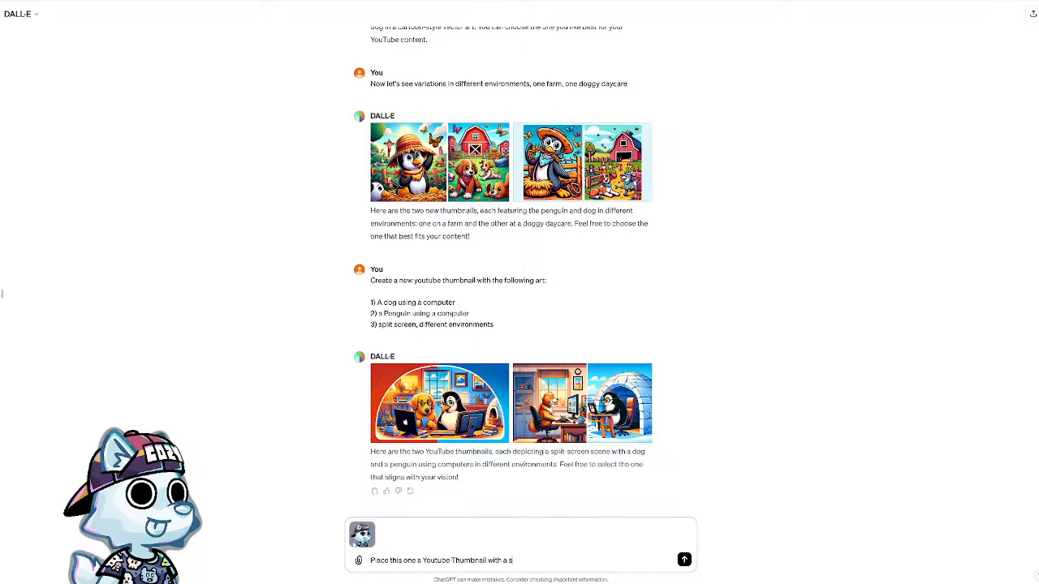
pyautogui.write(' green background')
pyautogui.press('Return')
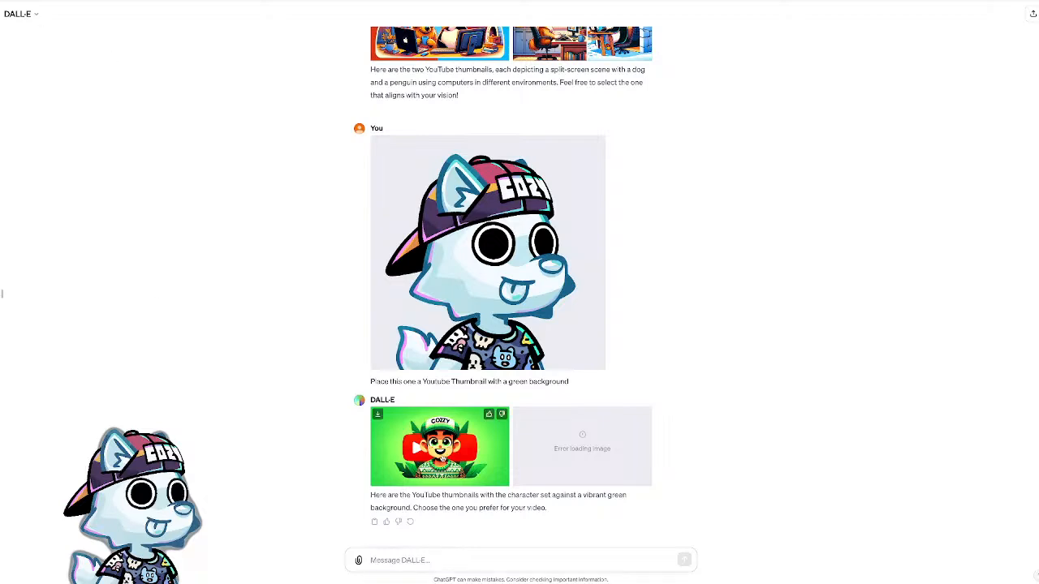
pyautogui.click(452, 450)
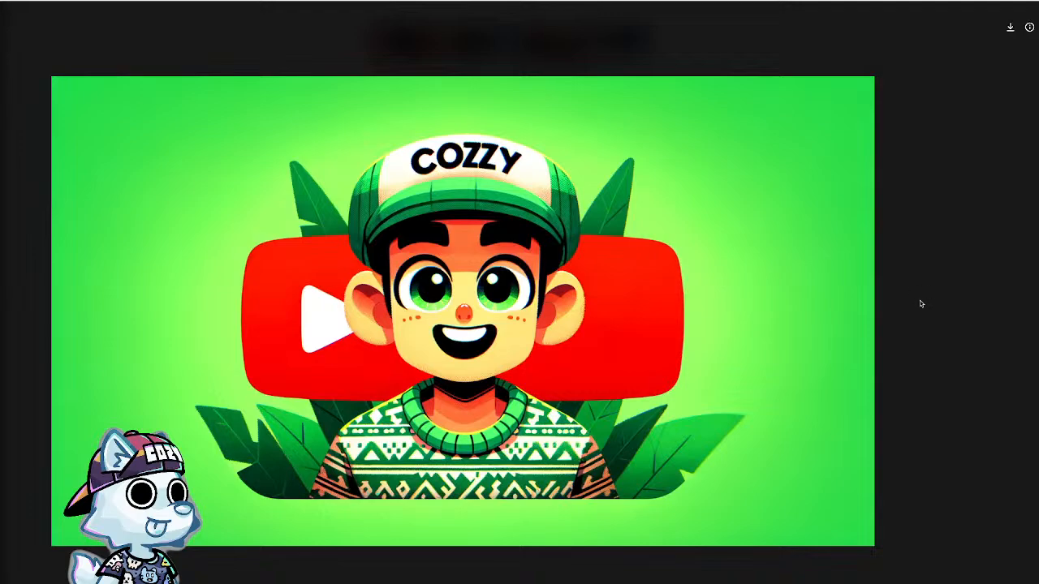
pyautogui.press('Escape')
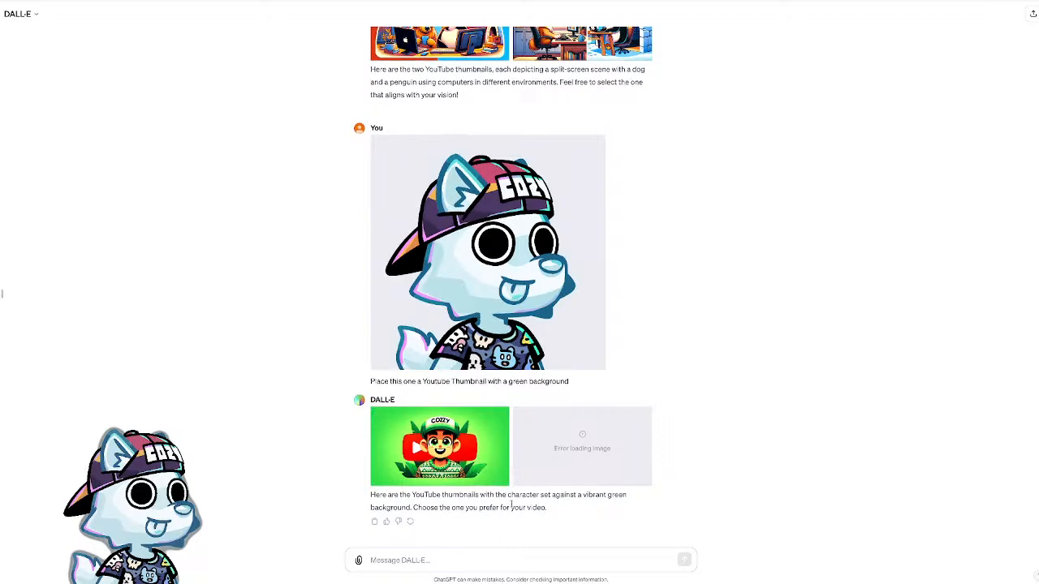
# - Attach the same wolf character image and submit "Incorporate the attached PNG on a YouTube thumbnail, with the scene of a barn"
pyautogui.click(483, 563)
pyautogui.click(359, 562)
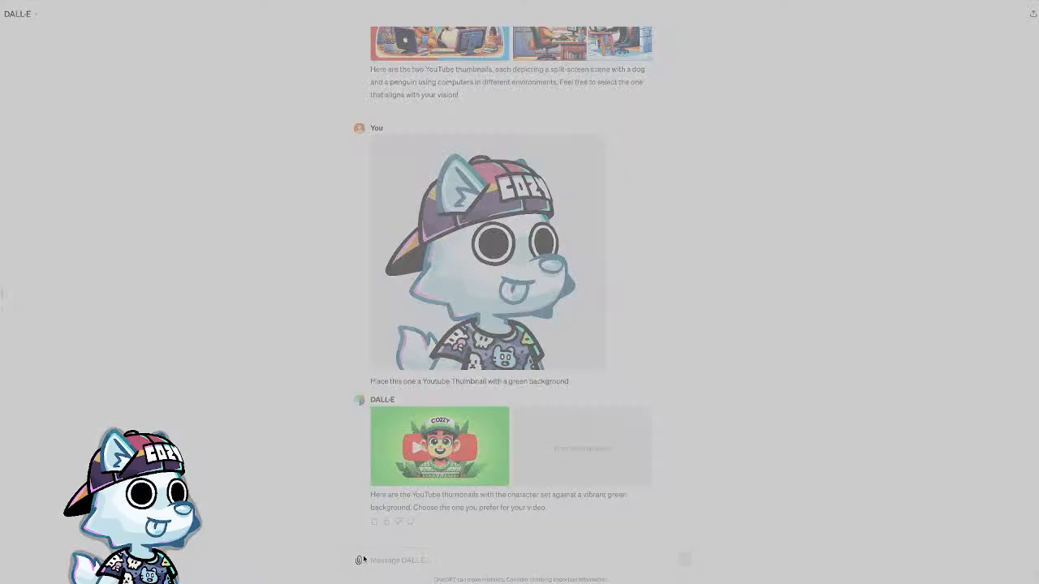
pyautogui.doubleClick(370, 235)
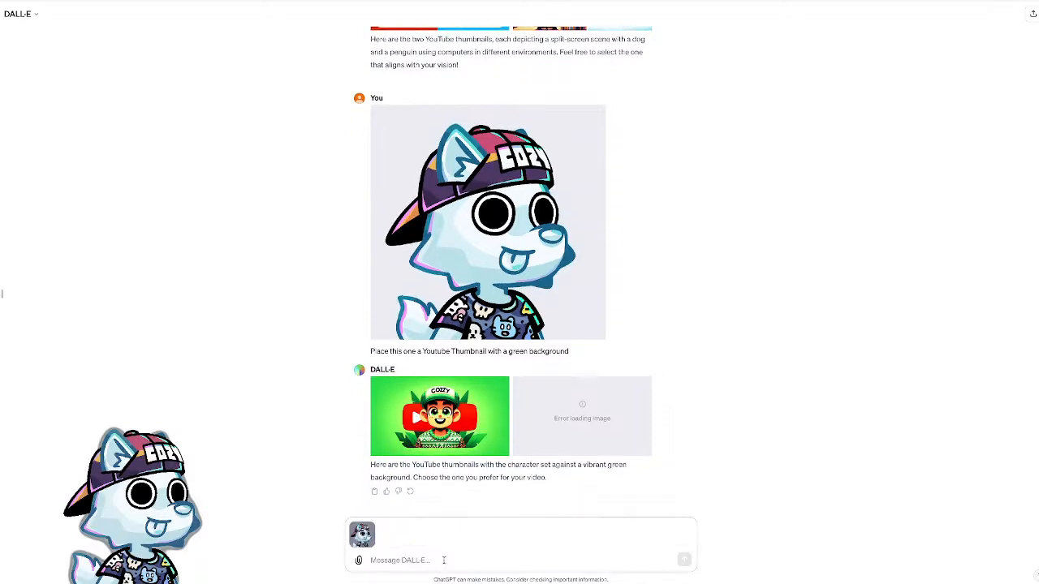
pyautogui.write('Incorprate th')
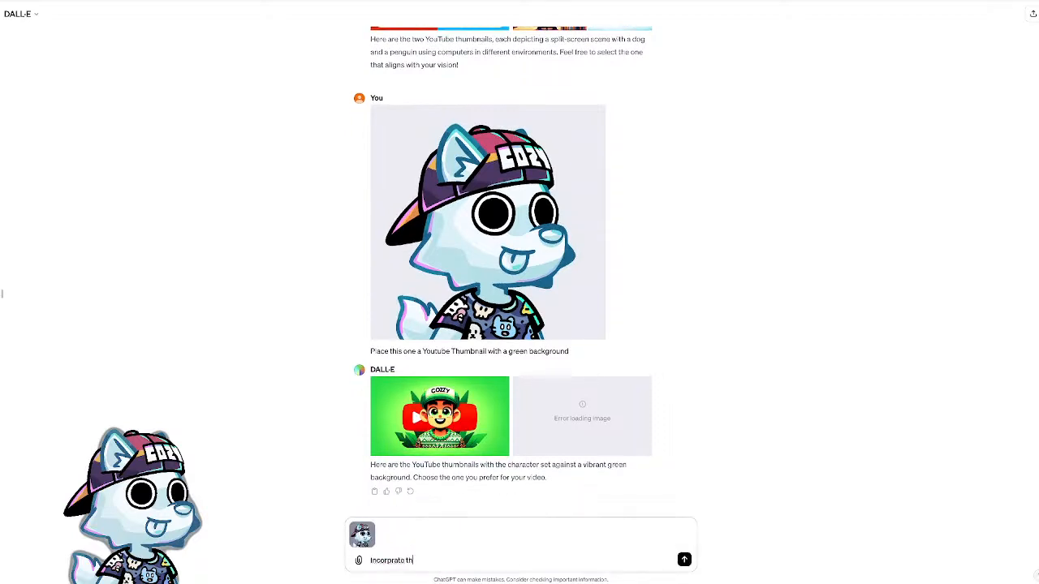
pyautogui.write('e attached PNG')
pyautogui.doubleClick(386, 561)
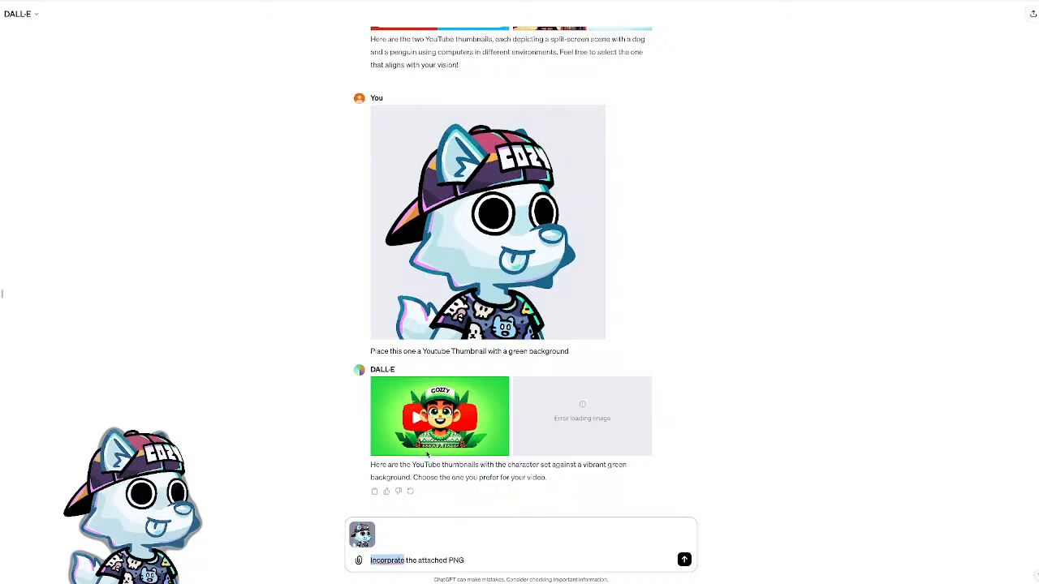
pyautogui.write('Incorporate')
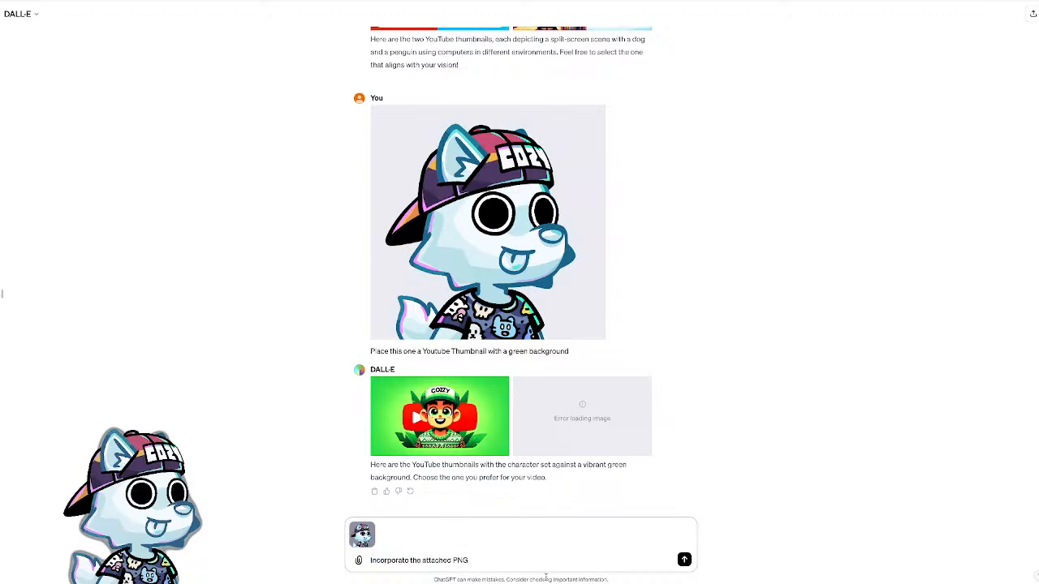
pyautogui.write(' on a Youtube thumbnail, with the scene of a barn')
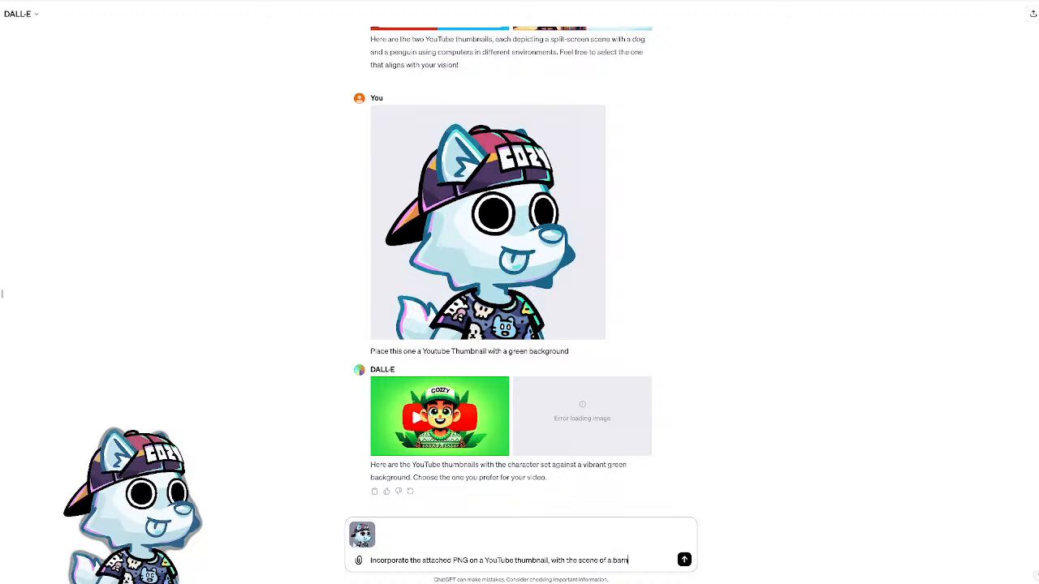
pyautogui.press('Return')
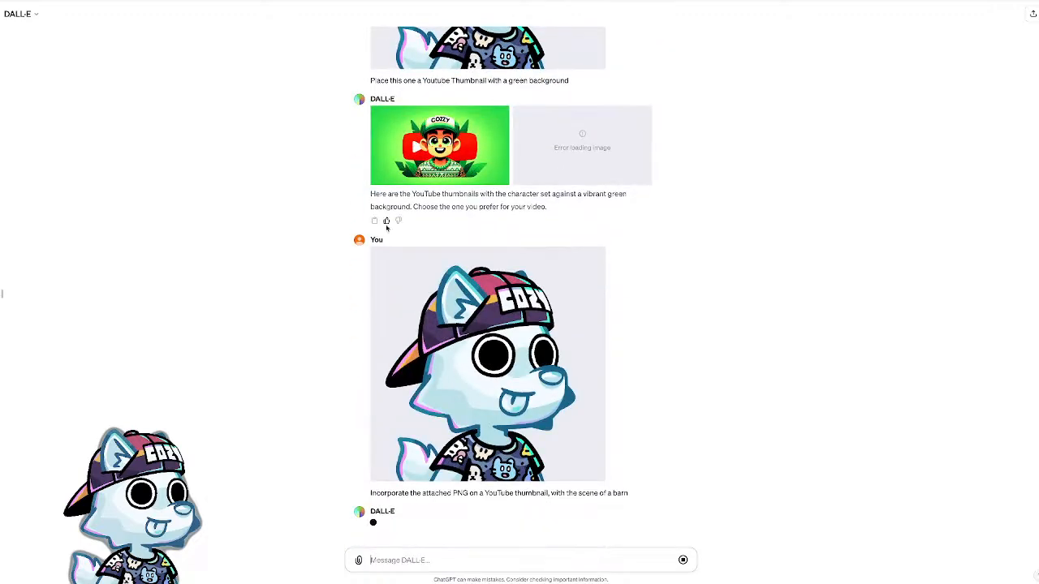
# - Examine the wording of the earlier green background prompt, especially "this one", and return to the latest response
pyautogui.scroll(3, 462, 359)
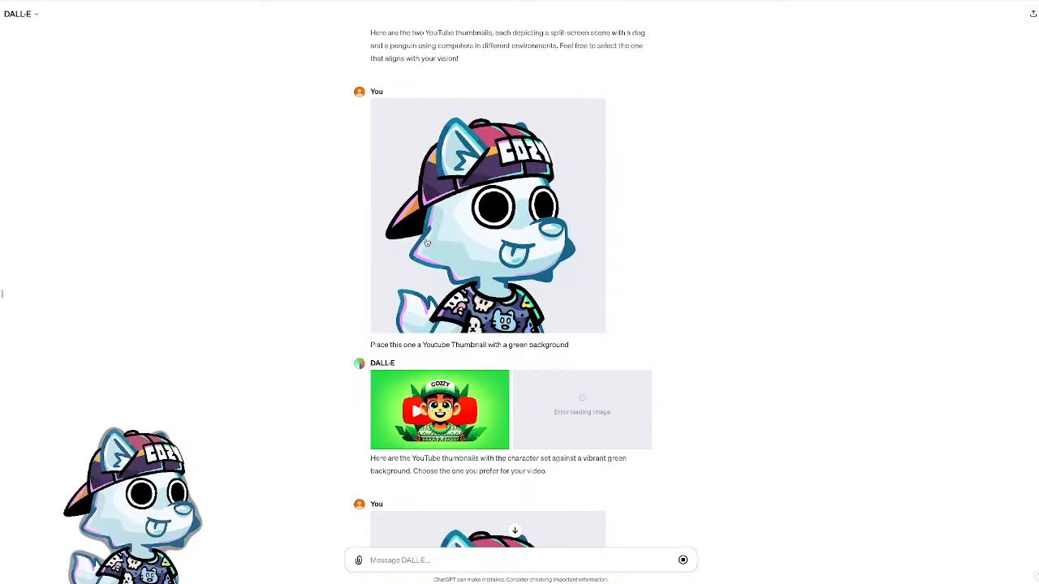
pyautogui.moveTo(385, 345); pyautogui.dragTo(432, 347)
pyautogui.click(411, 342)
pyautogui.doubleClick(410, 345)
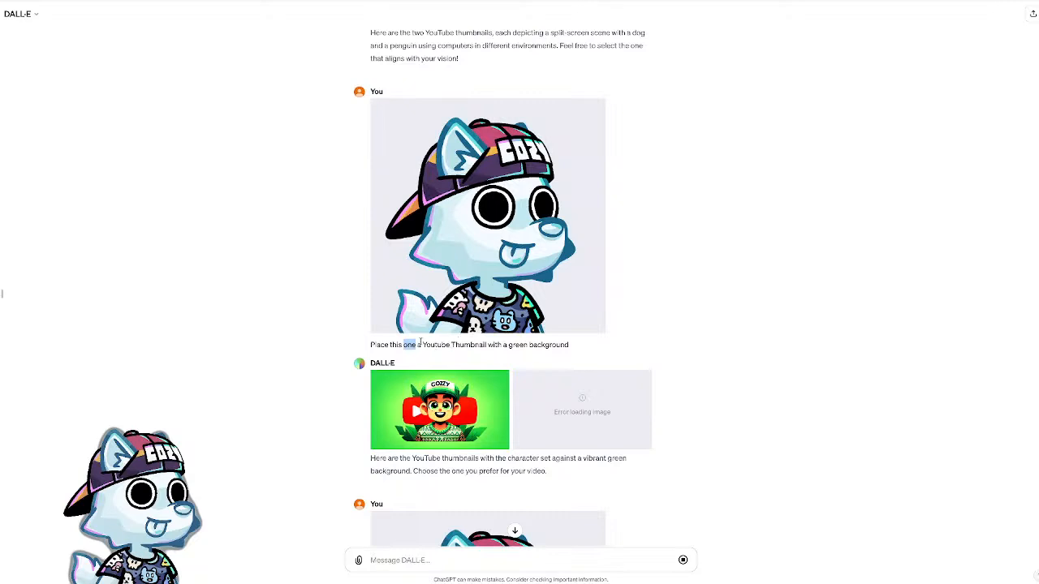
pyautogui.tripleClick(415, 344)
pyautogui.click(412, 345)
pyautogui.scroll(-4, 452, 351)
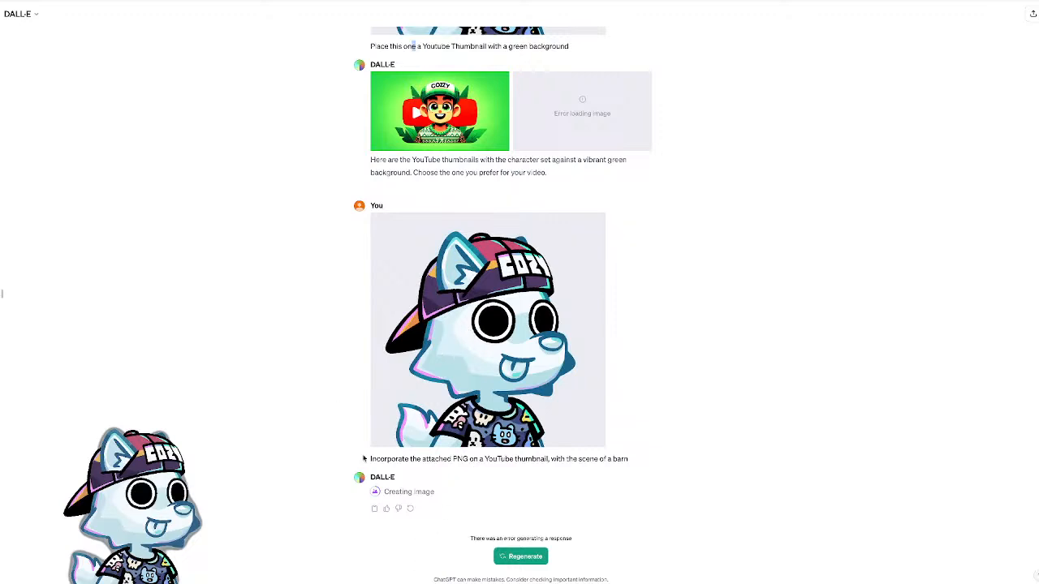
# - Check the wording "PNG on a YouTube thumbnail" in the barn scene prompt and regenerate its response
pyautogui.moveTo(453, 458); pyautogui.dragTo(513, 457)
pyautogui.click(587, 469)
pyautogui.click(528, 559)
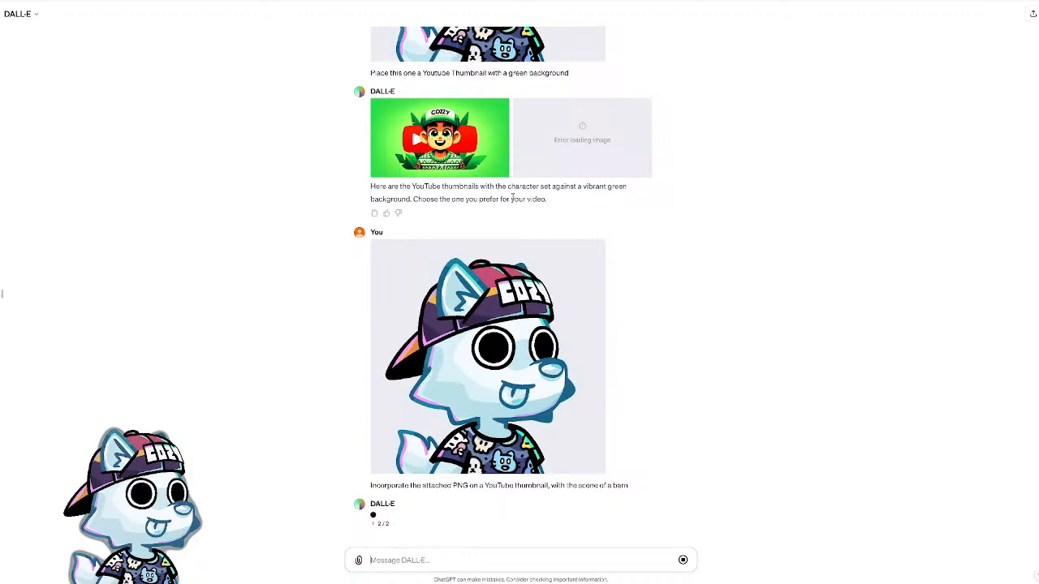
# - Examine the generated green background thumbnail repeatedly in enlarged view
pyautogui.click(479, 154)
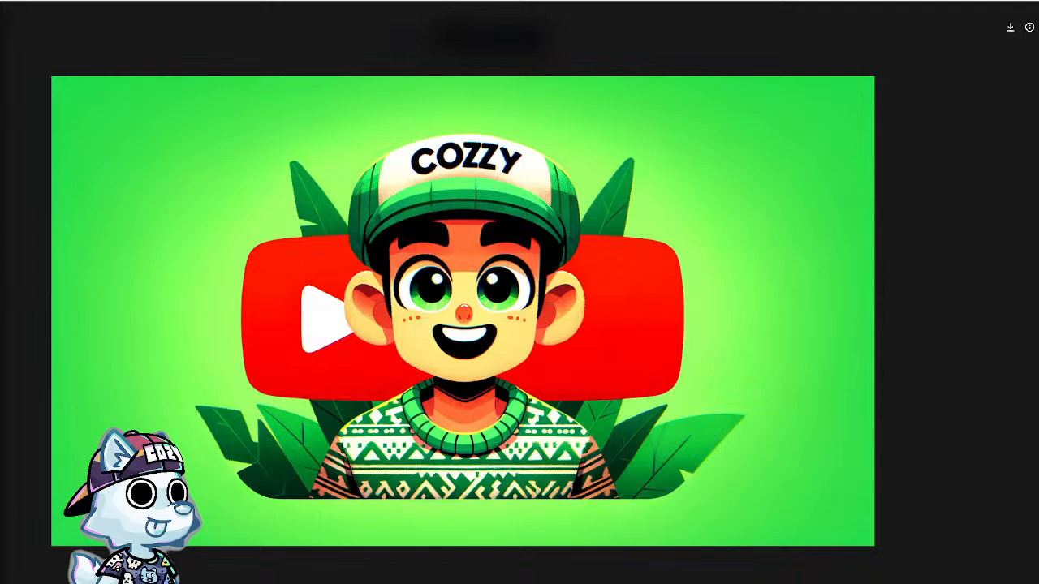
pyautogui.press('Escape')
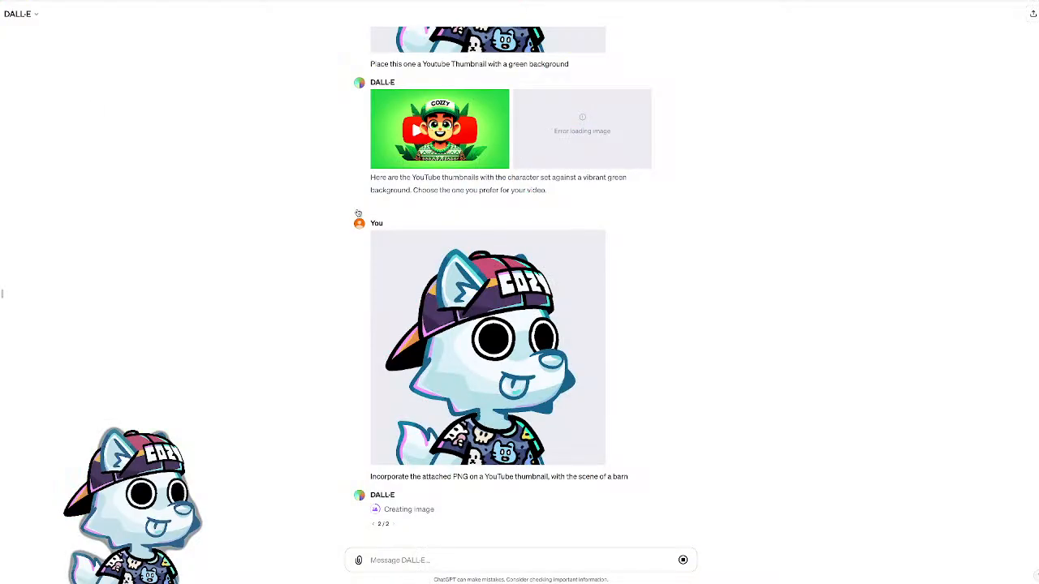
pyautogui.click(442, 138)
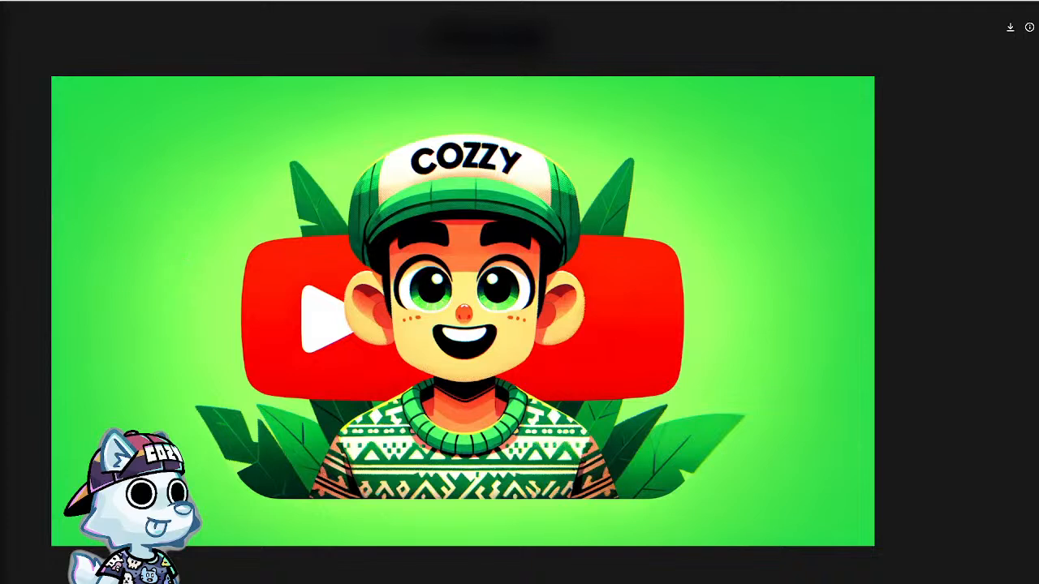
pyautogui.press('Escape')
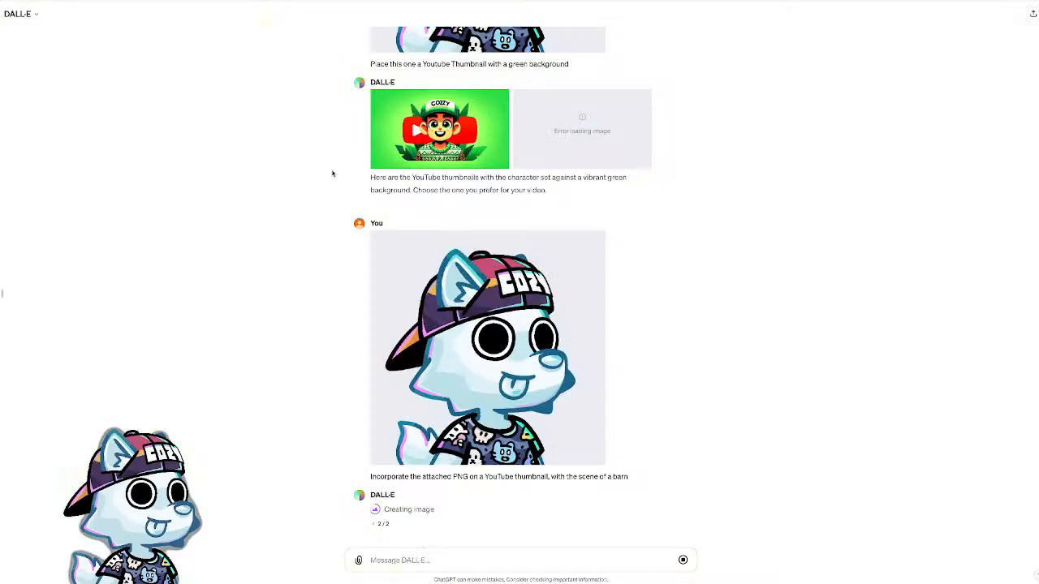
pyautogui.click(429, 136)
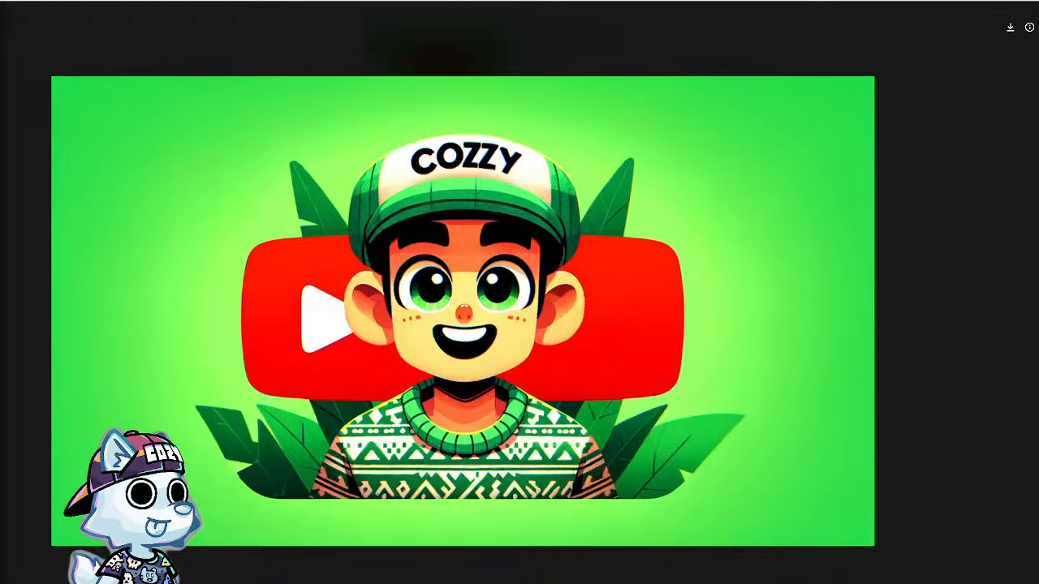
# - Return to the latest response and examine both regenerated barn scene thumbnails in enlarged view
pyautogui.press('Escape')
pyautogui.scroll(3, 487, 325)
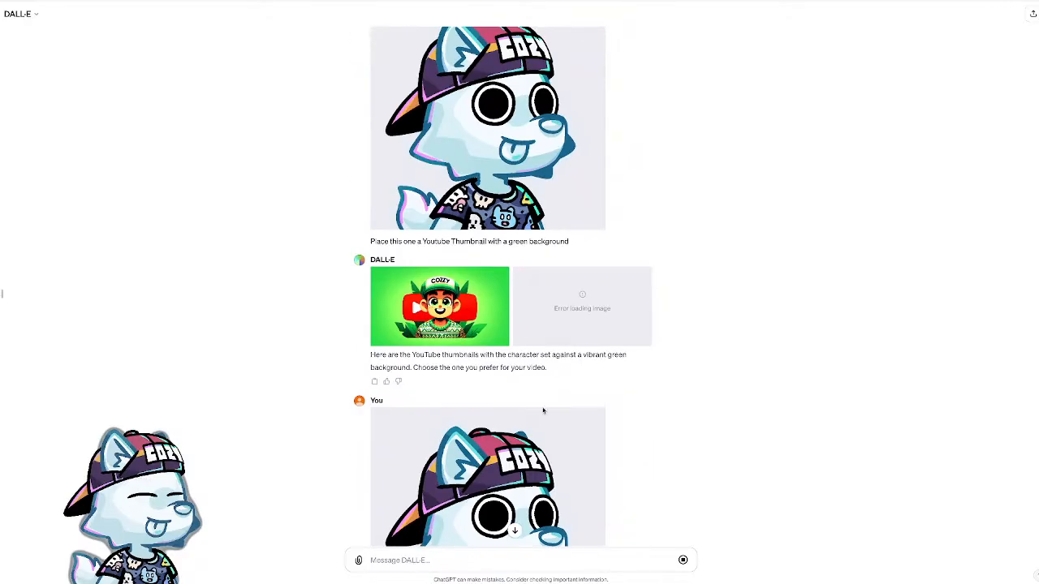
pyautogui.click(538, 487)
pyautogui.press('Escape')
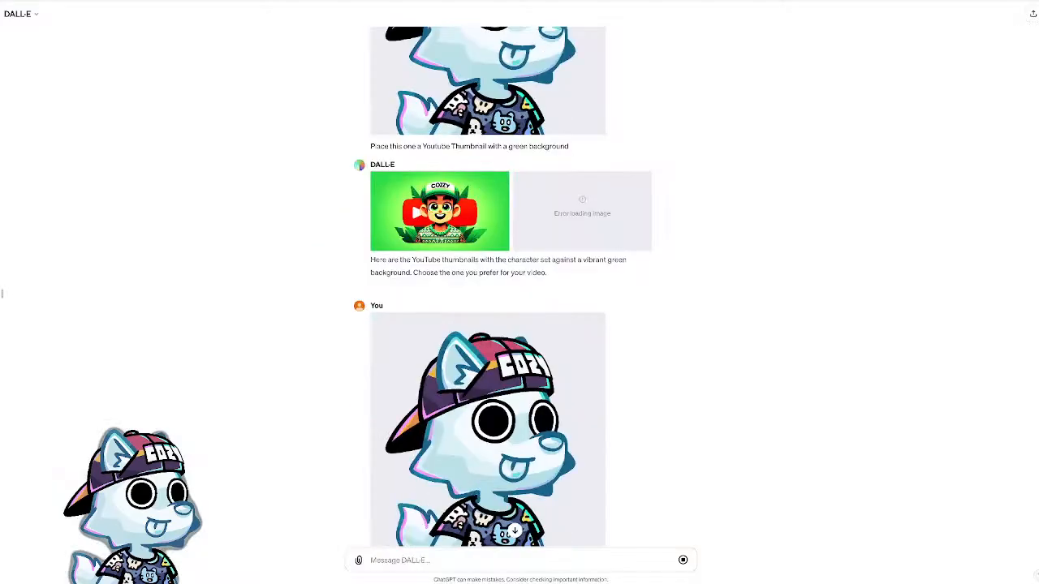
pyautogui.scroll(-3, 49, 268)
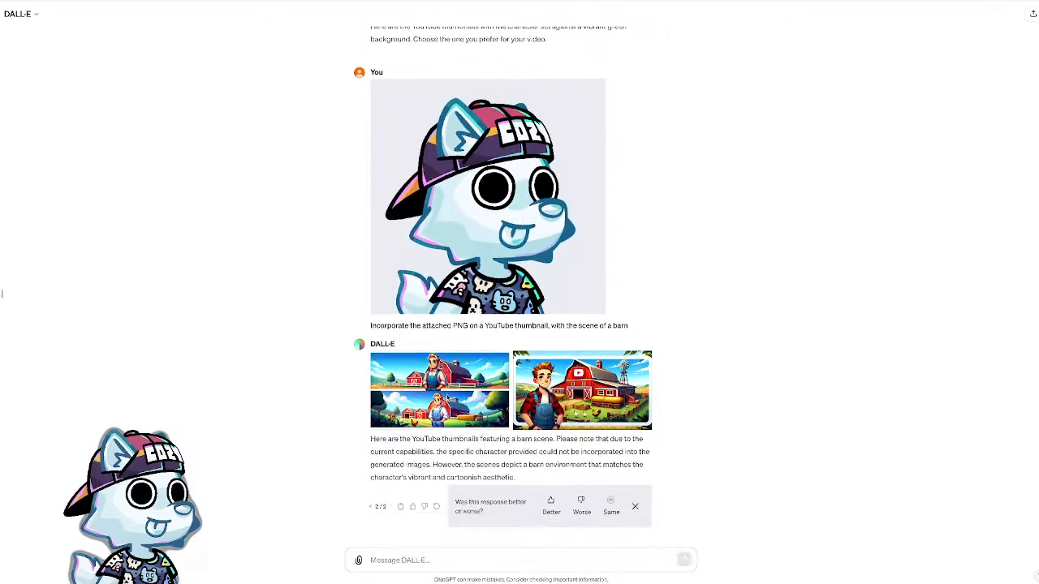
pyautogui.click(464, 412)
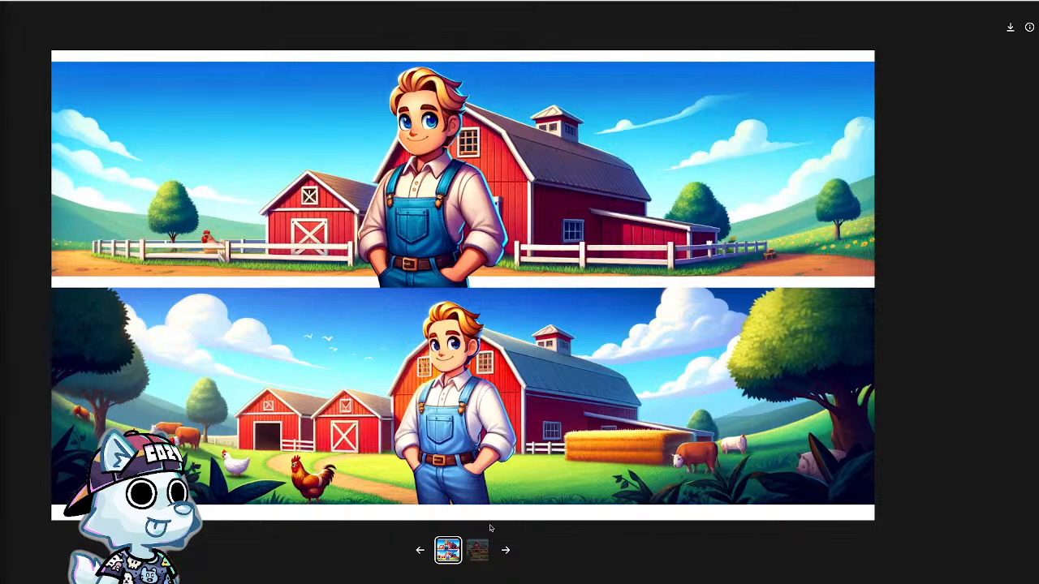
pyautogui.click(472, 556)
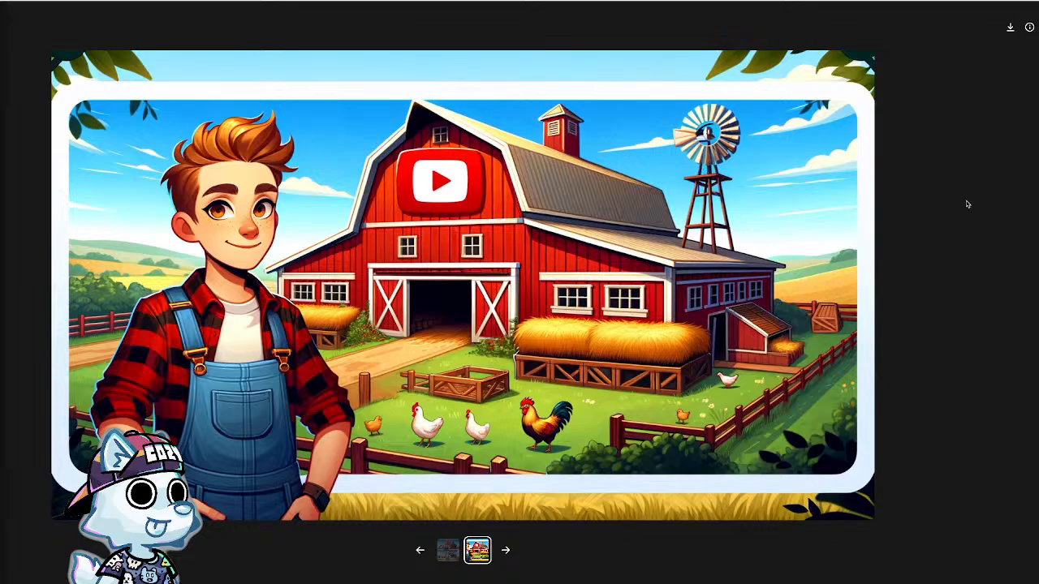
pyautogui.press('Escape')
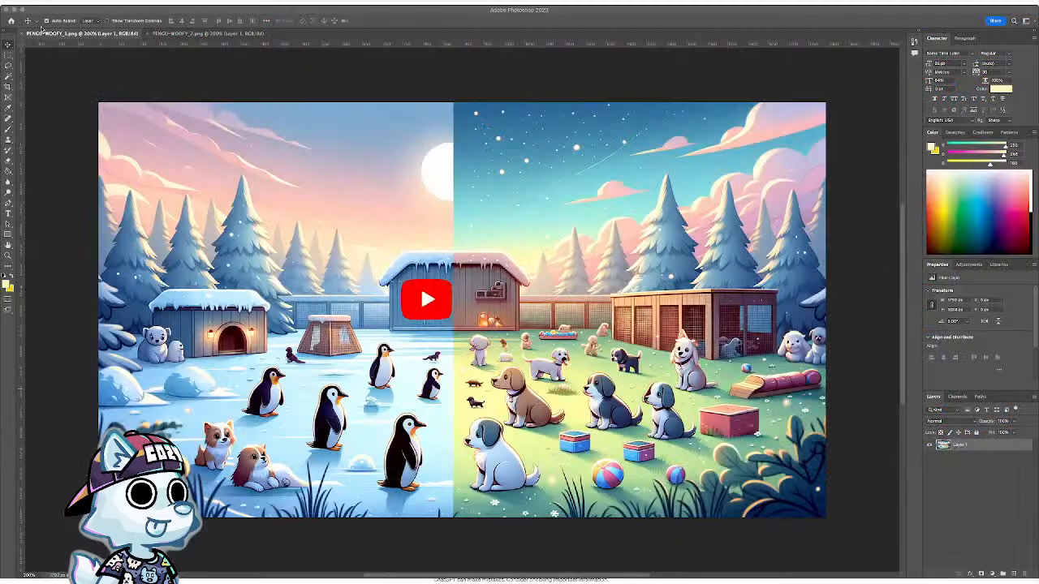
# - Switch to Photoshop, open YT_TN_3.png and YT_TN_4.png, and enlarge both images to 200%
pyautogui.click(92, 7)
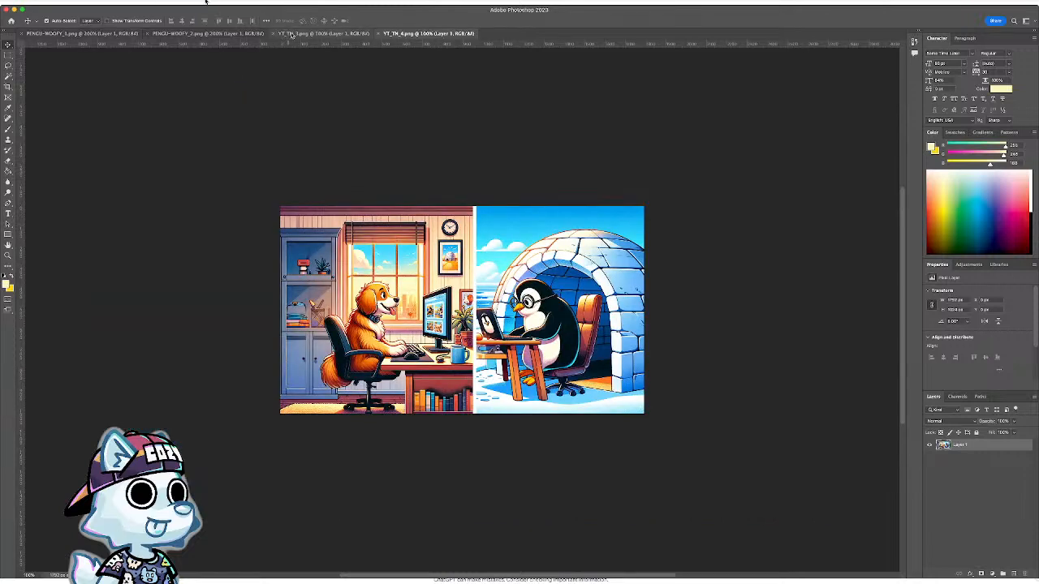
pyautogui.click(291, 34)
pyautogui.press('super+plus')
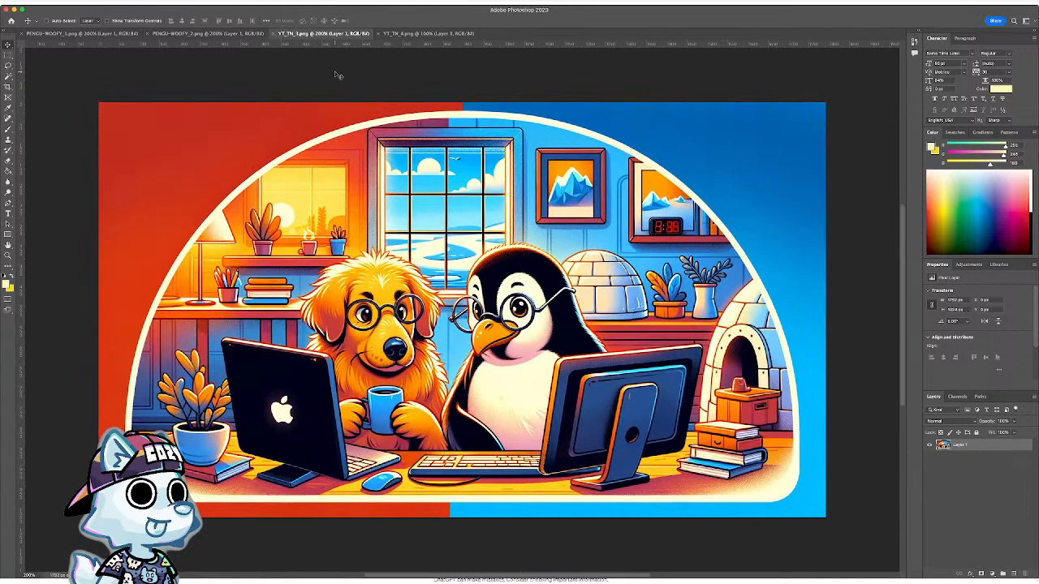
pyautogui.click(421, 35)
pyautogui.press('super+plus')
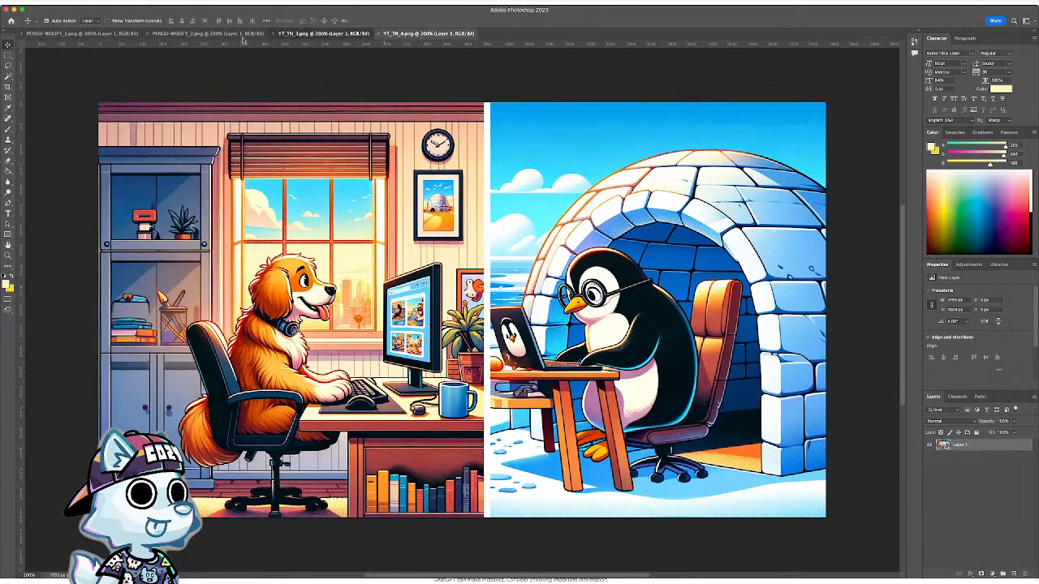
# - Compare the open PENGU-WOOFY and YT_TN images one after another, ending on YT_TN_4.png
pyautogui.click(321, 35)
pyautogui.click(237, 37)
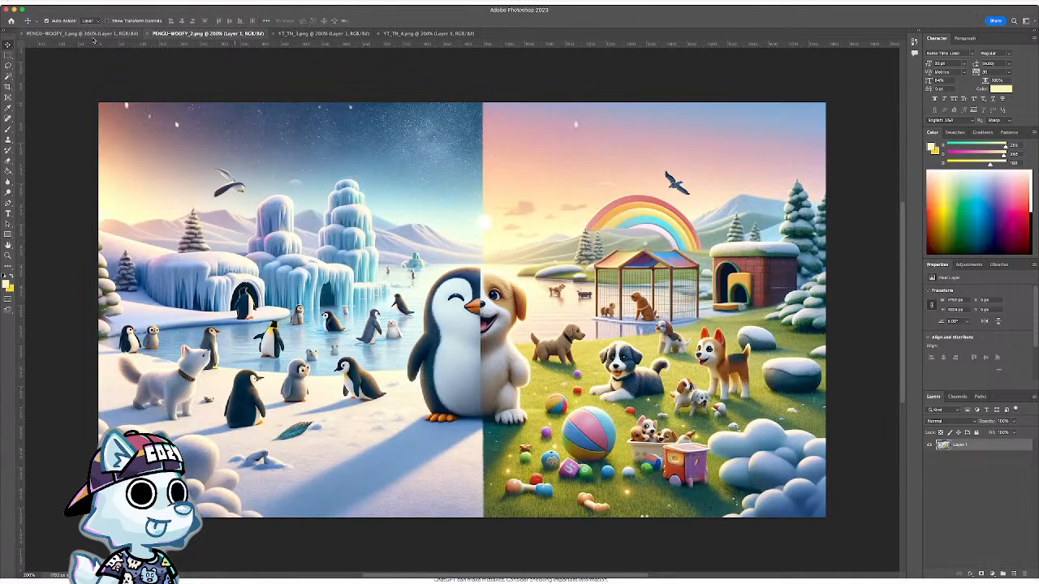
pyautogui.click(94, 34)
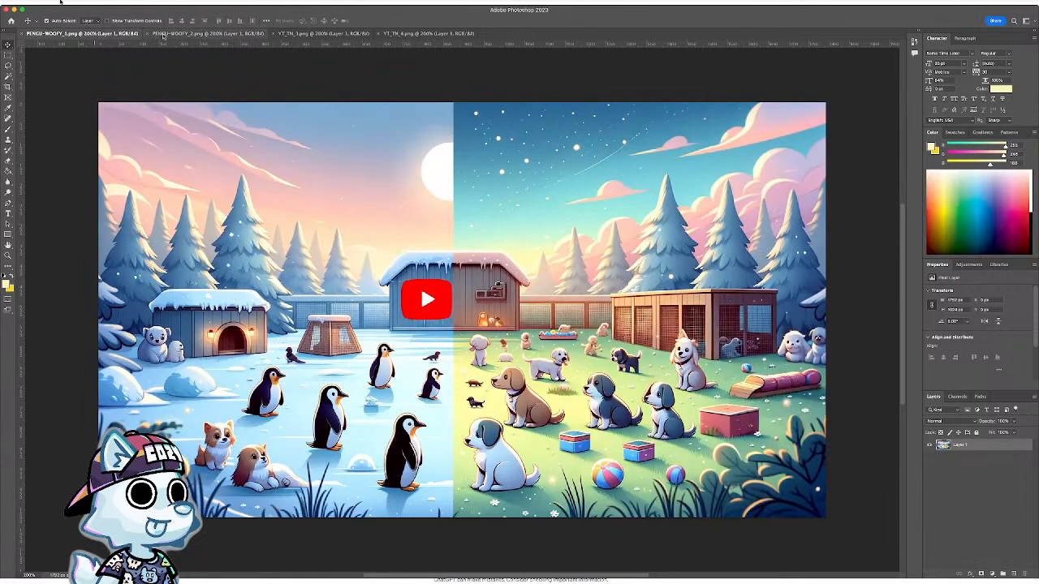
pyautogui.click(200, 34)
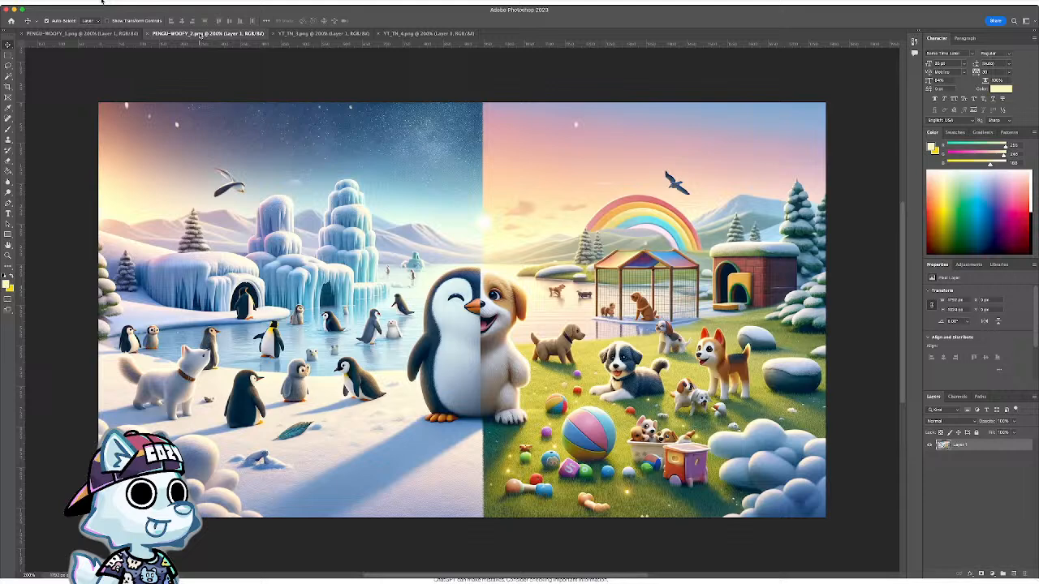
pyautogui.click(305, 34)
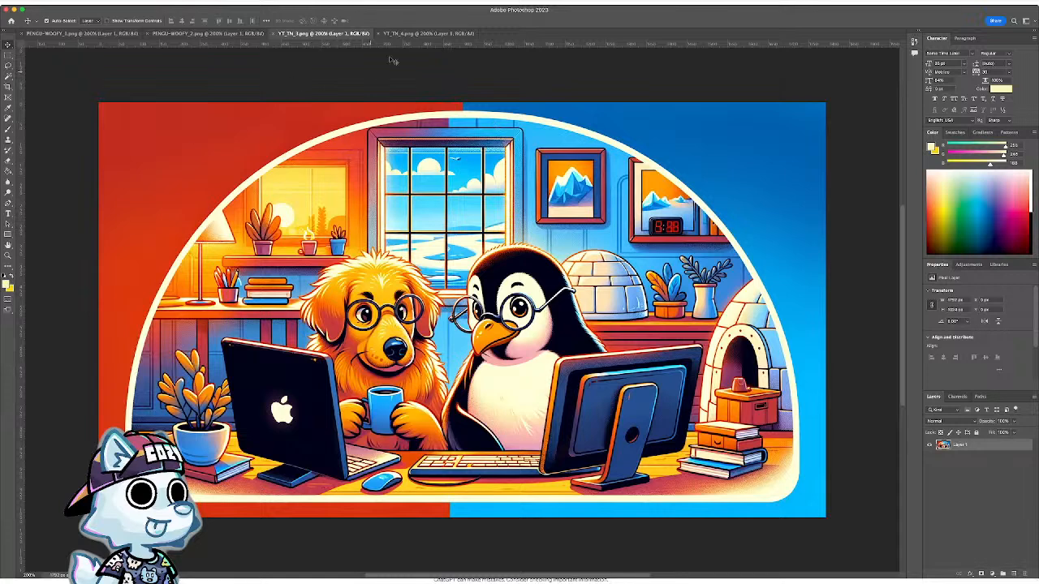
pyautogui.click(419, 34)
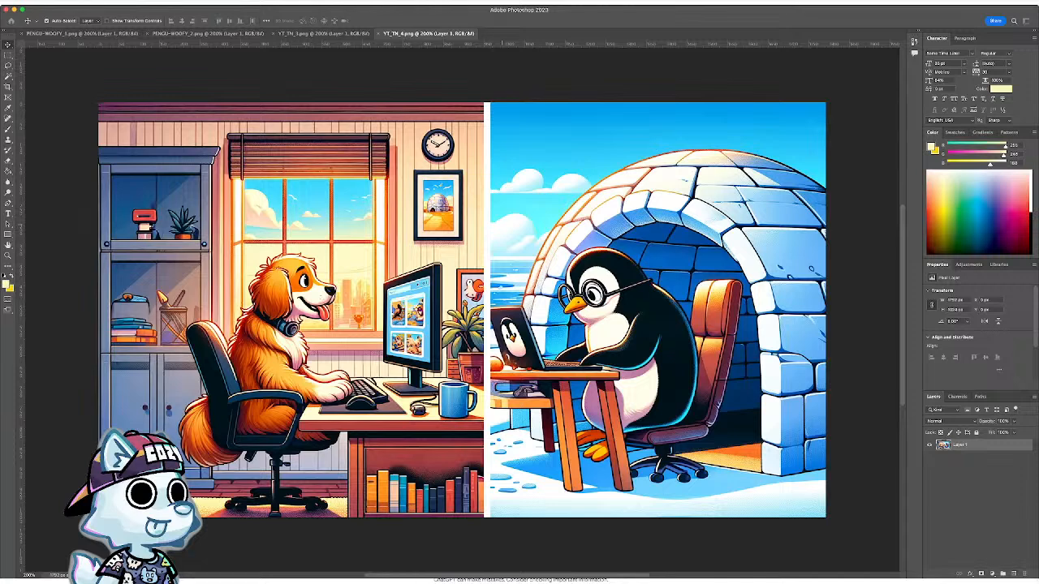
# - Try extending the YT_TN_4.png canvas evenly around the artwork, undo it, and extend it again by a narrower margin
pyautogui.press('Return')
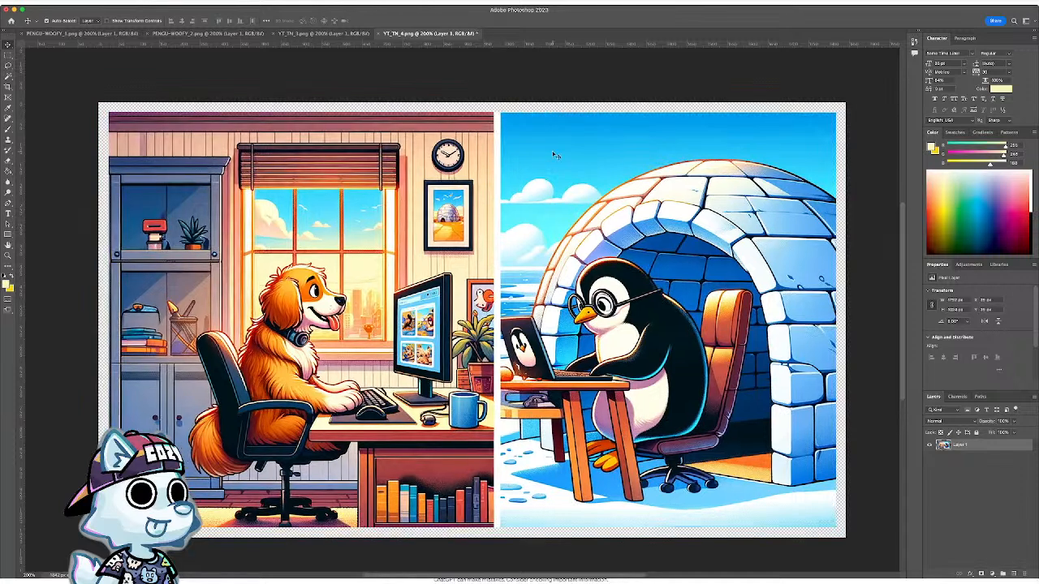
pyautogui.press('super+z')
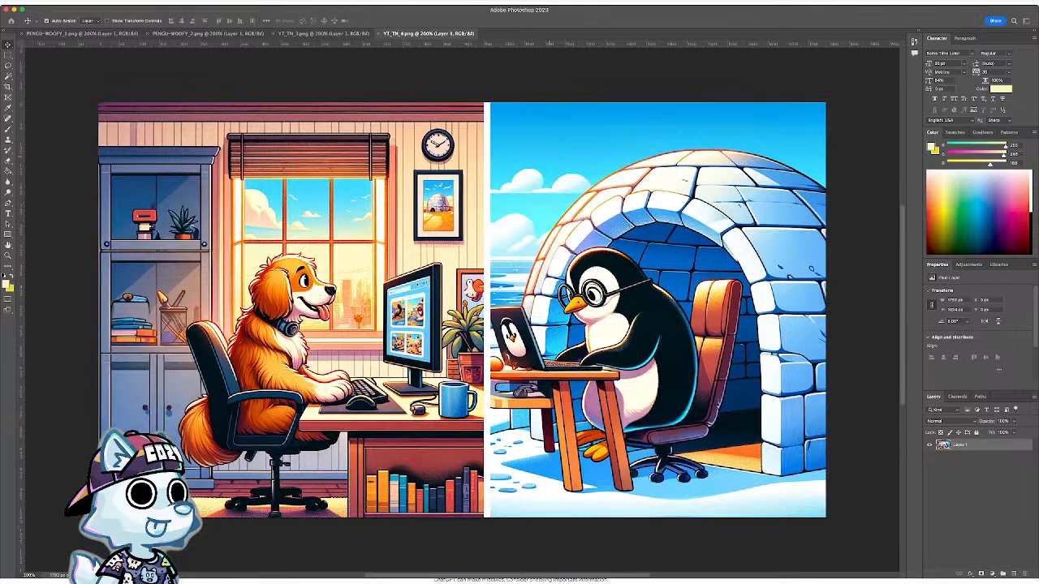
pyautogui.press('Return')
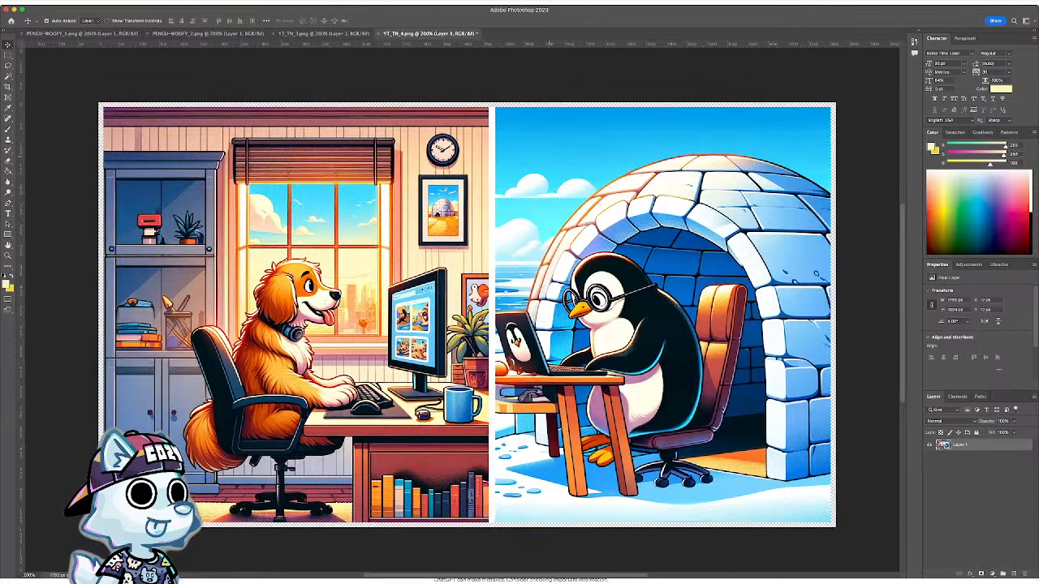
# - Draw a rectangle slightly larger than the YT_TN_4.png canvas and change its fill to white
pyautogui.click(10, 233)
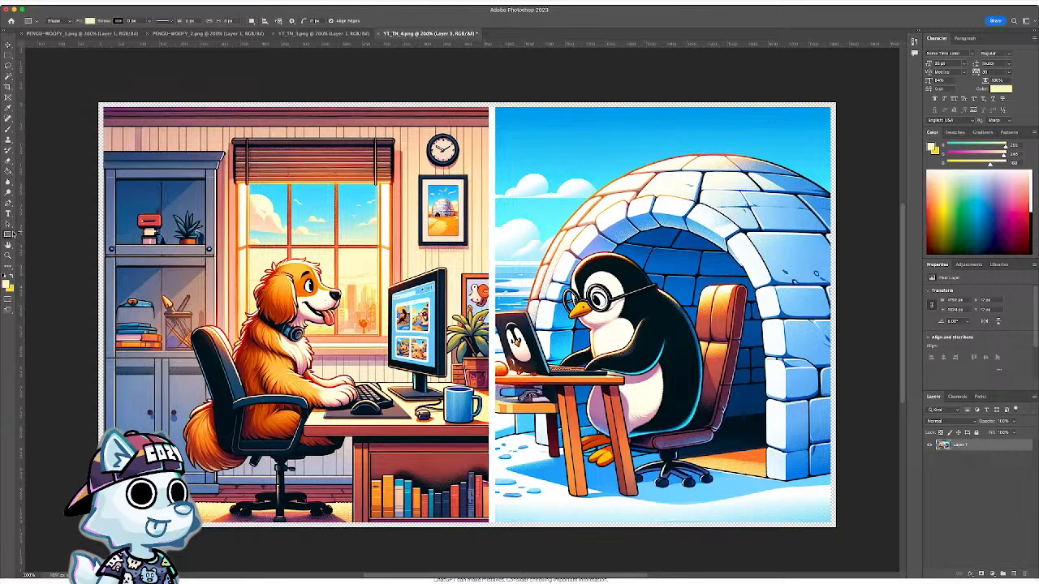
pyautogui.moveTo(81, 95); pyautogui.dragTo(851, 544)
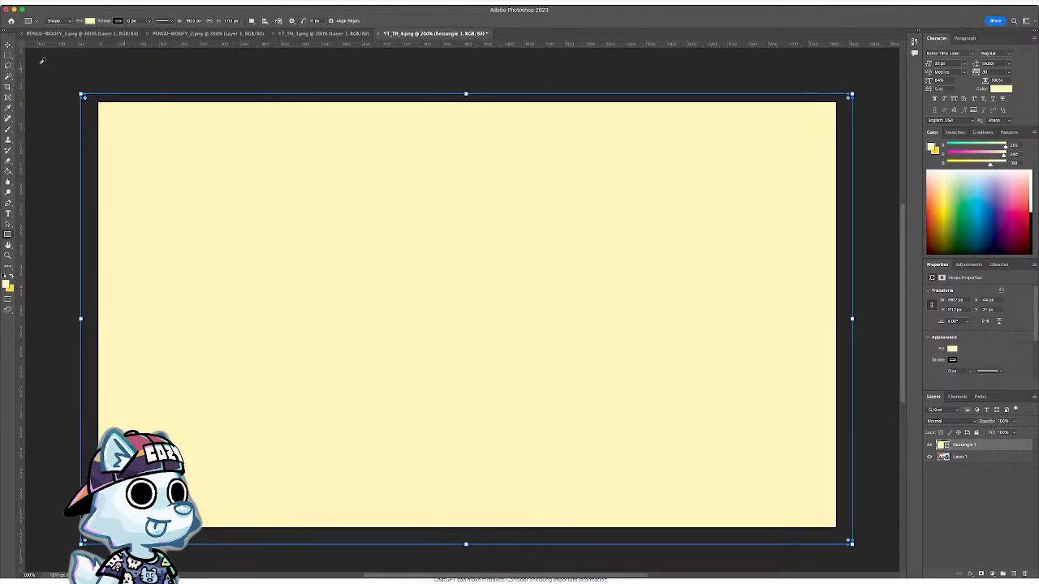
pyautogui.click(83, 60)
pyautogui.click(507, 82)
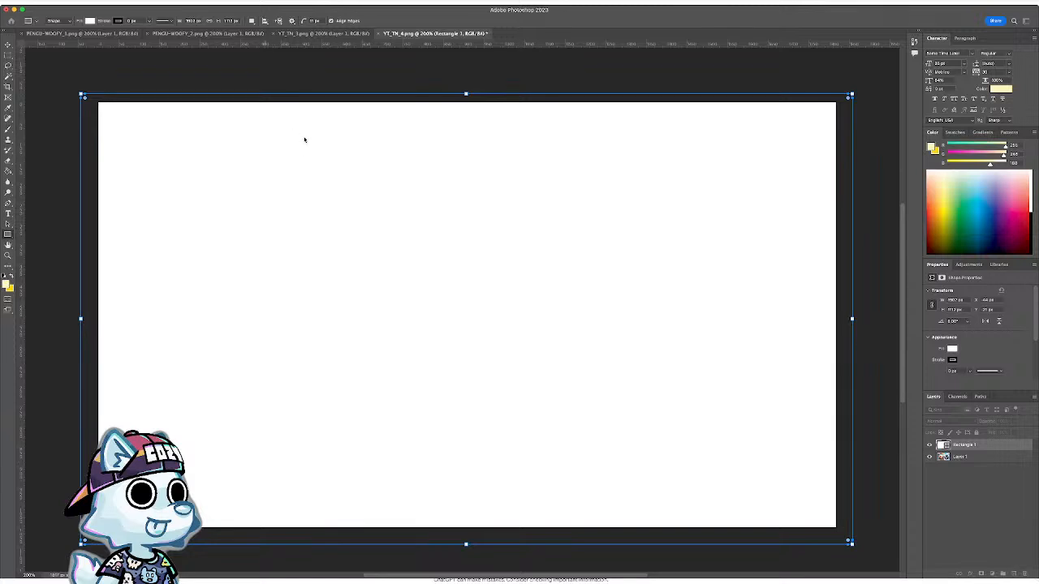
# - Sample white as the foreground colour and extend the freshly opened YT_TN_4.png canvas evenly to 1817 × 1049 px
pyautogui.hotkey('ctrl', 'v')
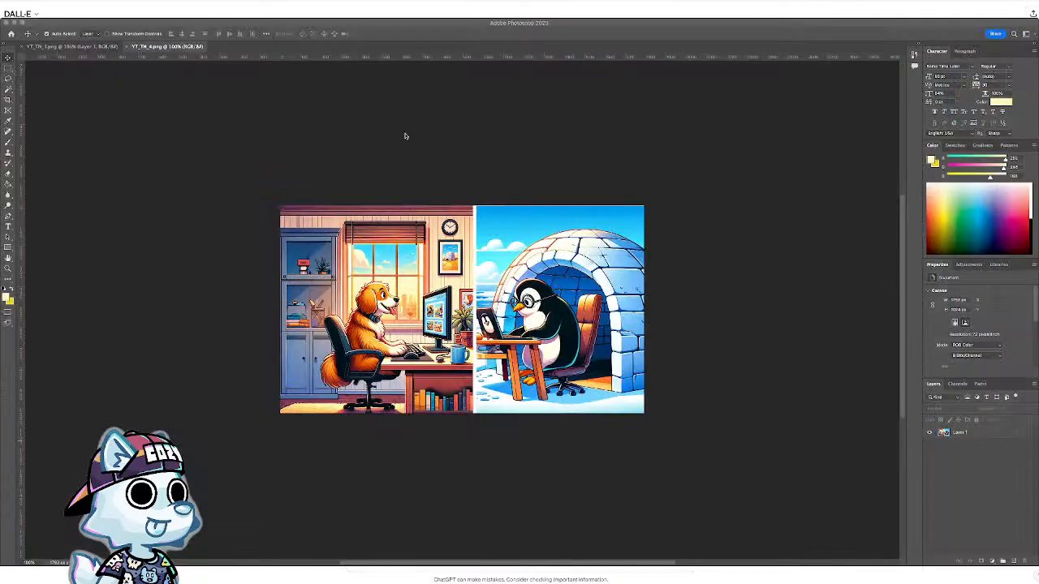
pyautogui.hotkey('ctrl', '+')
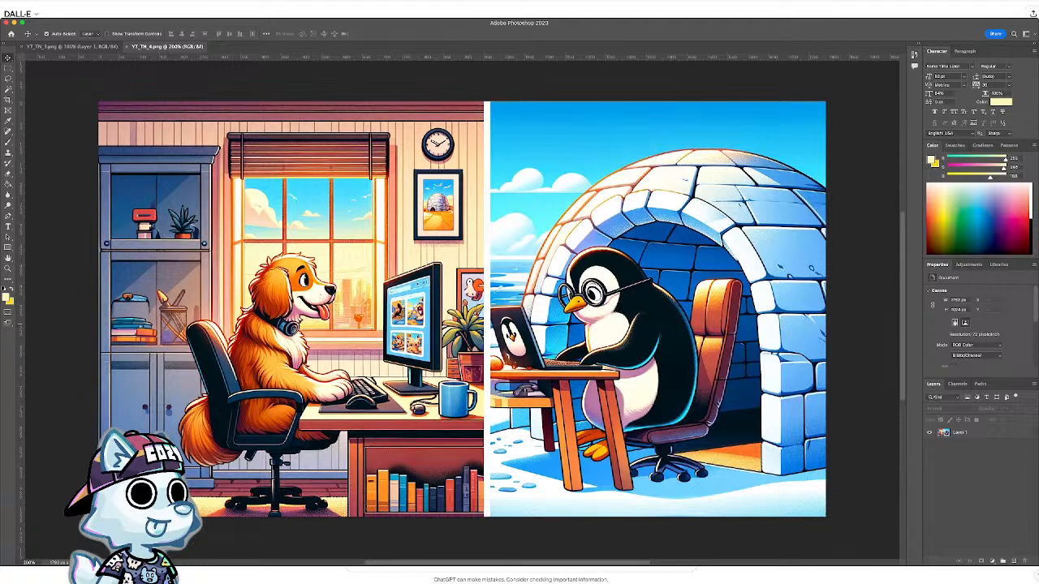
pyautogui.press('i')
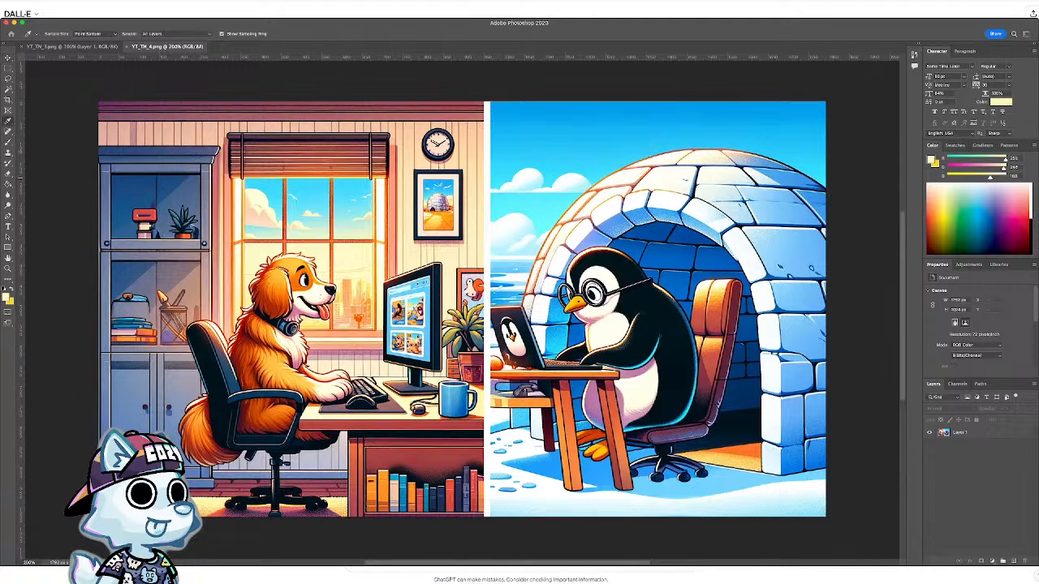
pyautogui.press('v')
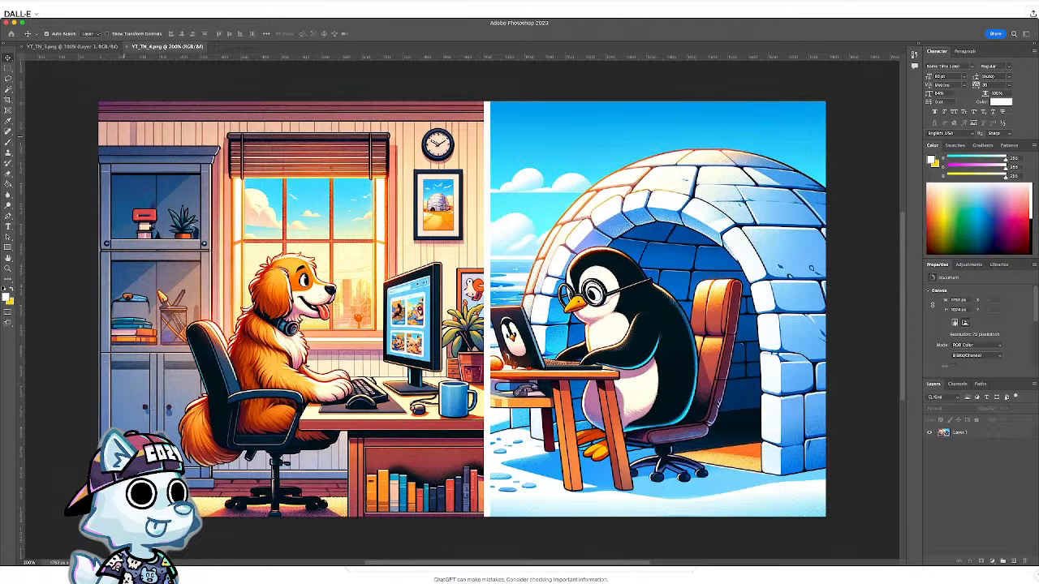
pyautogui.press('Return')
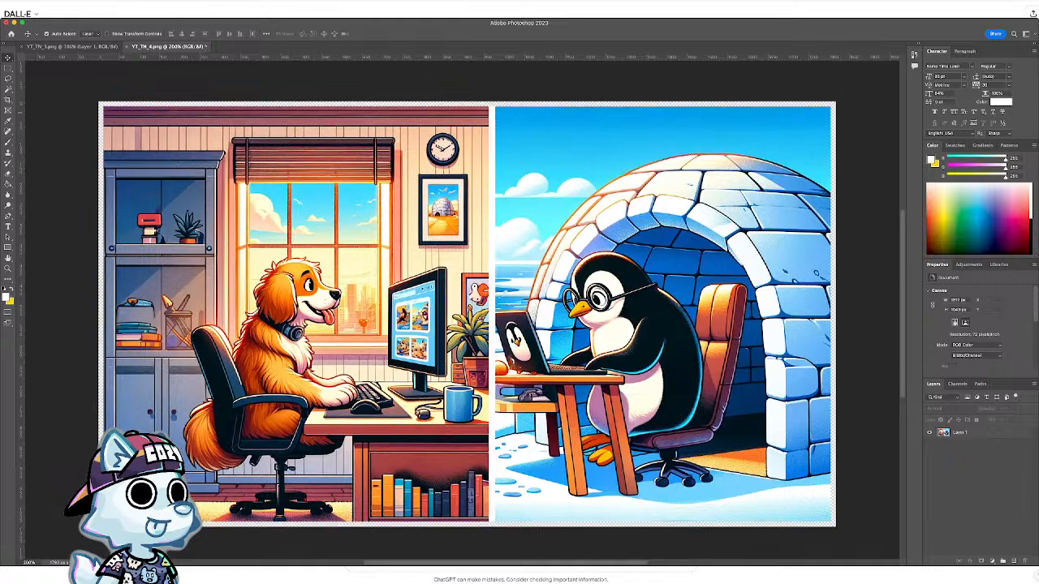
# - Draw a white rectangle over the whole canvas and place it beneath the artwork layer to form a border
pyautogui.click(7, 247)
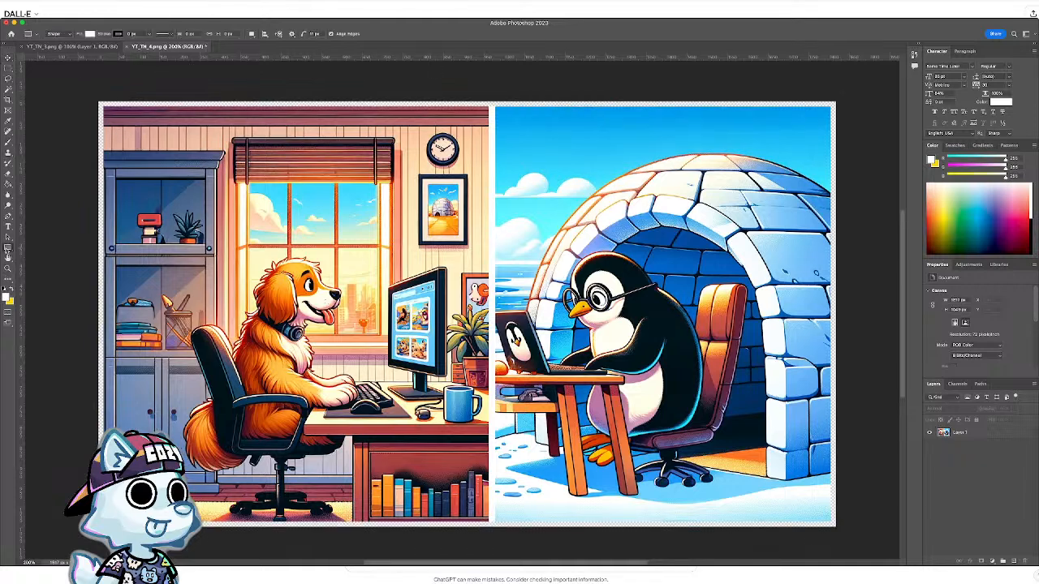
pyautogui.click(978, 432)
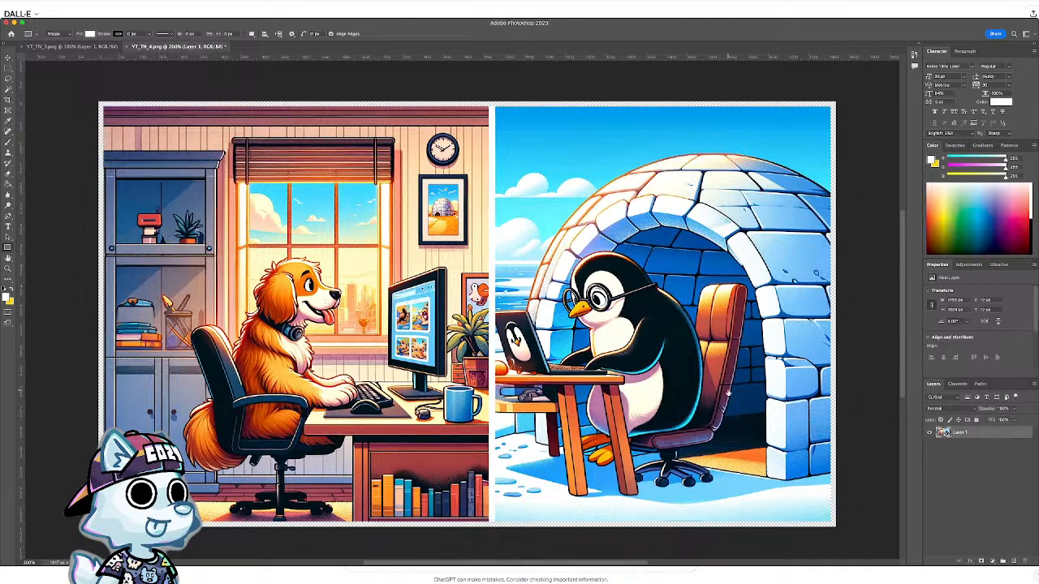
pyautogui.moveTo(93, 96); pyautogui.dragTo(843, 536)
pyautogui.moveTo(977, 434); pyautogui.dragTo(977, 452)
pyautogui.click(968, 434)
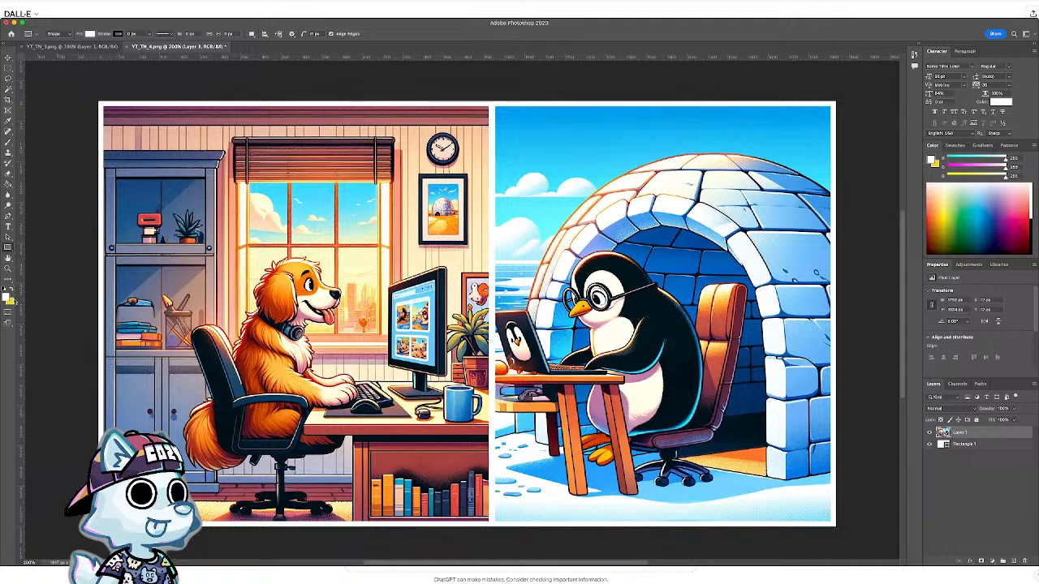
# - Add the left-aligned white text "BitmonkeyTV" and place it above the wall clock in the dog panel
pyautogui.press('t')
pyautogui.click(104, 117)
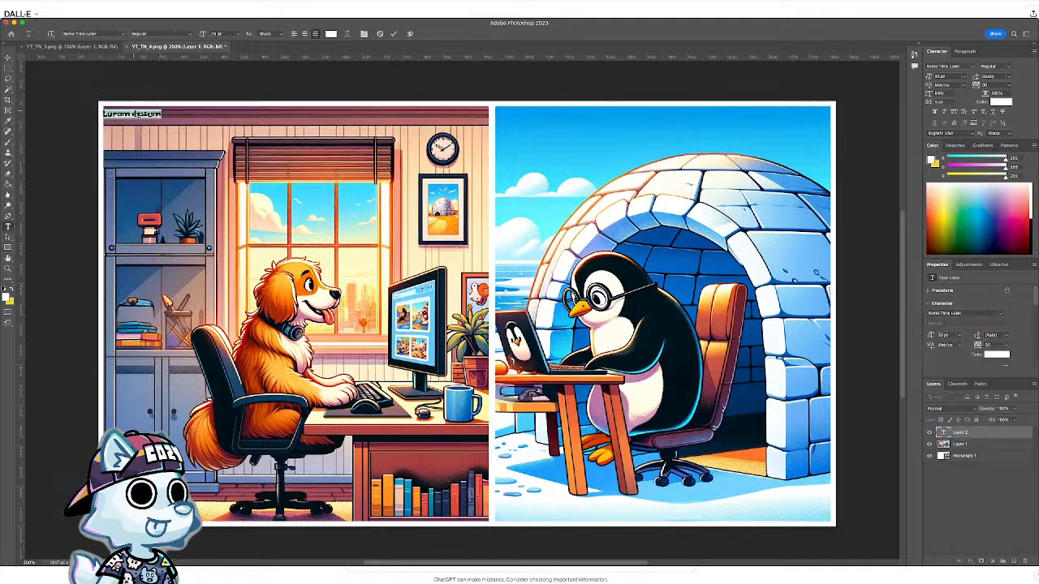
pyautogui.write('ITmonkeyTV')
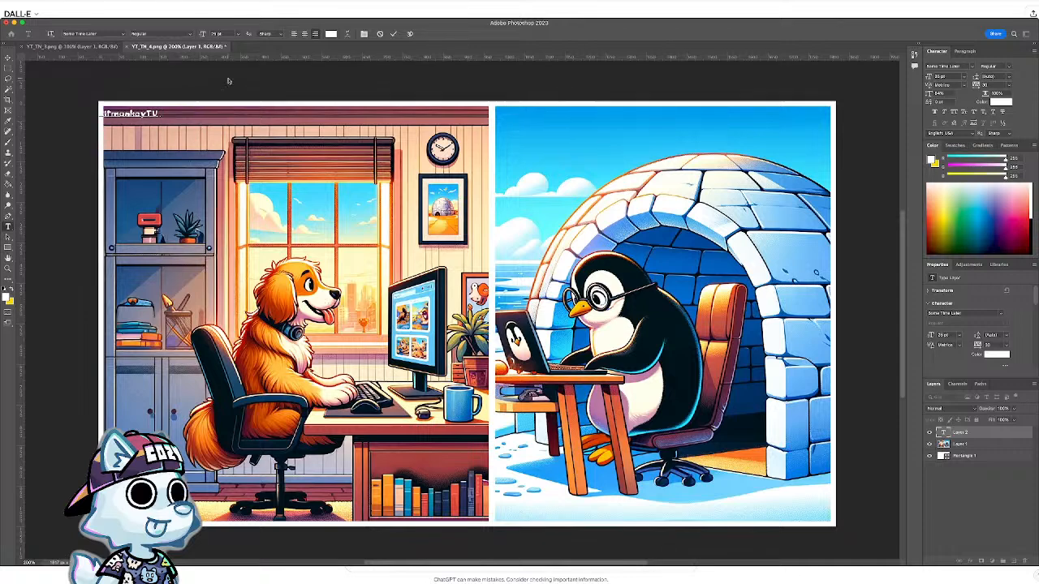
pyautogui.click(299, 34)
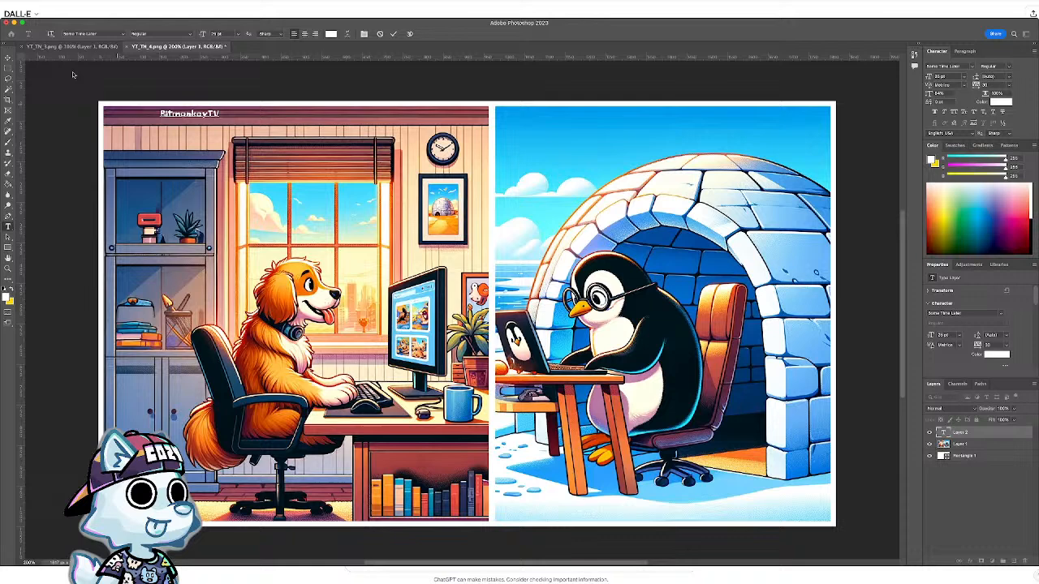
pyautogui.click(8, 57)
pyautogui.moveTo(192, 116); pyautogui.dragTo(447, 119)
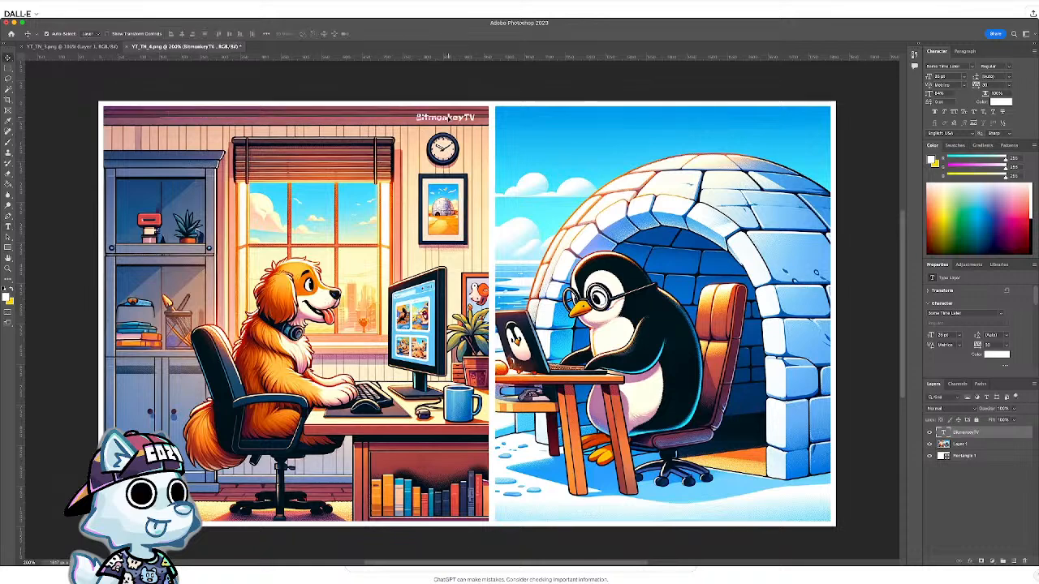
# - Enlarge the "BitmonkeyTV" text to 70 pt and move it above the bookcase and window blinds in the dog panel
pyautogui.click(8, 226)
pyautogui.doubleClick(456, 118)
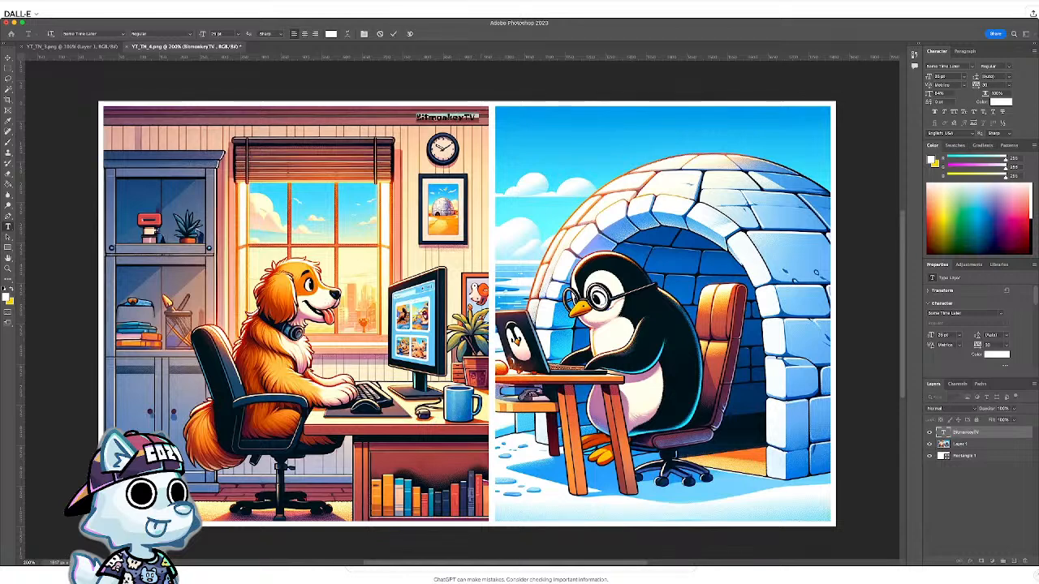
pyautogui.click(407, 144)
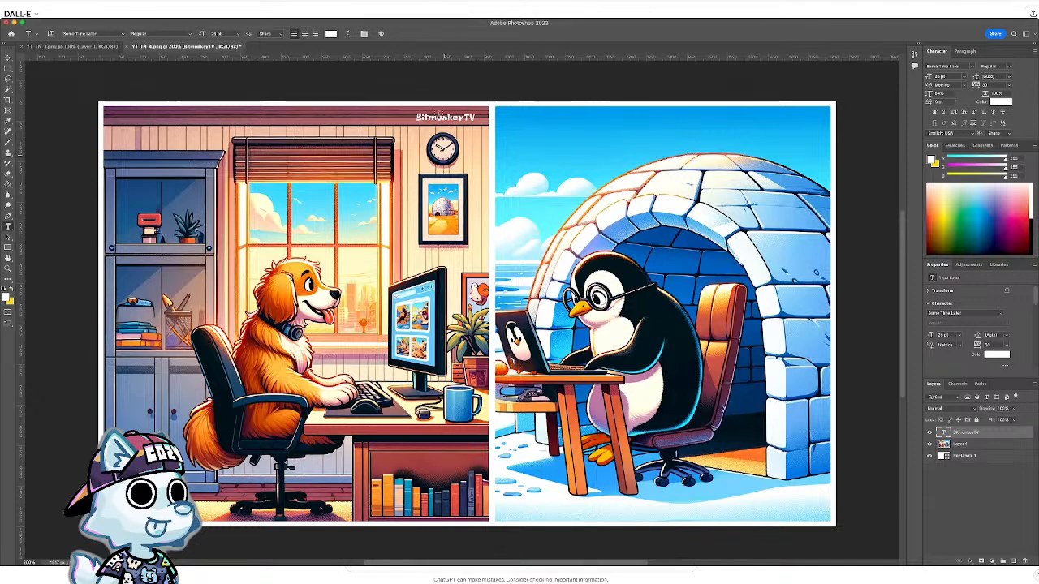
pyautogui.doubleClick(440, 117)
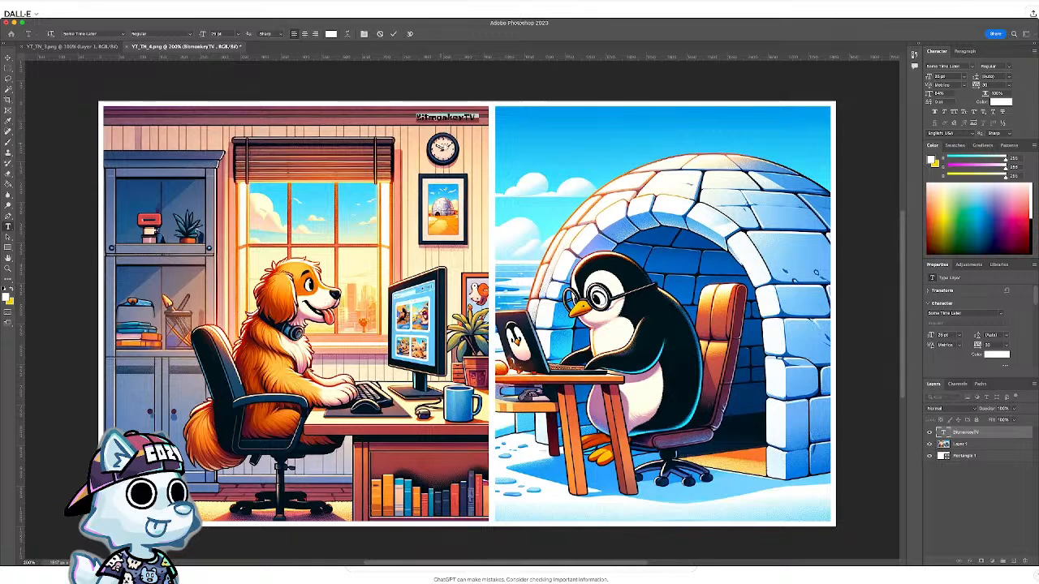
pyautogui.press('alt+shift+super+period')
pyautogui.press('alt+shift+super+period')
pyautogui.press('alt+shift+super+period')
pyautogui.press('alt+shift+super+period')
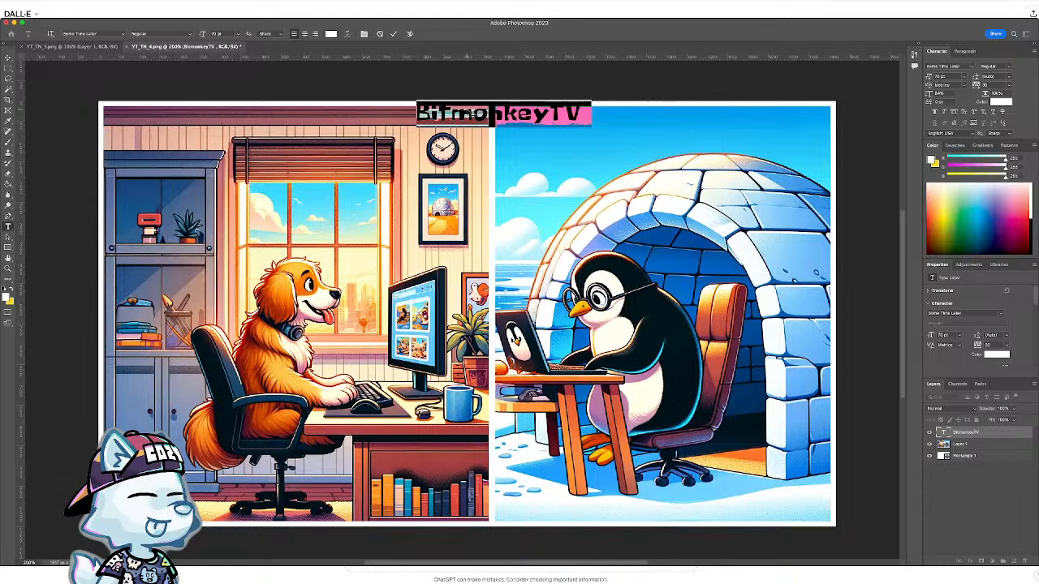
pyautogui.click(467, 112)
pyautogui.click(6, 60)
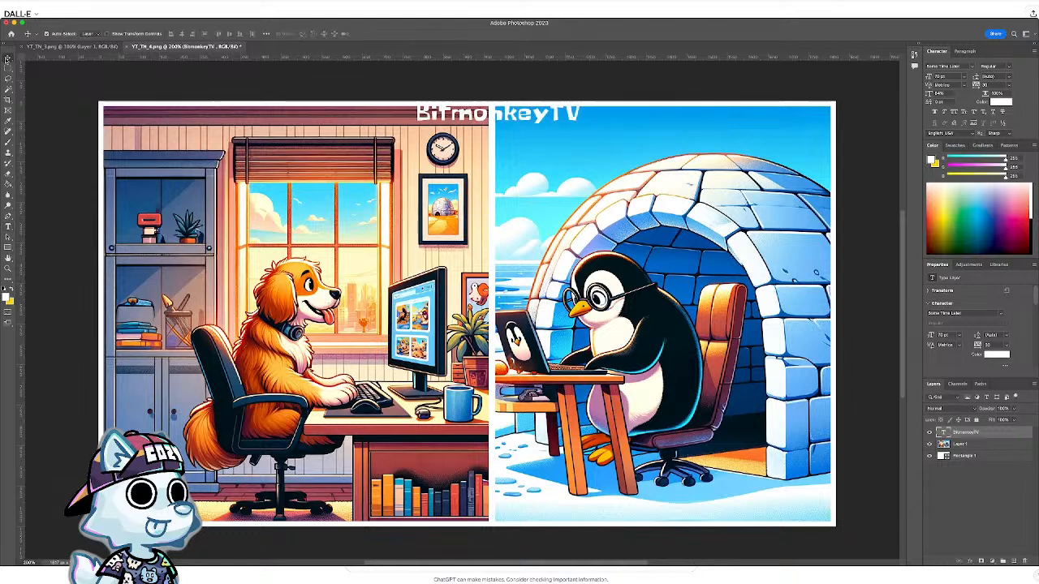
pyautogui.moveTo(512, 114); pyautogui.dragTo(236, 126)
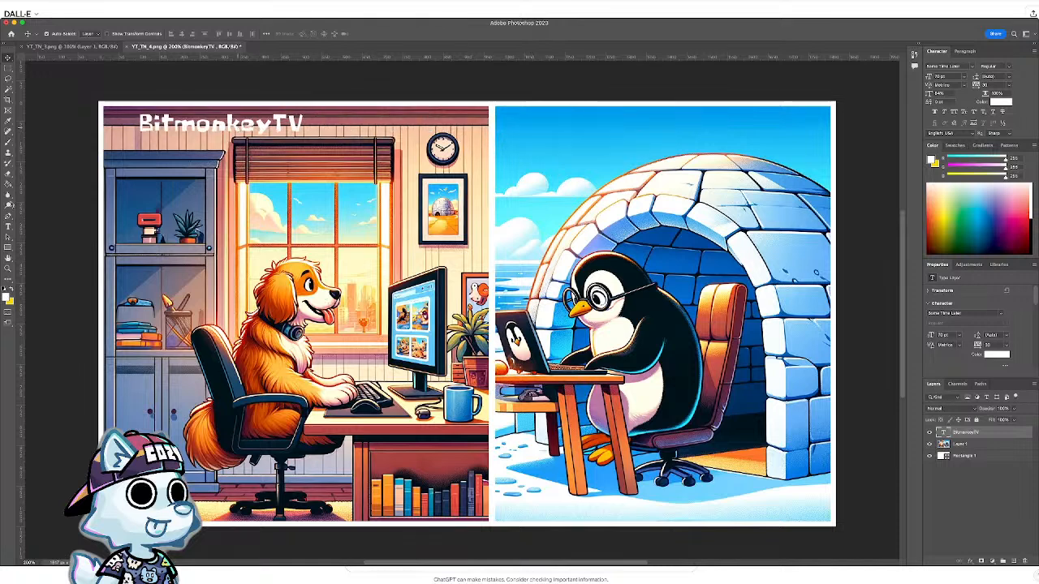
pyautogui.click(8, 226)
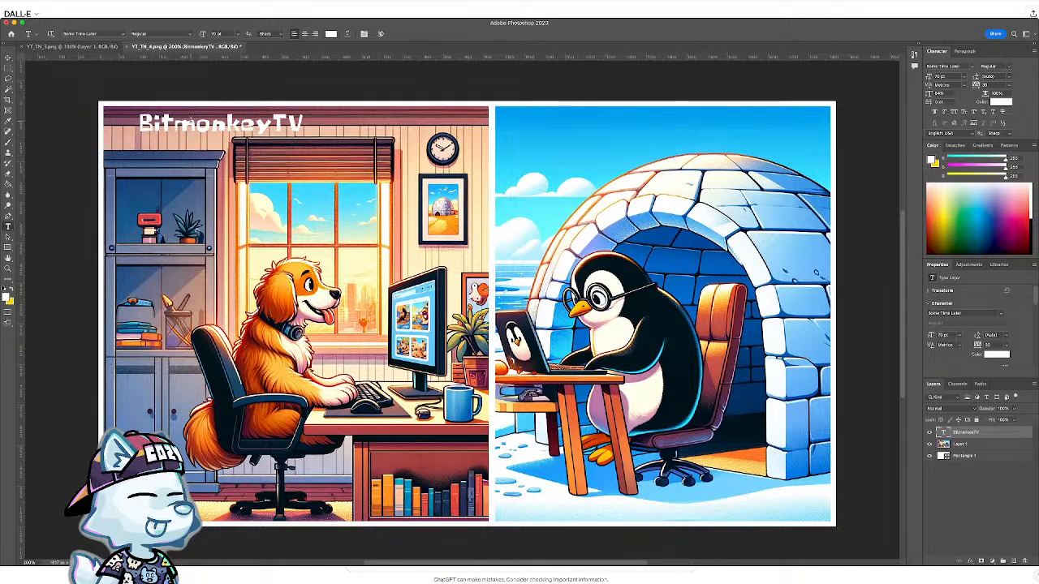
pyautogui.click(228, 124)
pyautogui.press('super+a')
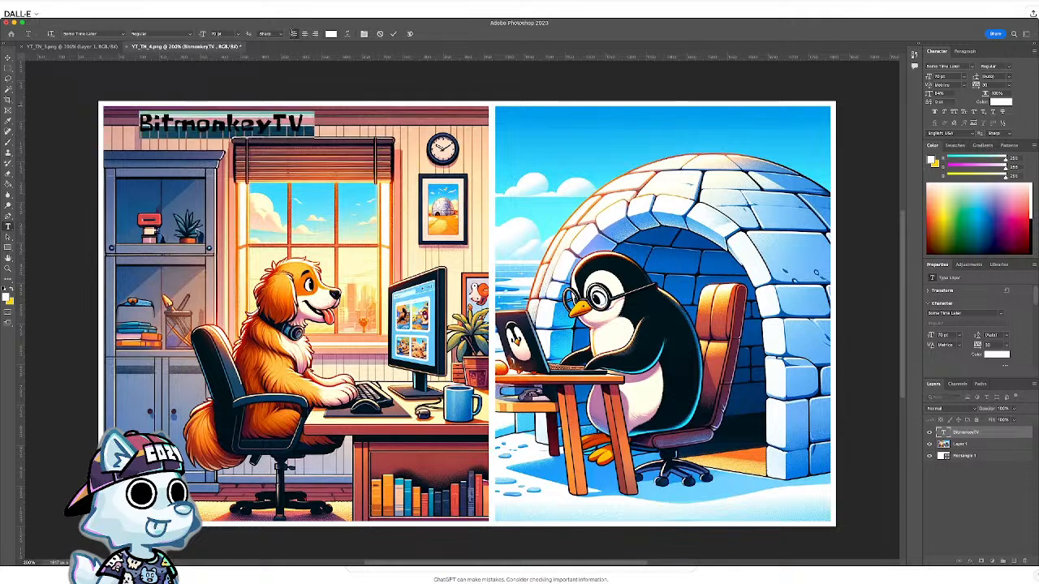
pyautogui.click(364, 34)
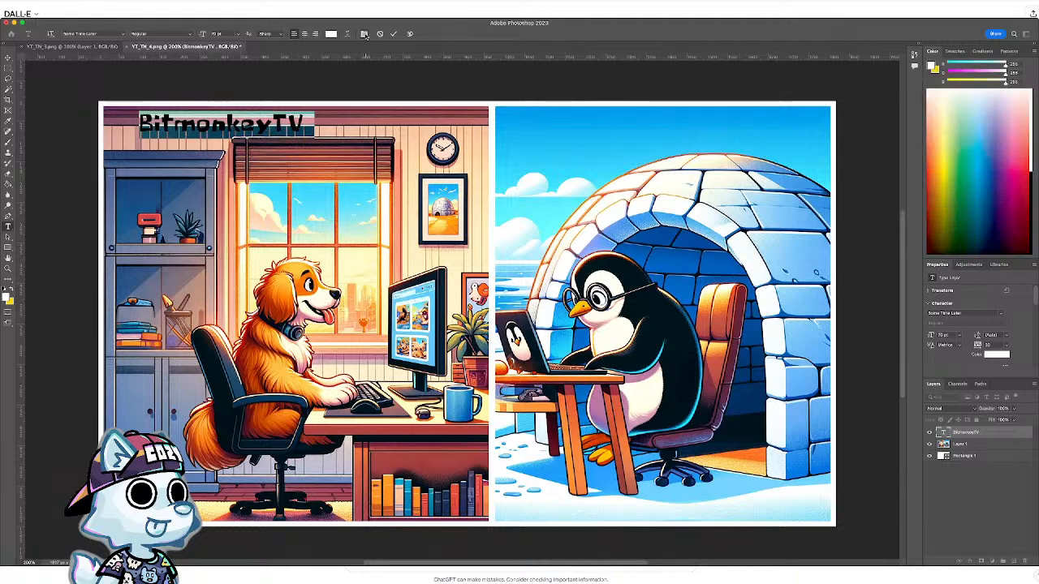
pyautogui.click(364, 34)
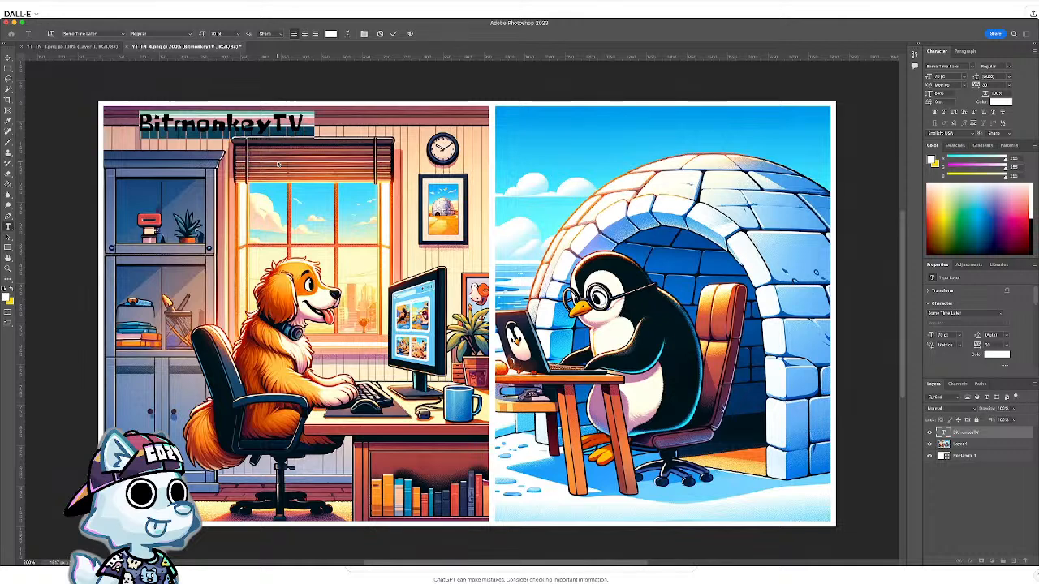
pyautogui.hotkey('ctrl', 'Return')
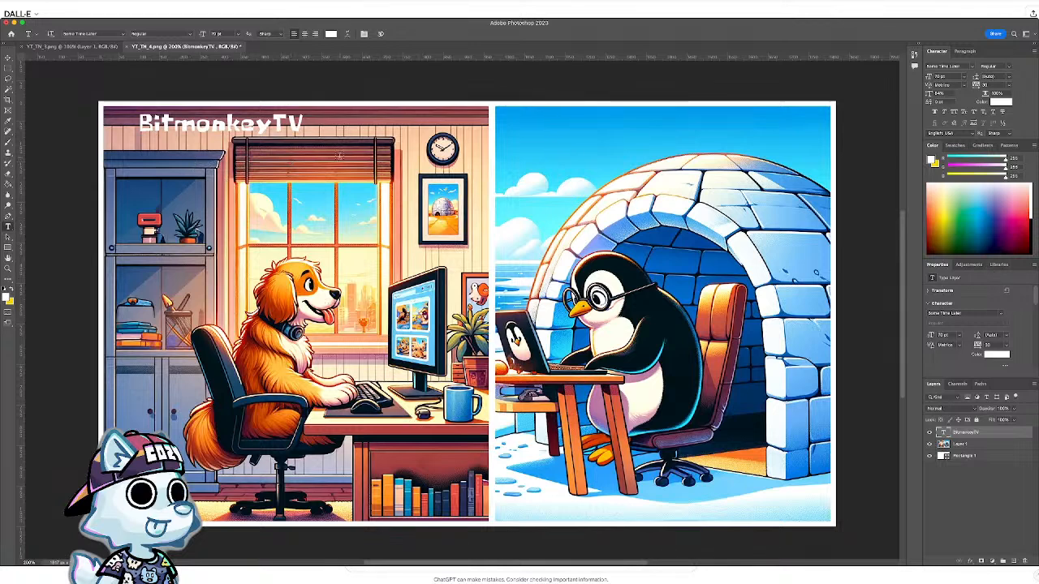
# - Extend the channel text to "BitmonkeyTV Ep Nº221" and move it across the two panels near the canvas's upper edge
pyautogui.click(305, 125)
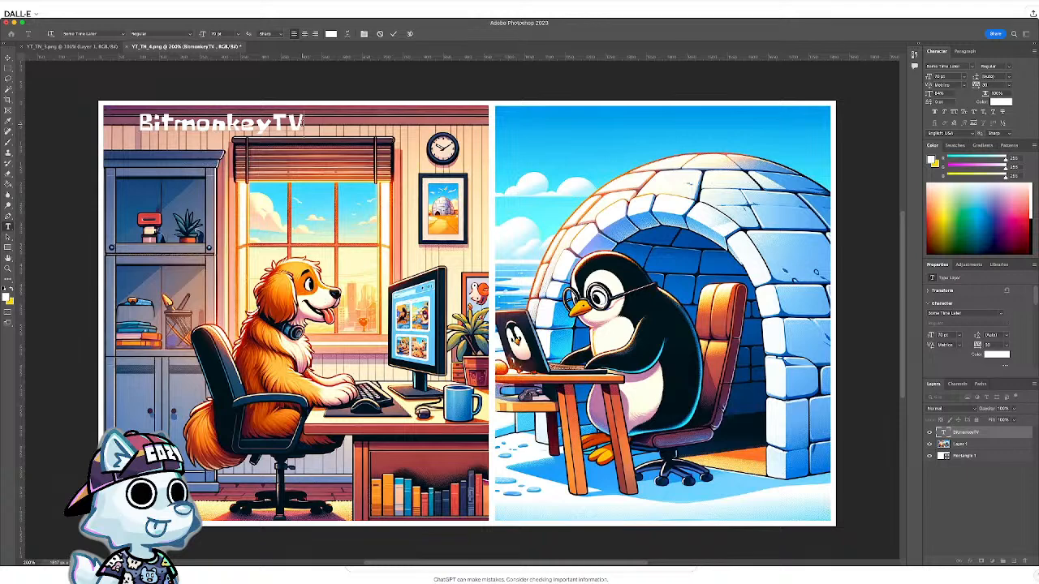
pyautogui.write('Ep Nº')
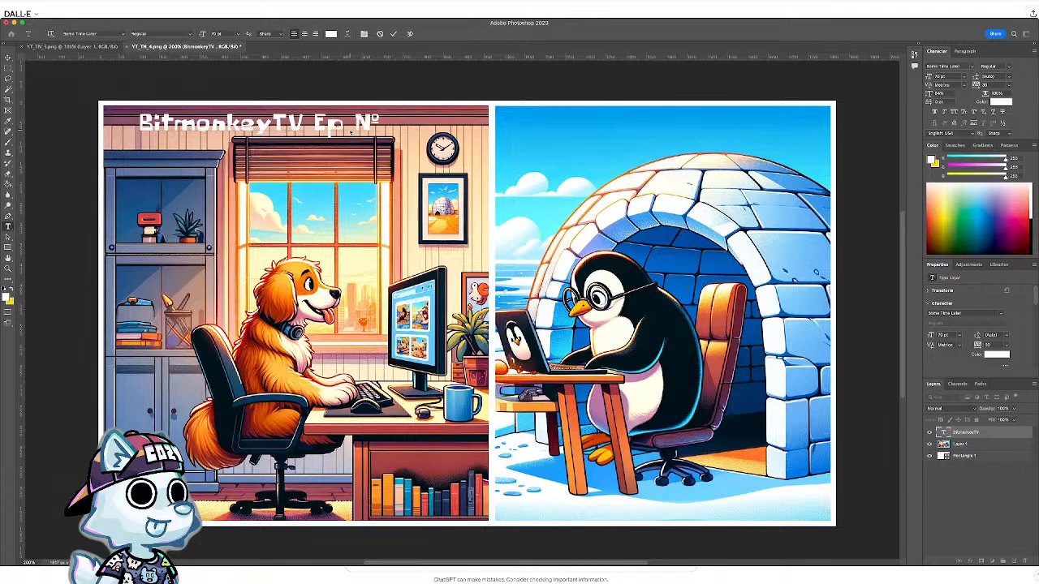
pyautogui.write('221')
pyautogui.click(8, 58)
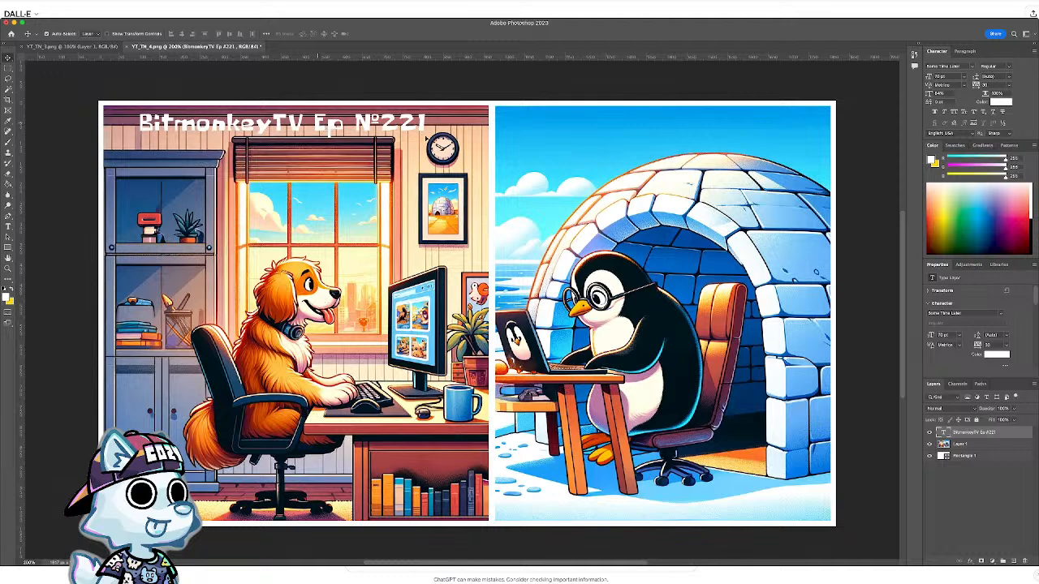
pyautogui.moveTo(518, 126)
pyautogui.mouseDown()
pyautogui.moveTo(545, 124)
pyautogui.moveTo(513, 122)
pyautogui.mouseUp()
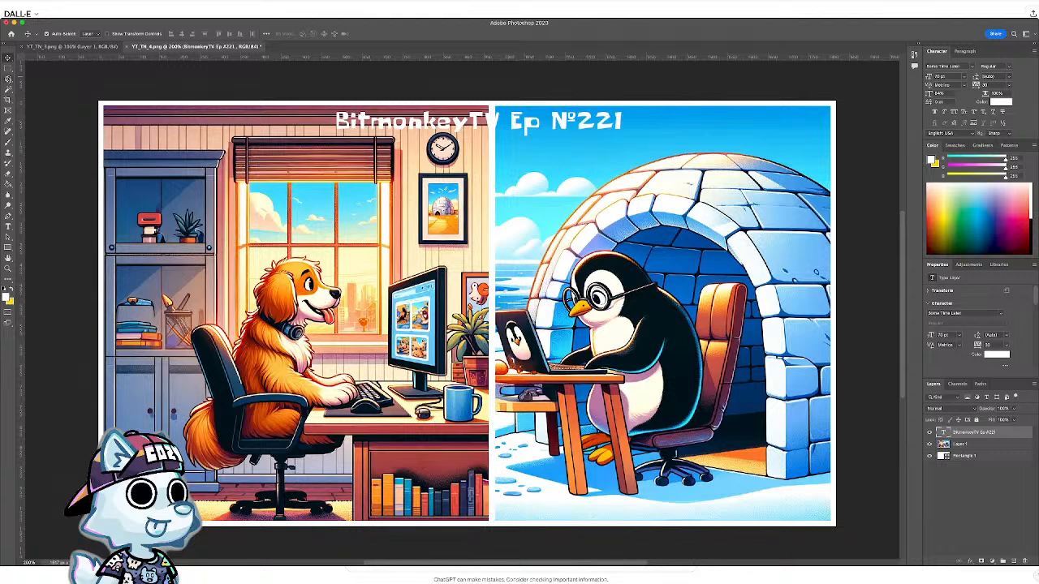
pyautogui.click(8, 228)
pyautogui.click(9, 67)
pyautogui.click(8, 228)
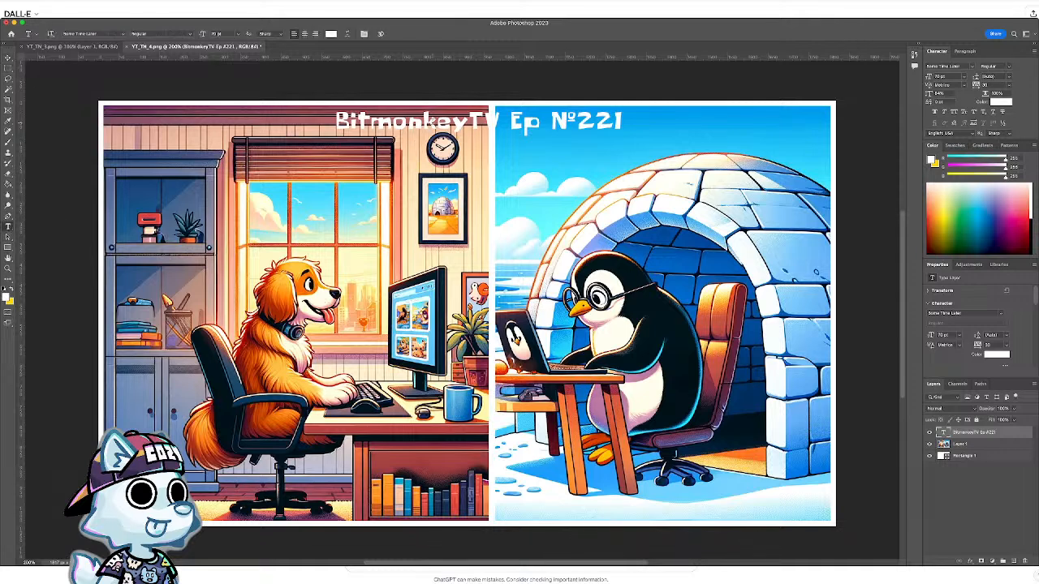
pyautogui.doubleClick(493, 122)
pyautogui.tripleClick(406, 123)
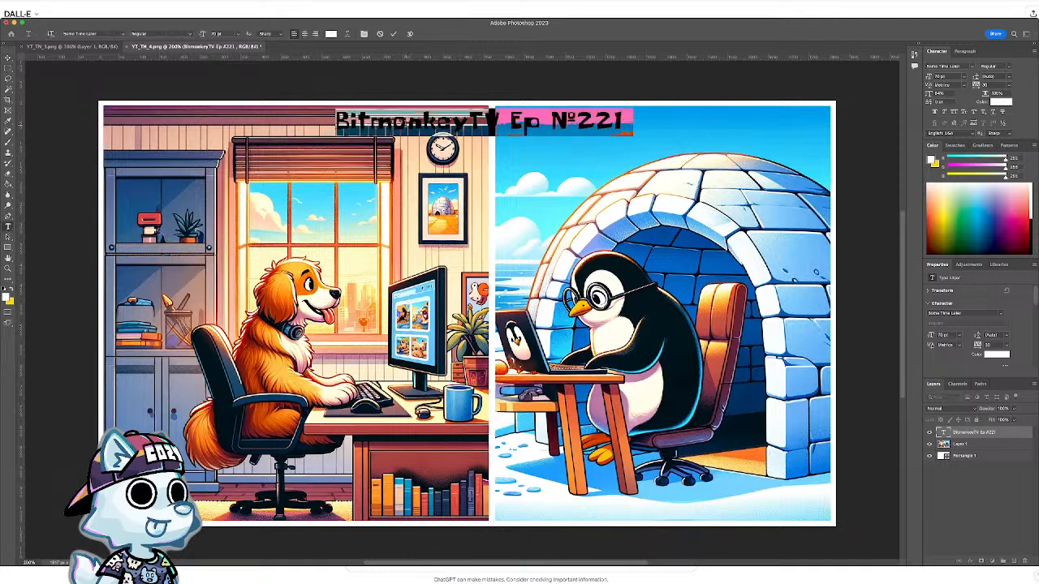
pyautogui.click(394, 77)
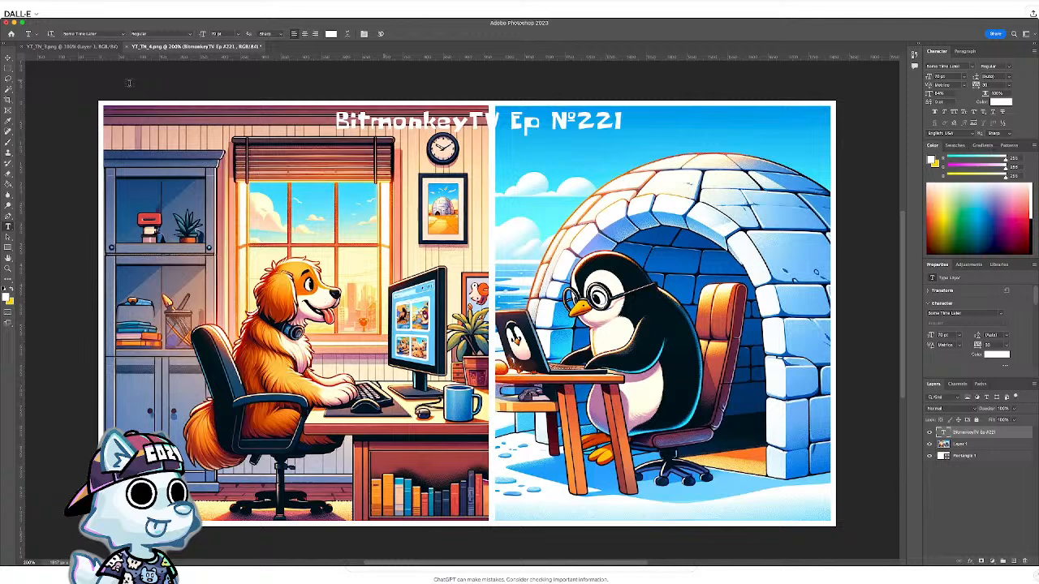
# - Draw a rectangle covering the "BitmonkeyTV Ep Nº221" title at the canvas's upper edge and fill it with orange
pyautogui.click(8, 246)
pyautogui.moveTo(324, 98); pyautogui.dragTo(630, 140)
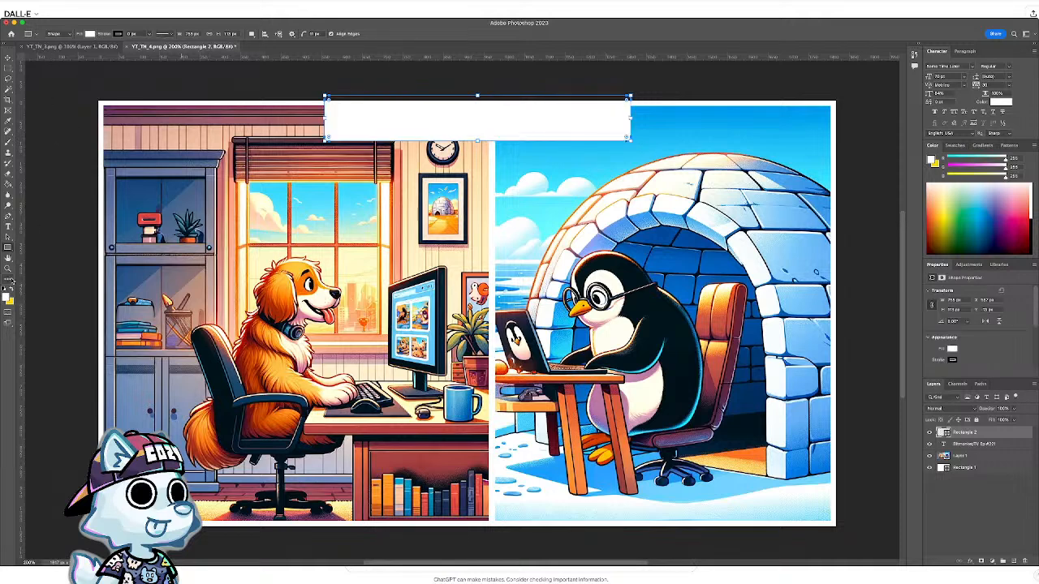
pyautogui.hotkey('alt', 'BackSpace')
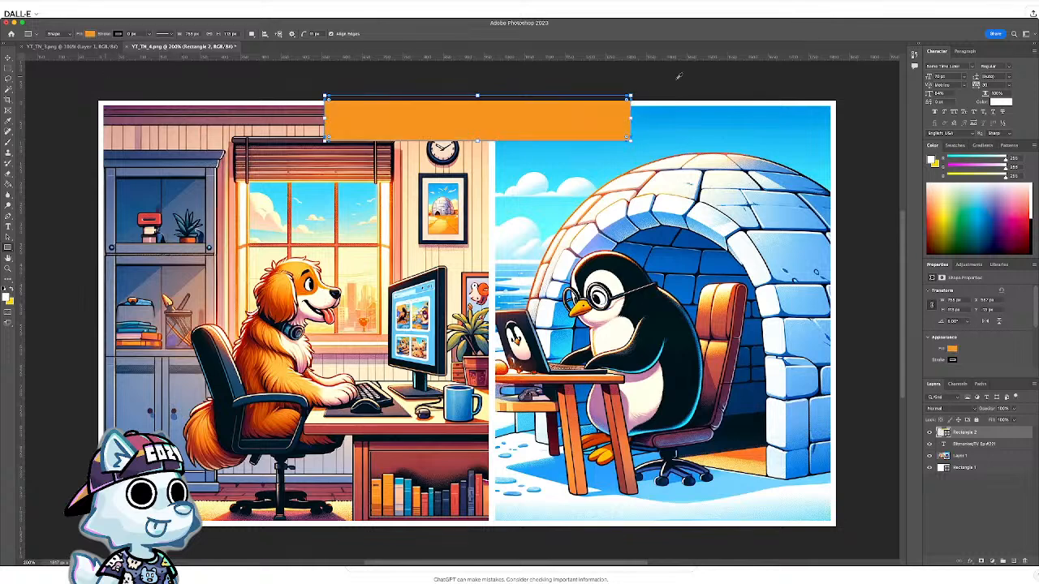
# - Place the orange rectangle beneath the title text layer and shift it slightly upward past the canvas's upper edge
pyautogui.moveTo(977, 427); pyautogui.dragTo(979, 447)
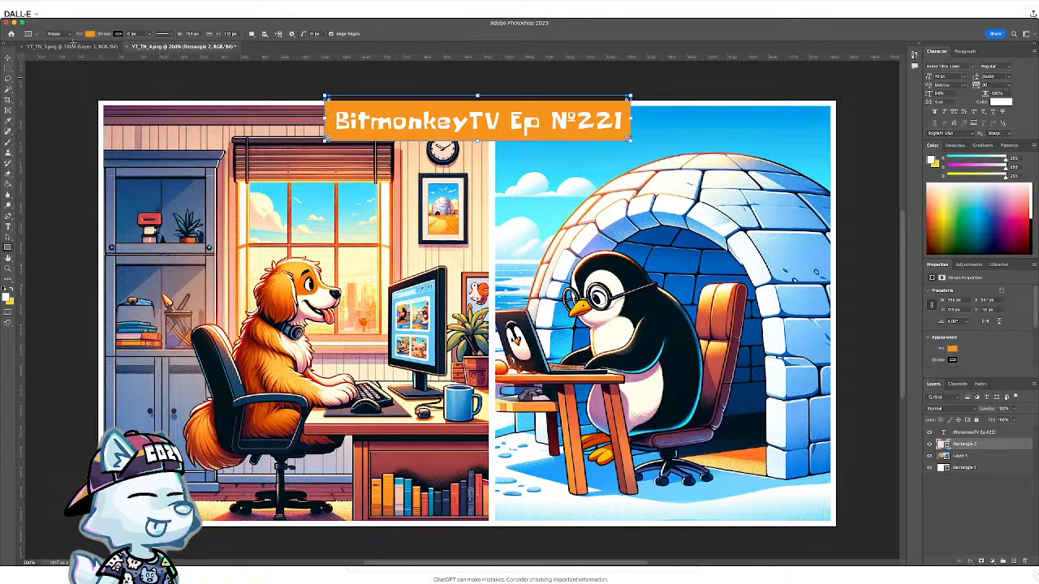
pyautogui.press('v')
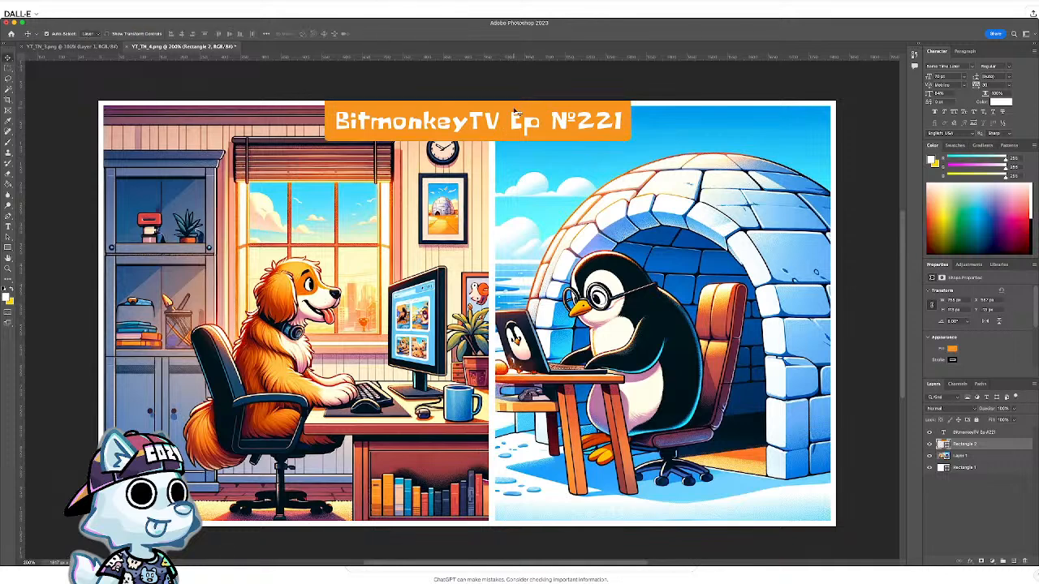
pyautogui.moveTo(512, 107); pyautogui.dragTo(515, 104)
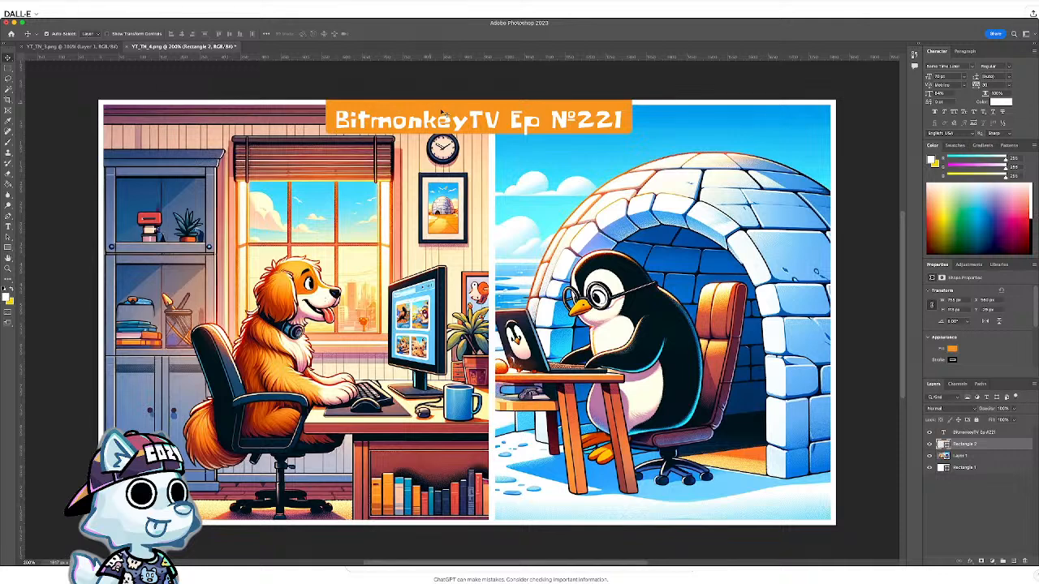
# - Change the fill of the title's backing rectangle to white and deselect its layer
pyautogui.click(951, 349)
pyautogui.click(935, 392)
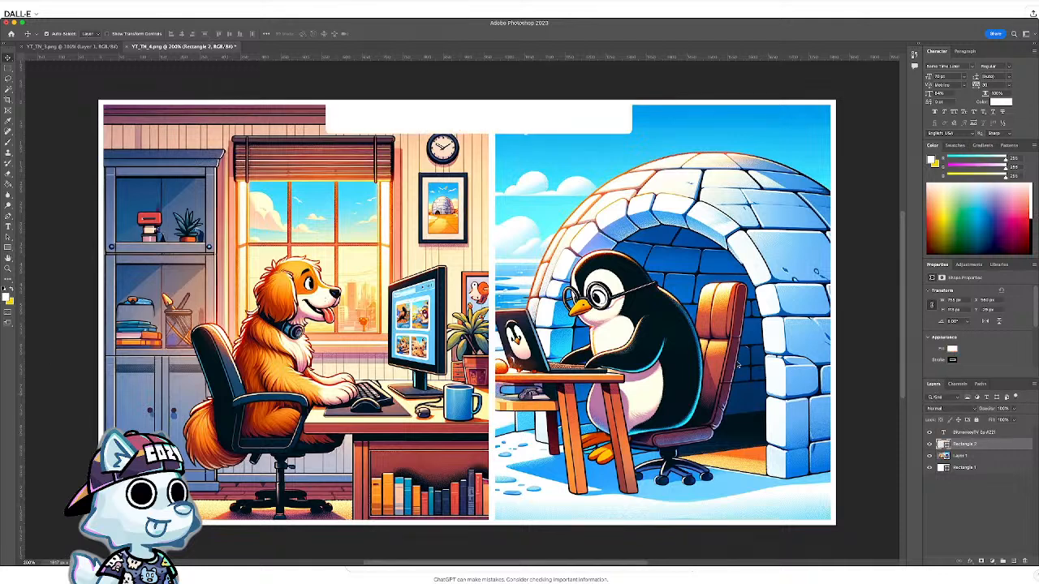
pyautogui.click(992, 524)
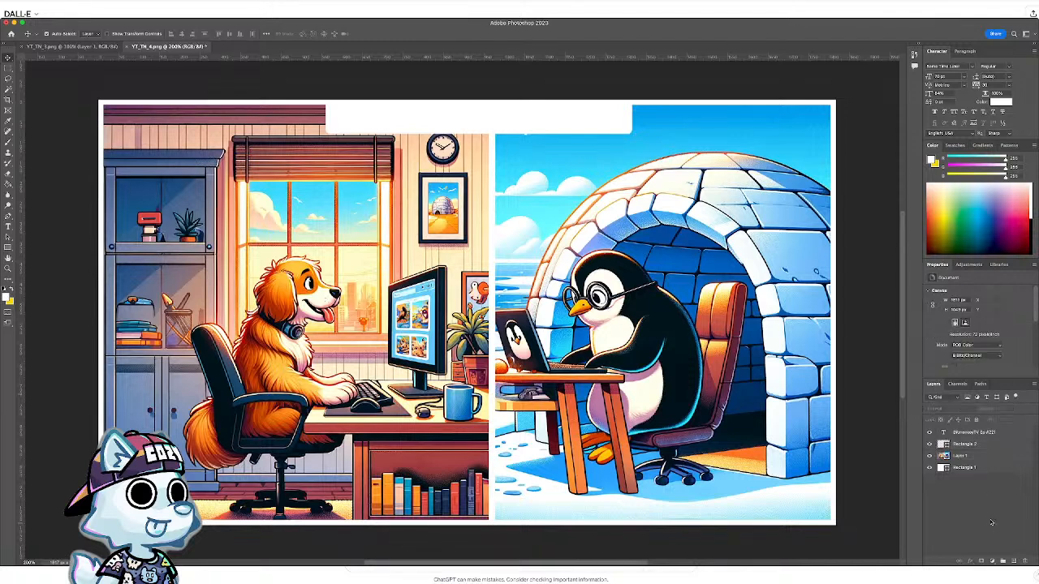
# - Recolour the "BitmonkeyTV Ep Nº221" title text orange
pyautogui.click(973, 433)
pyautogui.press('i')
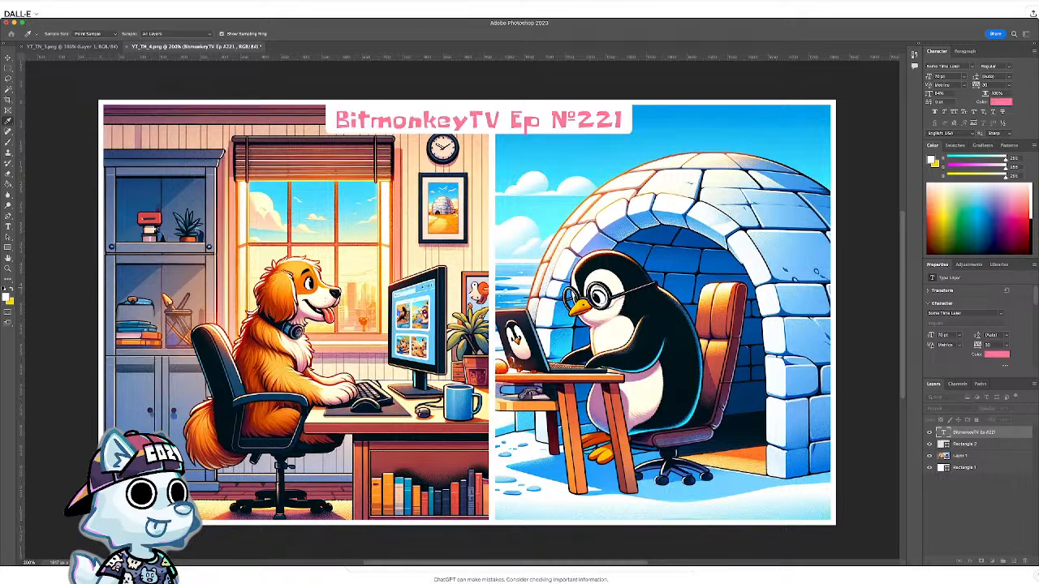
pyautogui.press('Return')
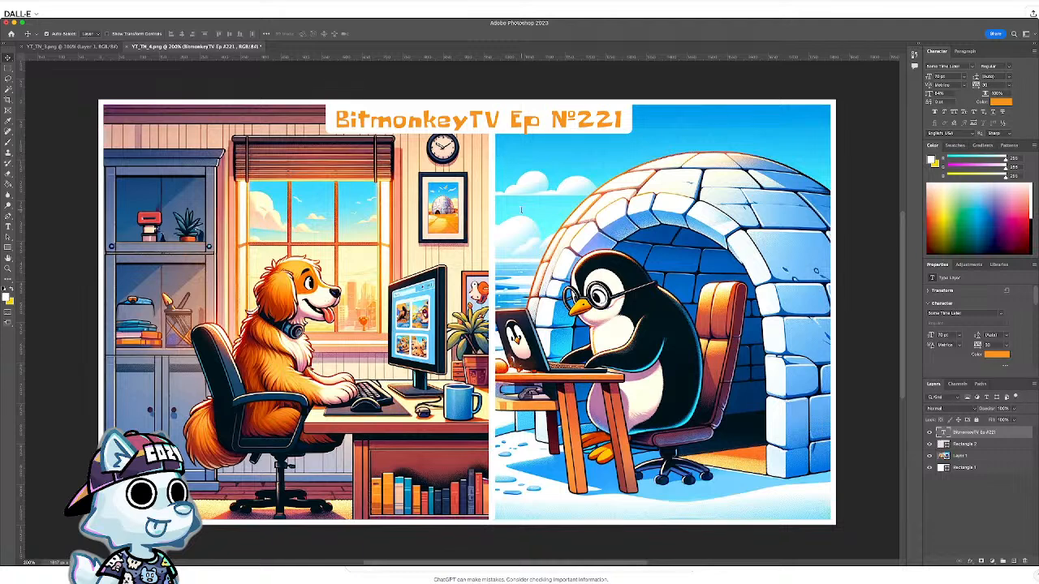
# - Draw a wide white rectangle centred across the canvas's lower edge and set the foreground colour to black
pyautogui.click(9, 247)
pyautogui.moveTo(291, 532); pyautogui.dragTo(714, 496)
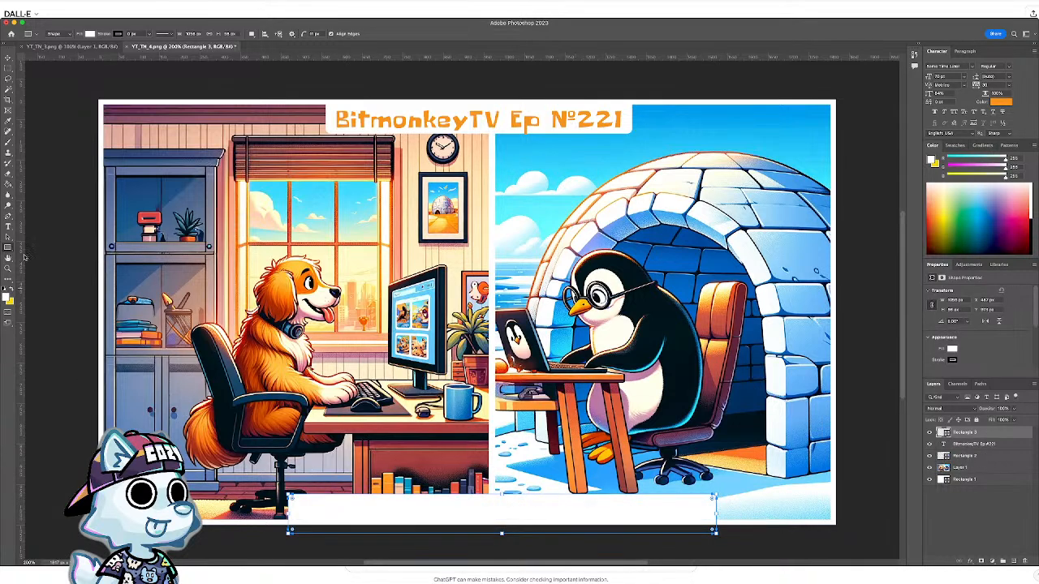
pyautogui.click(12, 290)
pyautogui.click(6, 298)
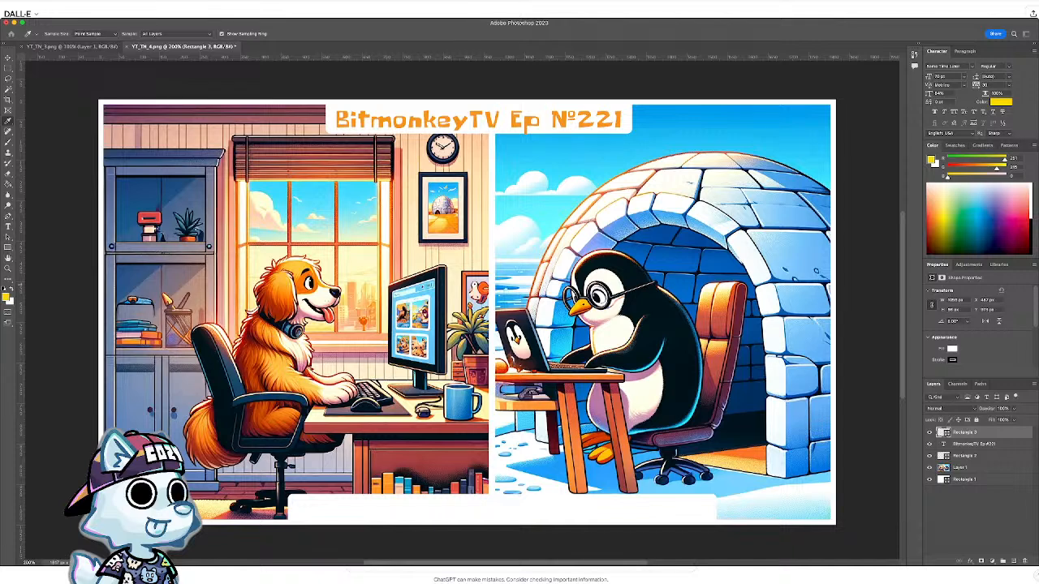
pyautogui.press('Return')
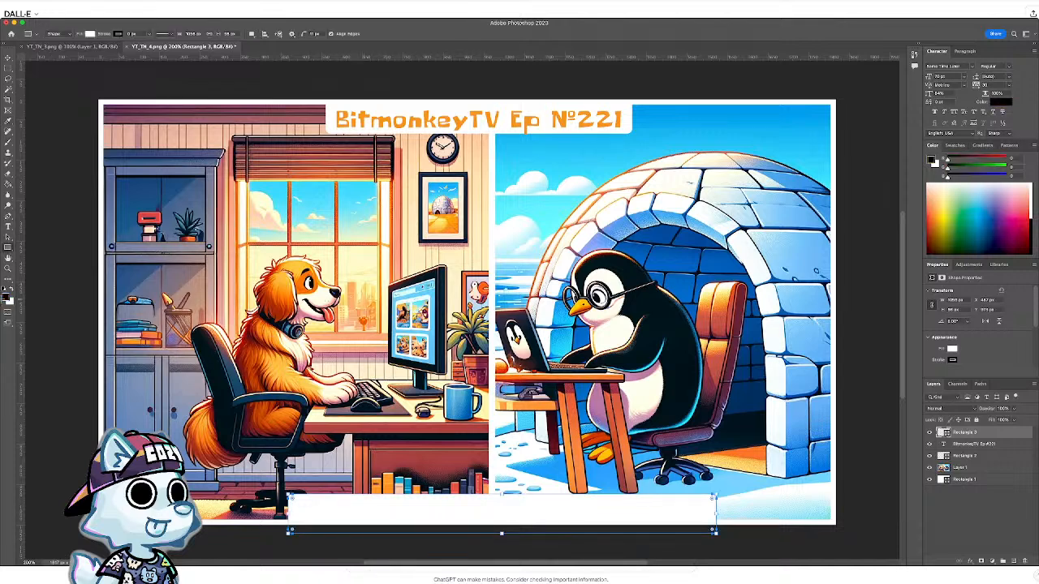
# - Add the black text "VeadoTube & ChatGPT Promting" inside the white rectangle at the canvas's lower edge
pyautogui.click(8, 227)
pyautogui.click(317, 507)
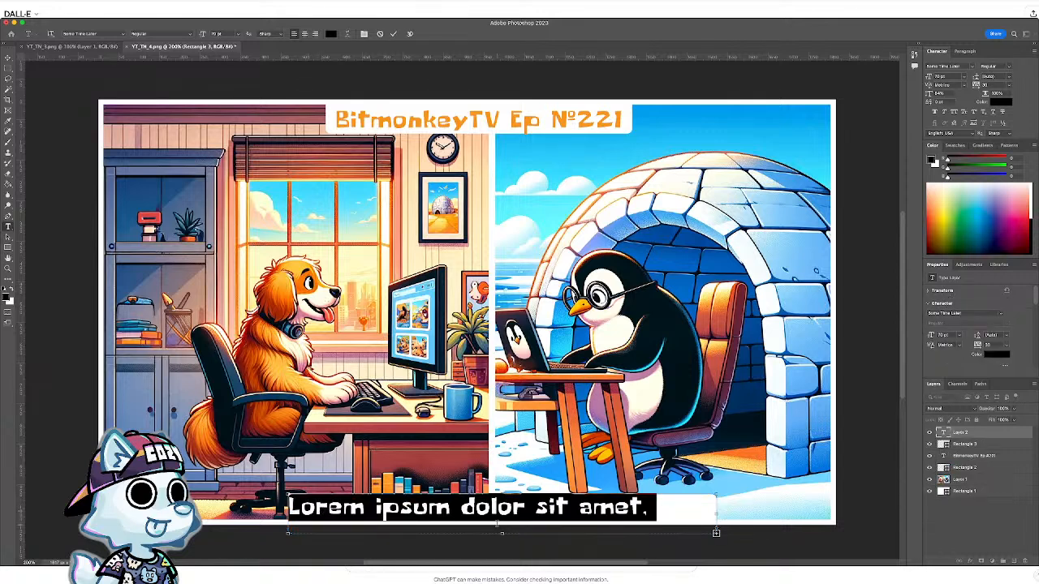
pyautogui.write('VeadoTube')
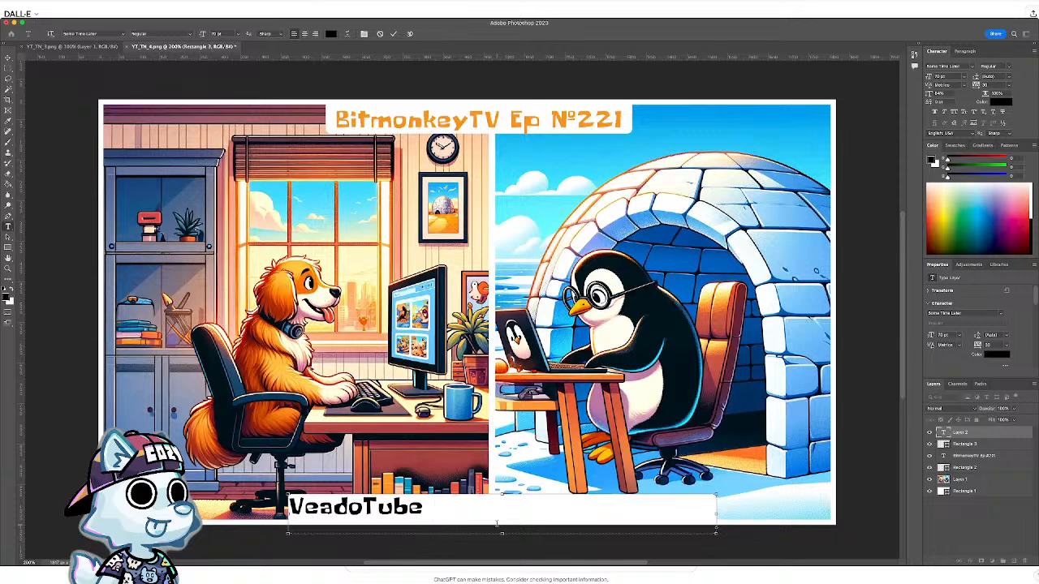
pyautogui.write(' & Chat GPT')
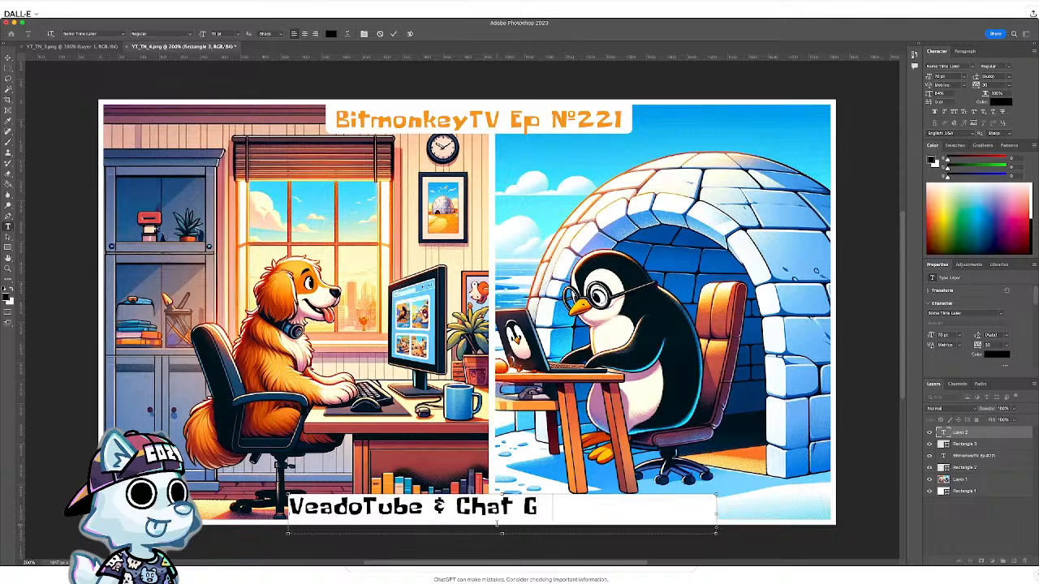
pyautogui.press('BackSpace')
pyautogui.press('BackSpace')
pyautogui.press('BackSpace')
pyautogui.press('BackSpace')
pyautogui.write('GPT Promting')
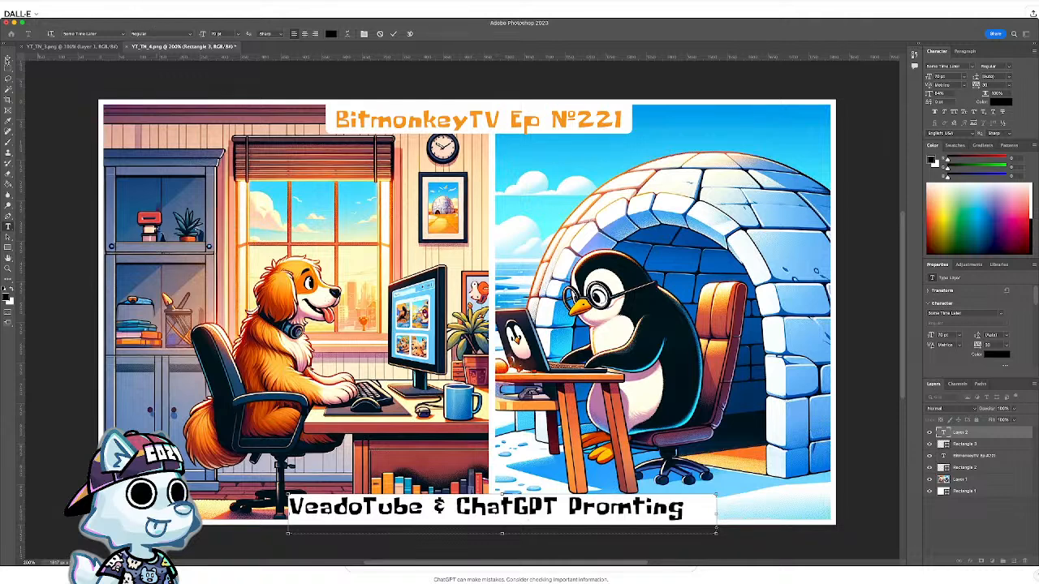
pyautogui.hotkey('ctrl', 'Return')
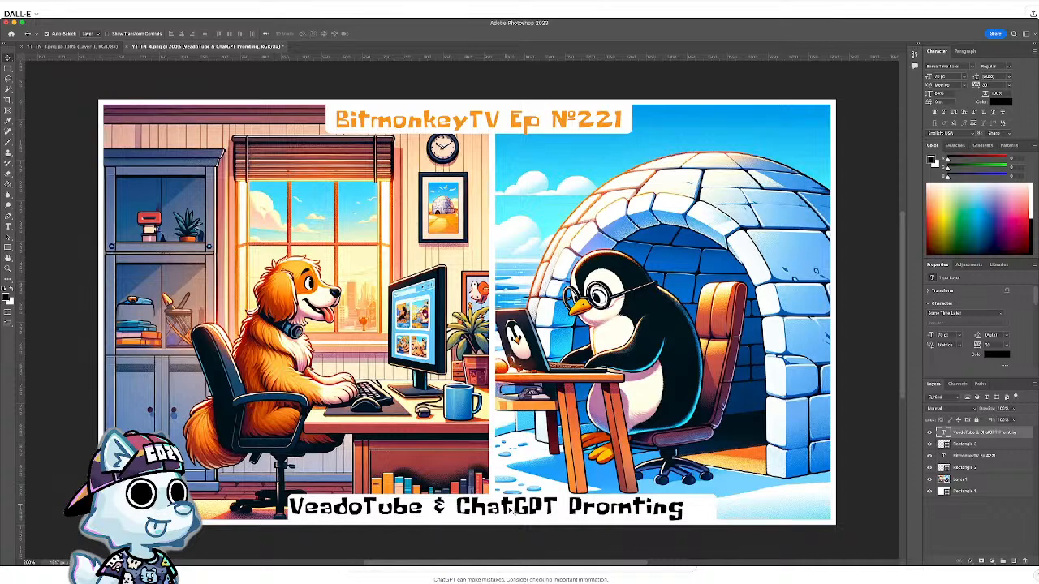
# - Shift the caption text slightly right inside its white rectangle and reorder its words to read "VeadoTube & Promting ChatGPT"
pyautogui.moveTo(511, 510); pyautogui.dragTo(518, 511)
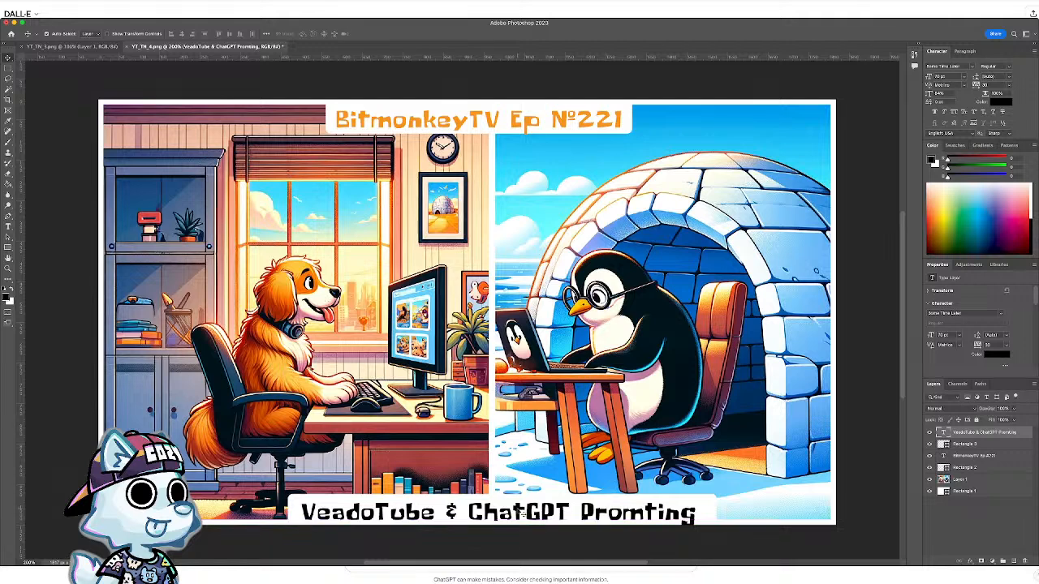
pyautogui.click(8, 227)
pyautogui.doubleClick(526, 513)
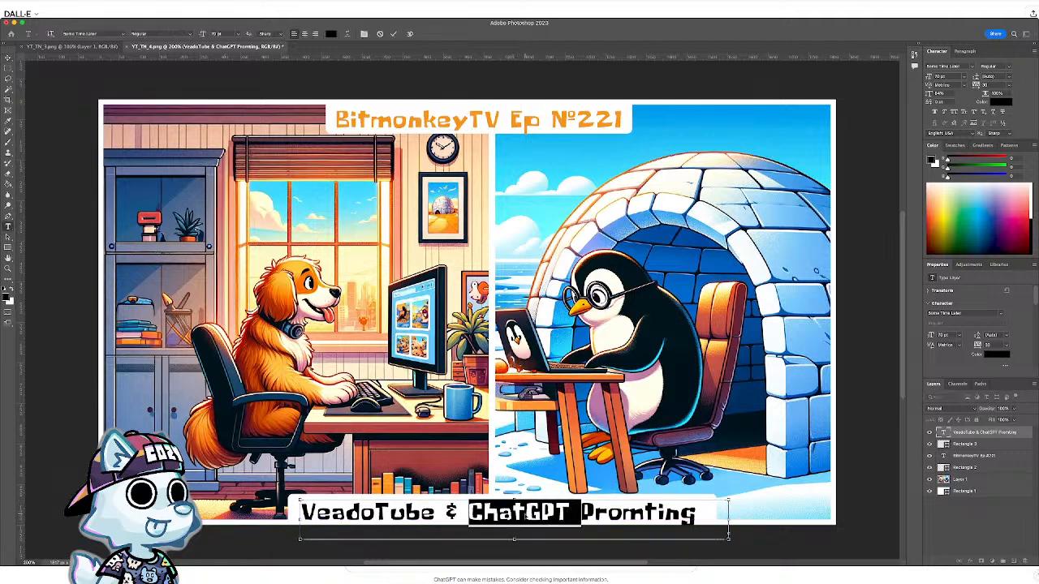
pyautogui.press('BackSpace')
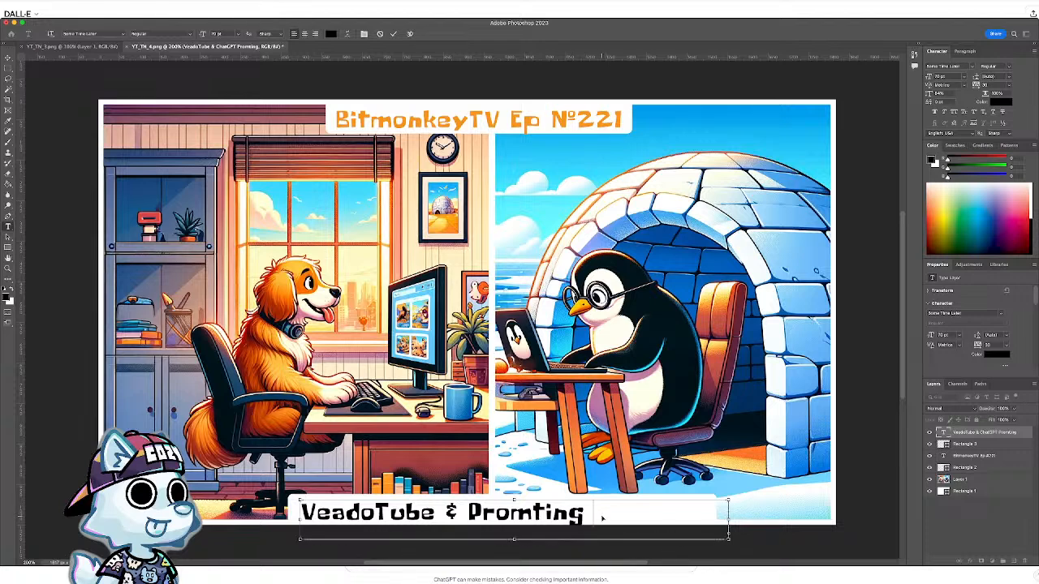
pyautogui.hotkey('ctrl', 'z')
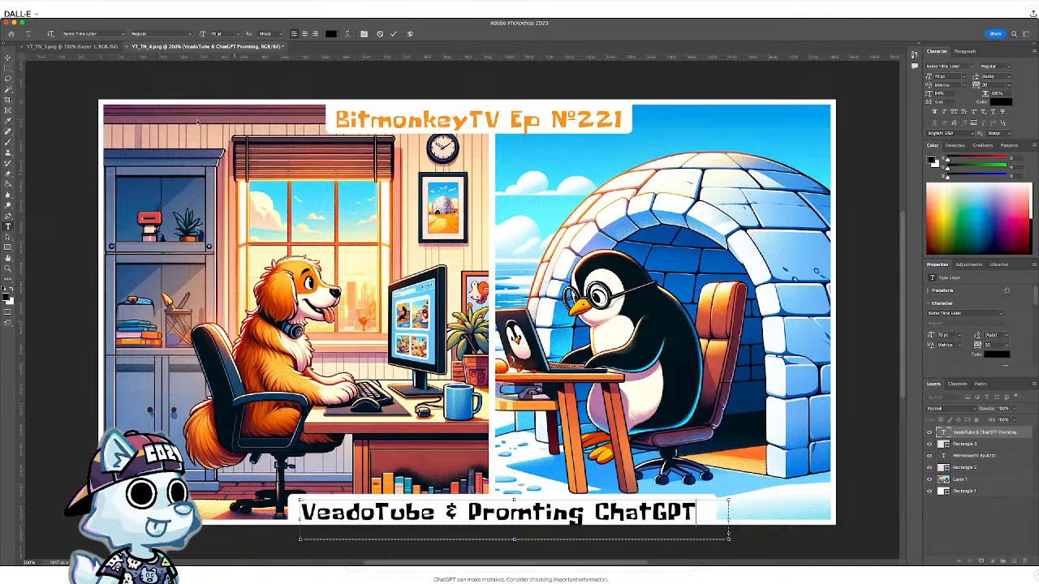
pyautogui.click(8, 58)
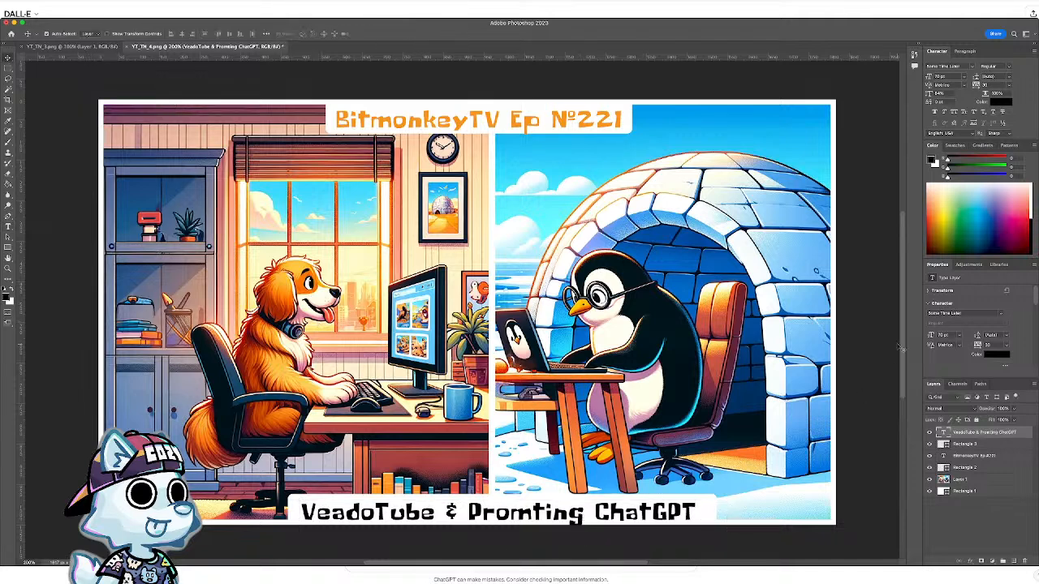
# - Convert the caption text with its rectangle into one smart object, and the title text with its rectangle into another
pyautogui.click(983, 445)
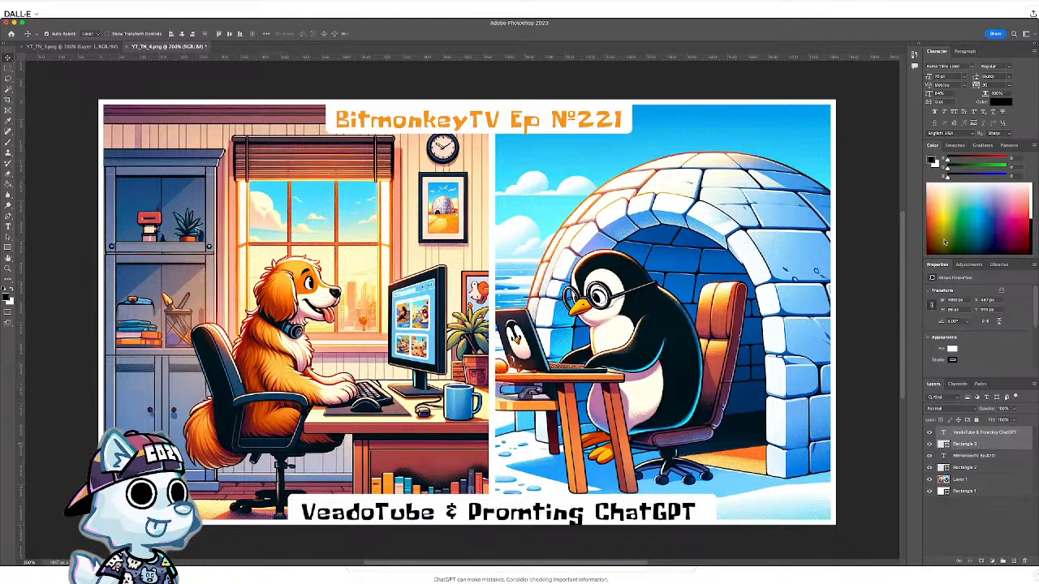
pyautogui.click(951, 322)
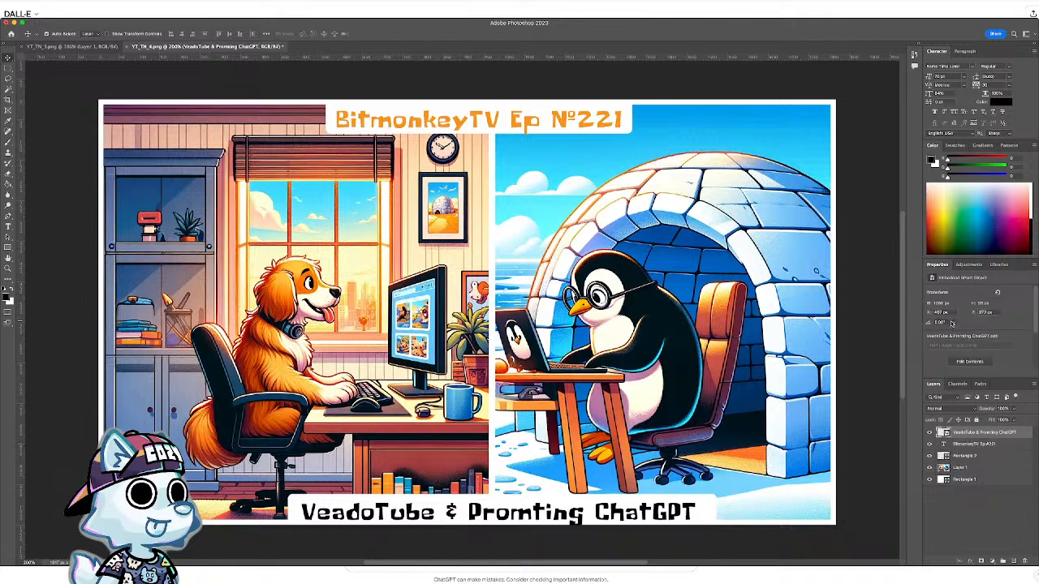
pyautogui.click(963, 445)
pyautogui.keyDown('shift'); pyautogui.click(971, 456); pyautogui.keyUp('shift')
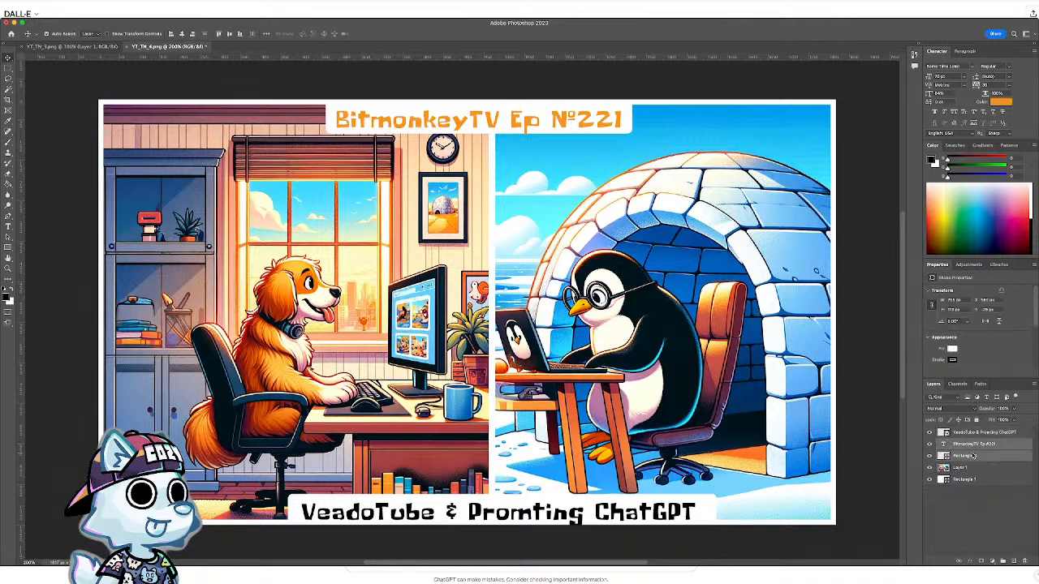
pyautogui.click(940, 321)
pyautogui.click(967, 434)
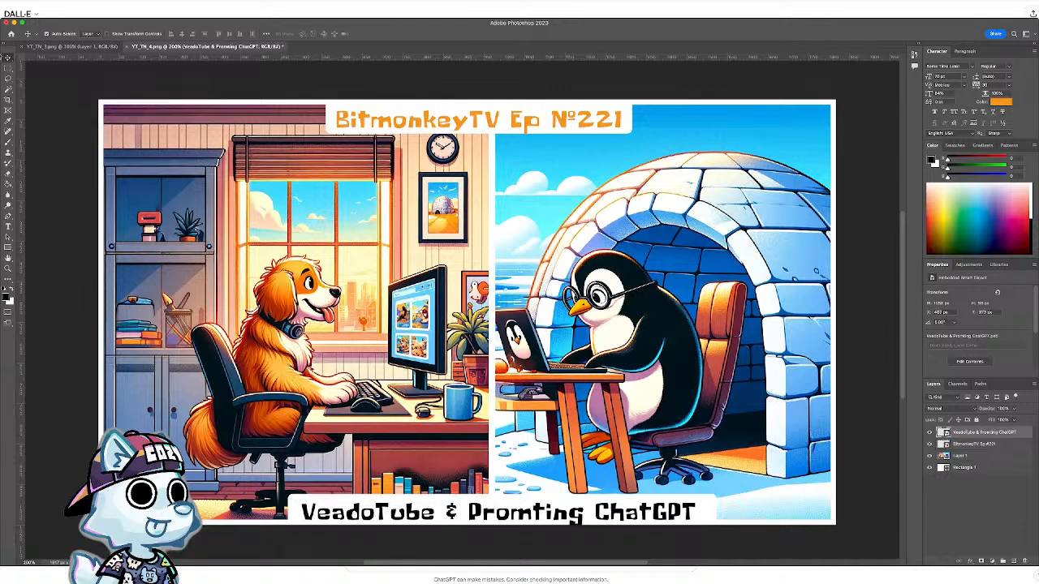
# - Centre the title banner horizontally on the canvas and move the caption banner slightly left along the lower edge
pyautogui.click(487, 124)
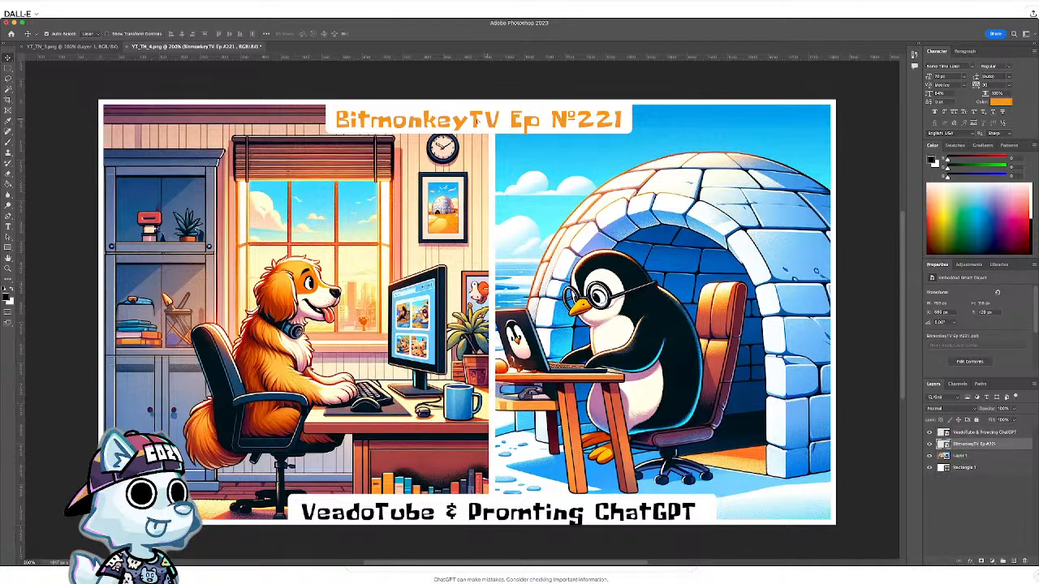
pyautogui.moveTo(502, 122); pyautogui.dragTo(479, 120)
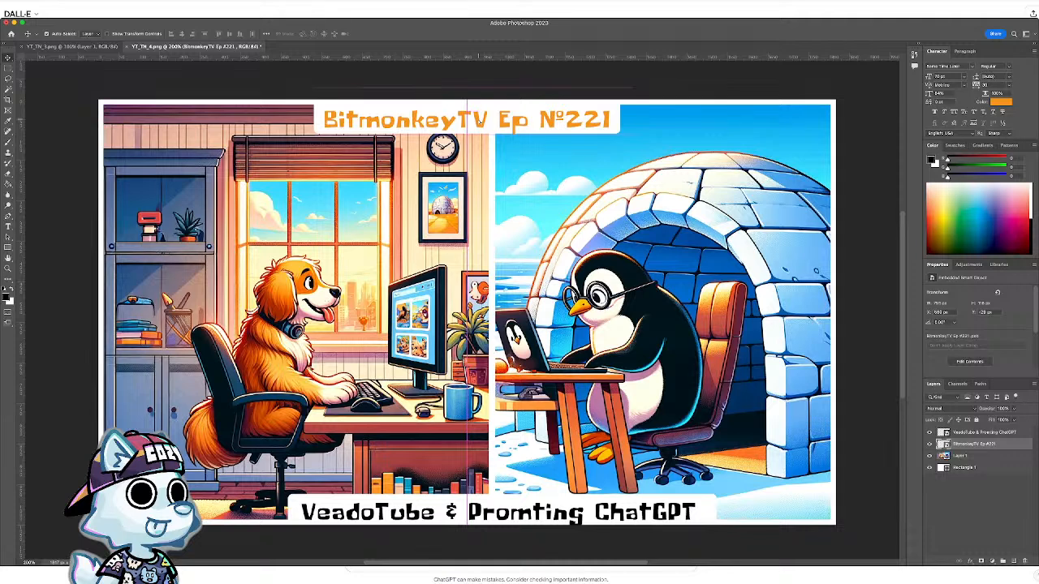
pyautogui.click(970, 456)
pyautogui.click(973, 432)
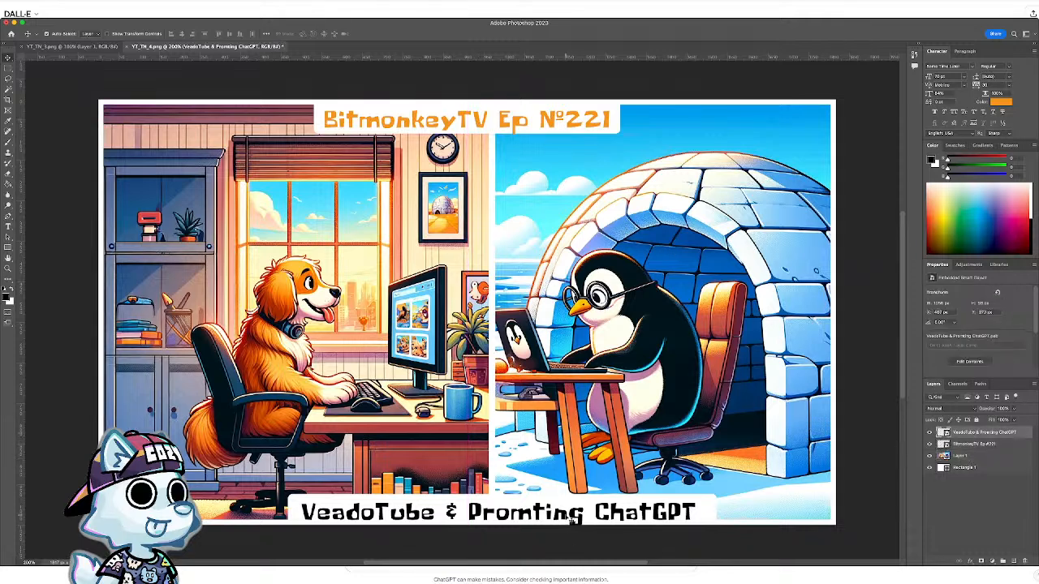
pyautogui.moveTo(571, 519)
pyautogui.mouseDown()
pyautogui.moveTo(552, 520)
pyautogui.moveTo(581, 516)
pyautogui.moveTo(516, 518)
pyautogui.moveTo(554, 520)
pyautogui.mouseUp()
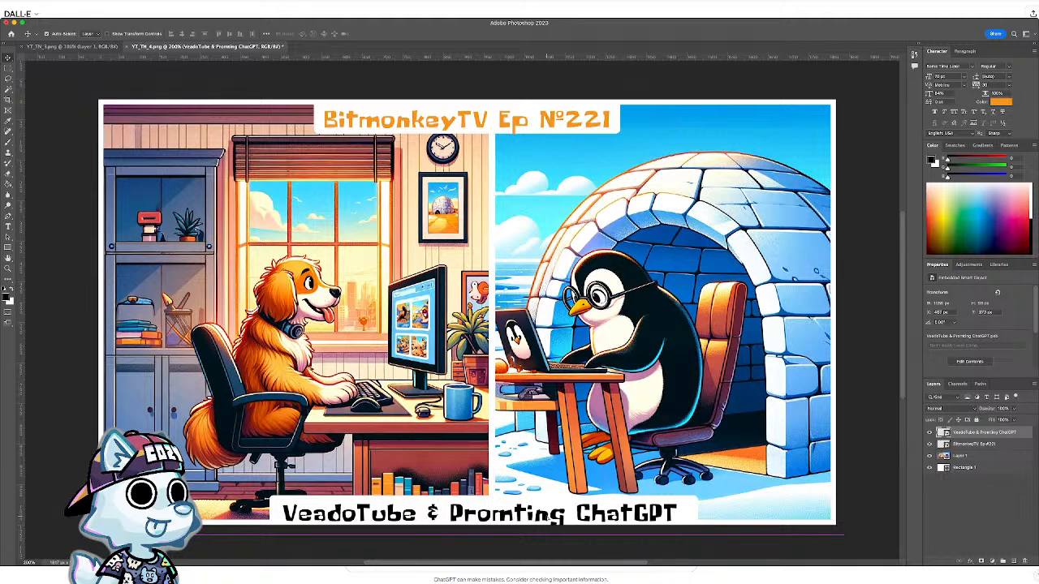
pyautogui.moveTo(559, 519); pyautogui.dragTo(562, 520)
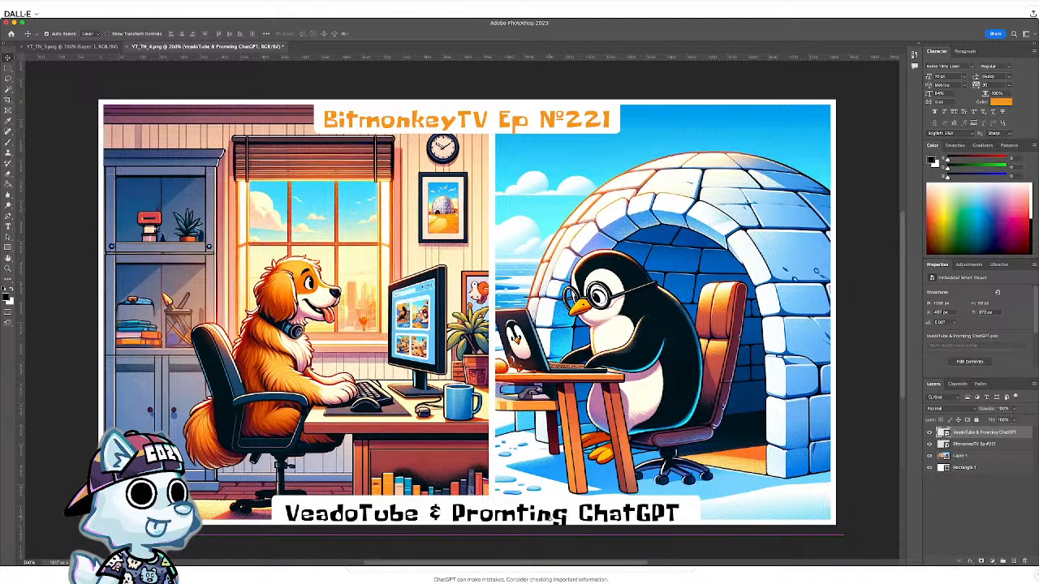
pyautogui.moveTo(551, 516); pyautogui.dragTo(557, 516)
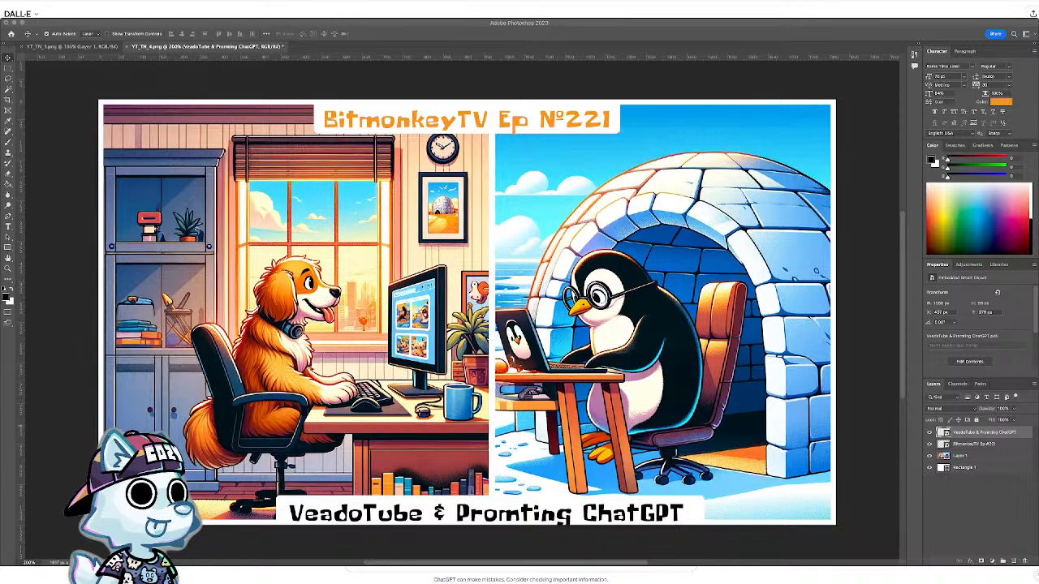
# - Switch to OBS Studio and choose the display captured by the macOS Screen Capture source
pyautogui.moveTo(305, 442)
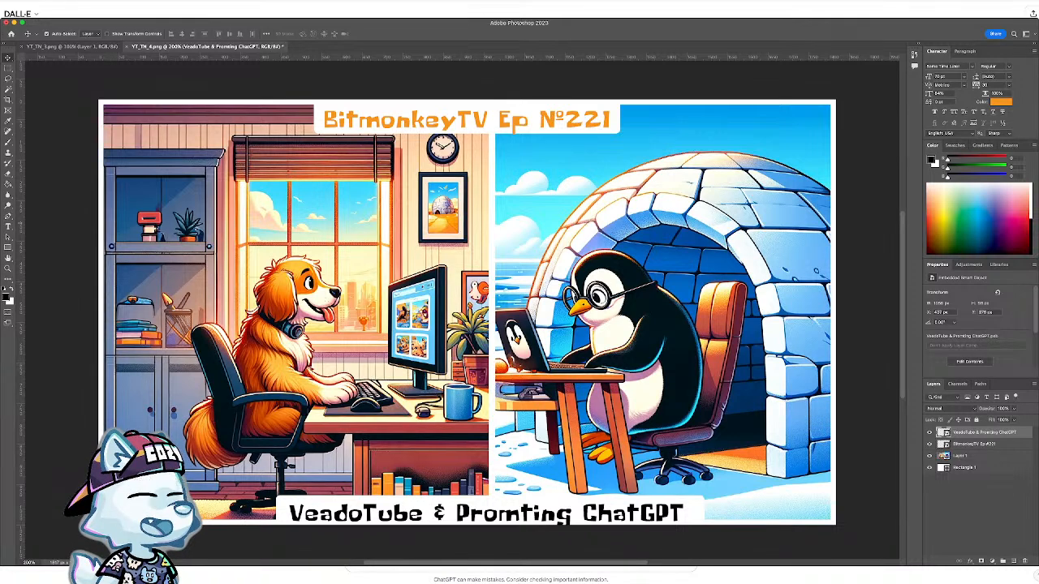
pyautogui.press('super+Tab')
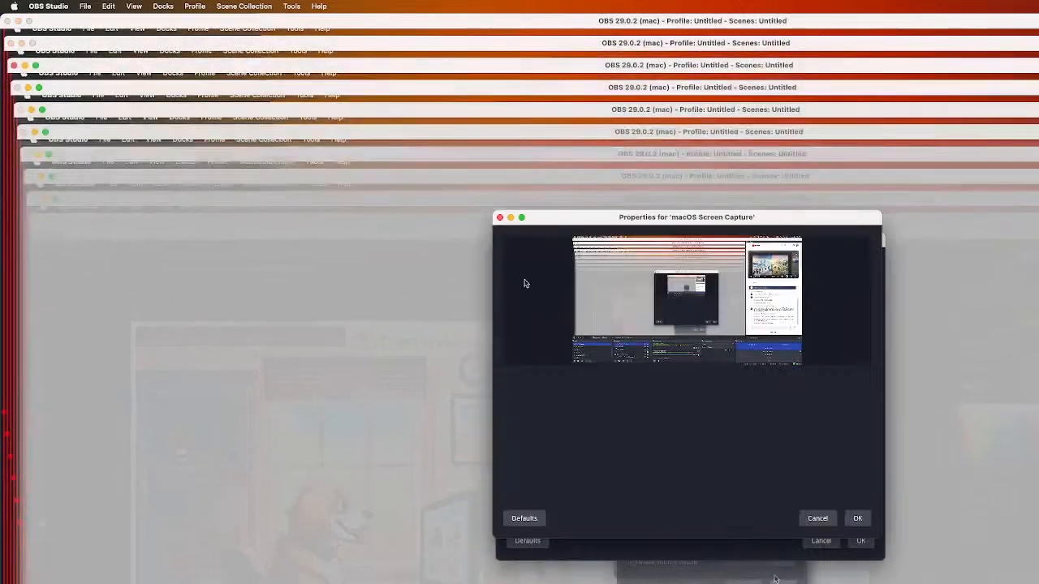
pyautogui.click(670, 406)
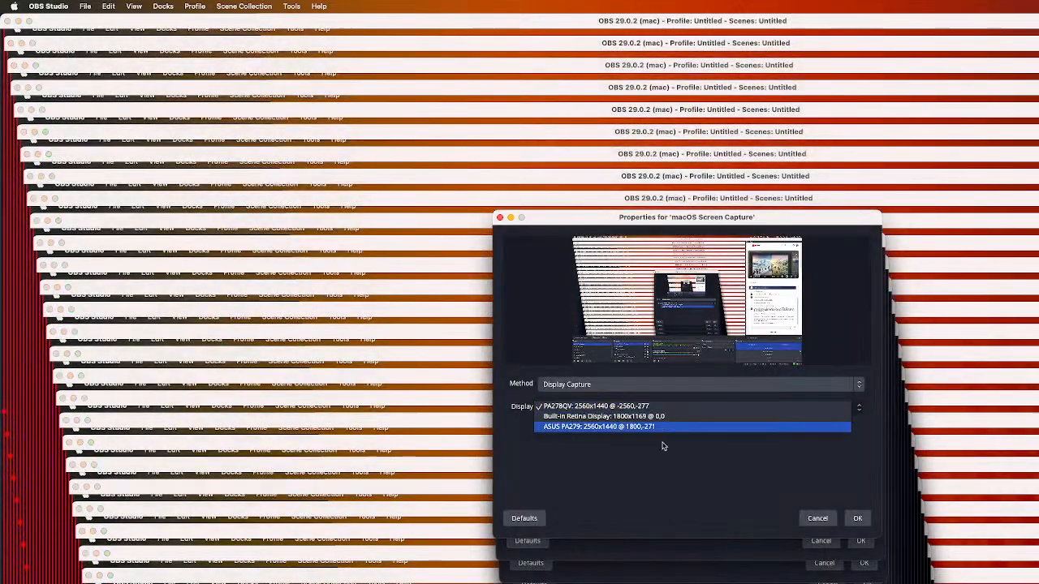
pyautogui.click(636, 406)
pyautogui.click(635, 384)
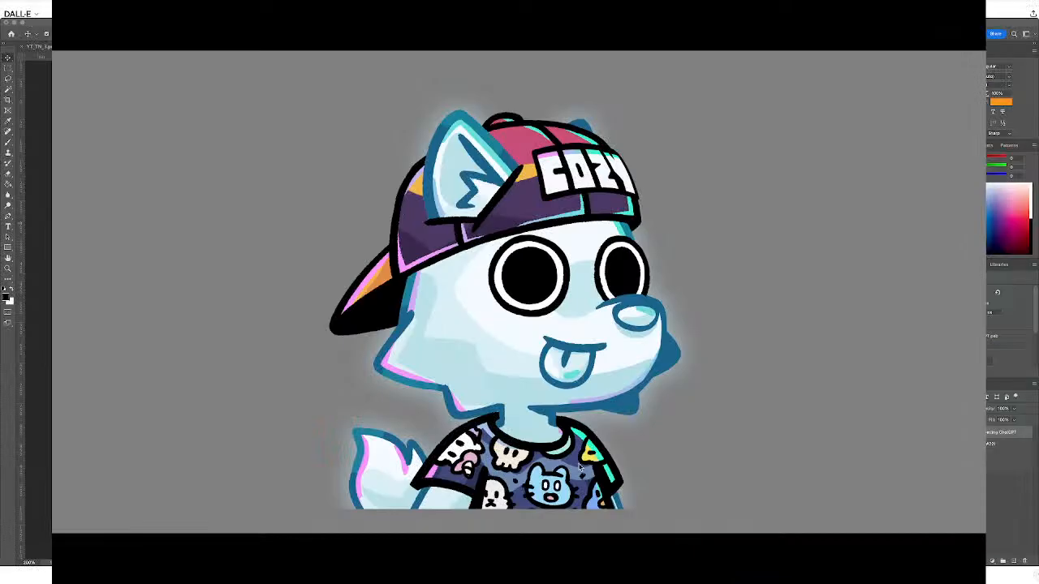
# - In veadotube mini's display settings, cycle the avatar background repeatedly through green, blue and pink, ending on grey
pyautogui.moveTo(528, 469)
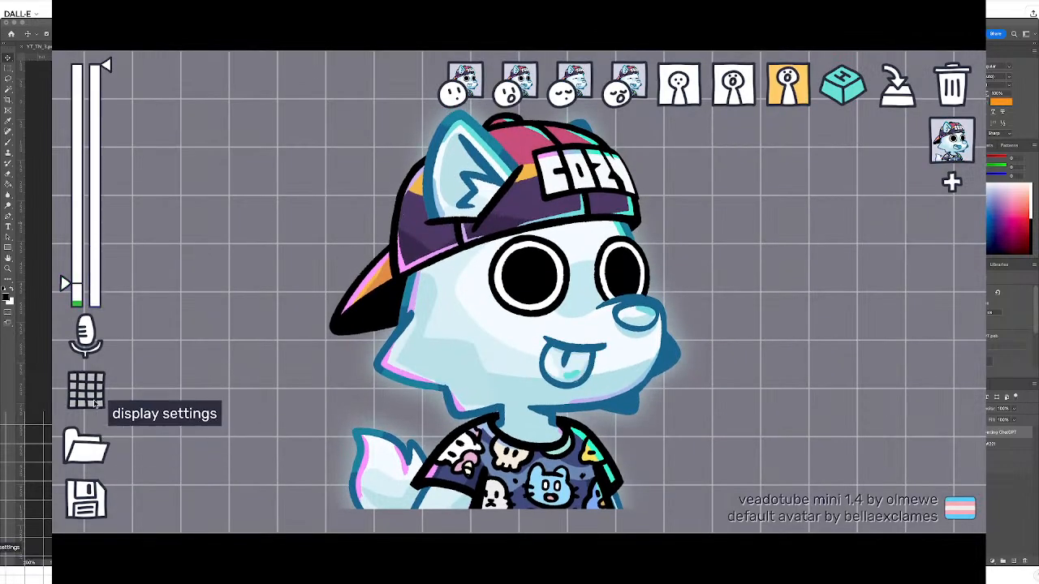
pyautogui.click(86, 391)
pyautogui.click(174, 349)
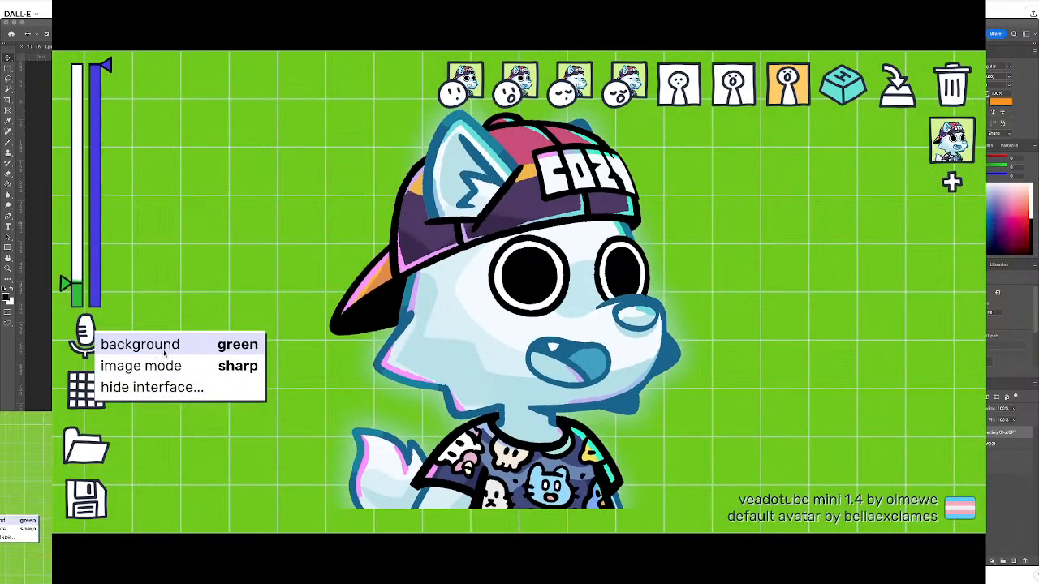
pyautogui.click(176, 350)
pyautogui.click(176, 351)
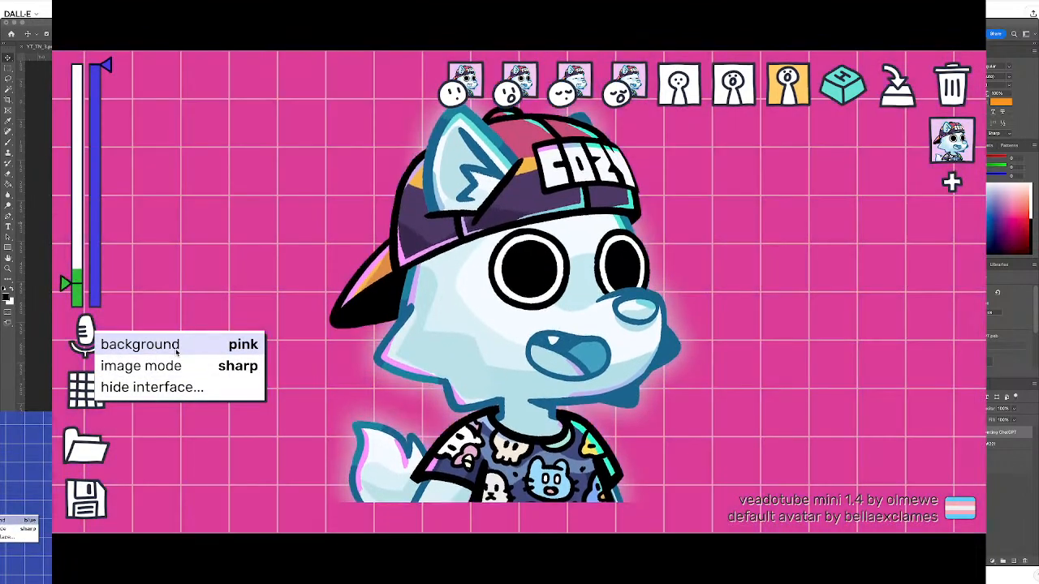
pyautogui.click(176, 351)
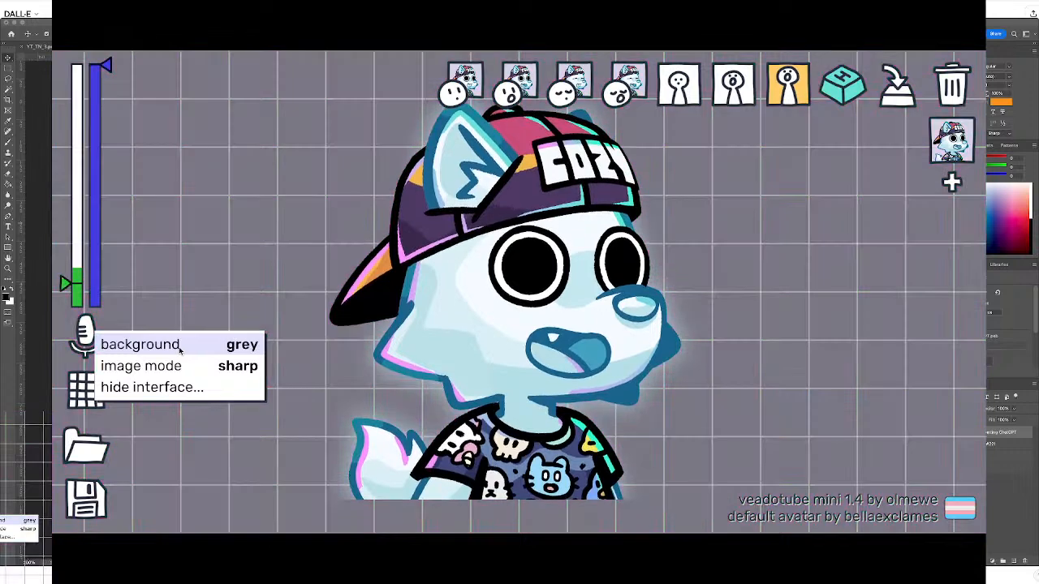
pyautogui.click(178, 349)
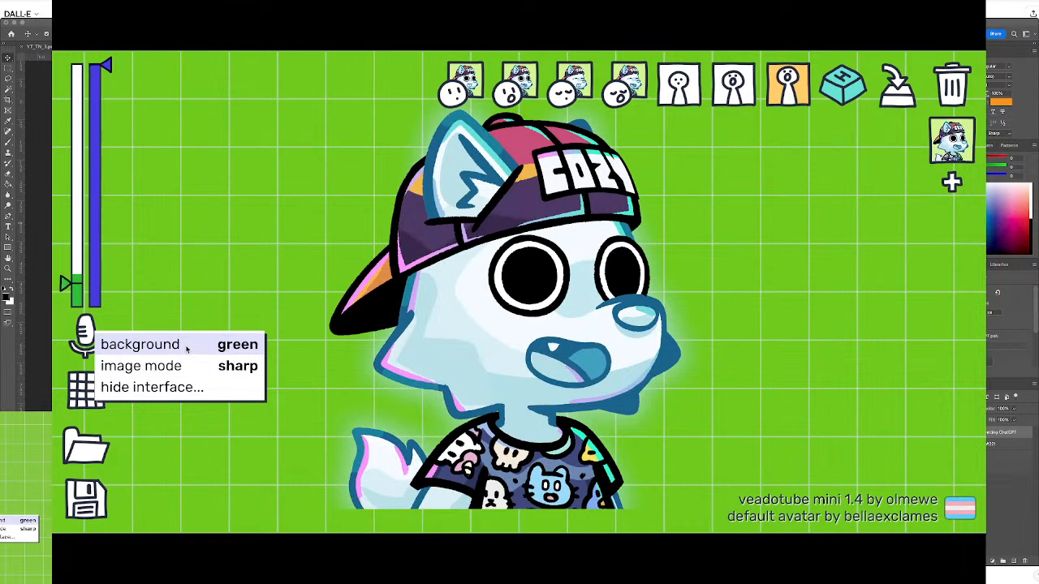
pyautogui.click(187, 348)
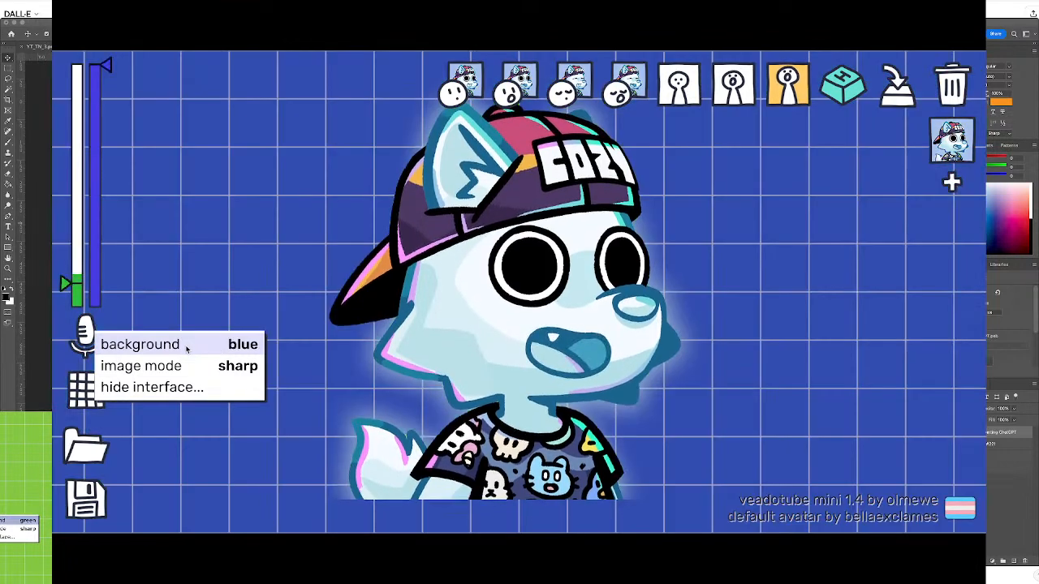
pyautogui.click(187, 347)
pyautogui.click(186, 347)
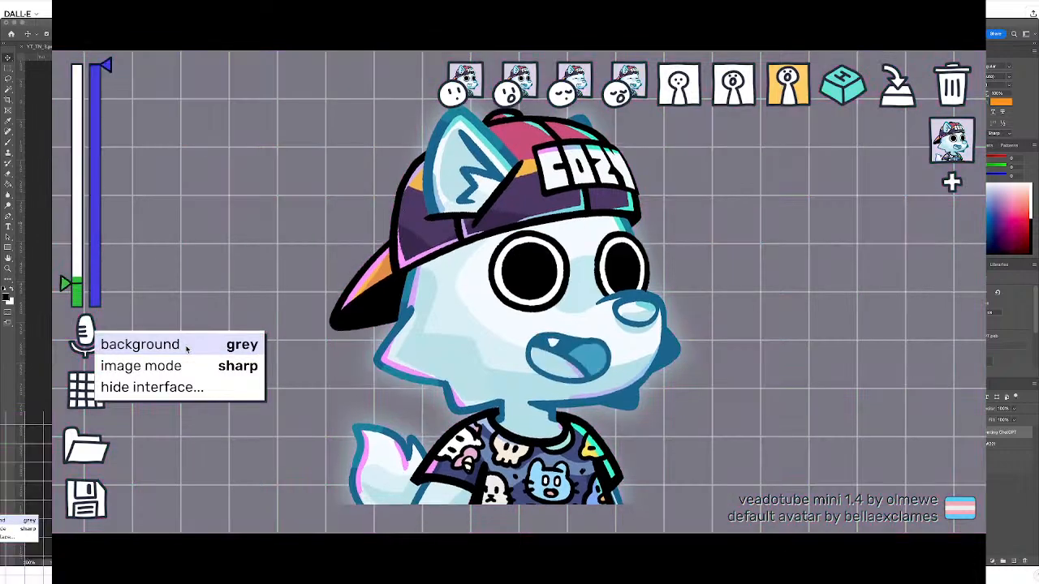
pyautogui.click(186, 347)
pyautogui.click(187, 347)
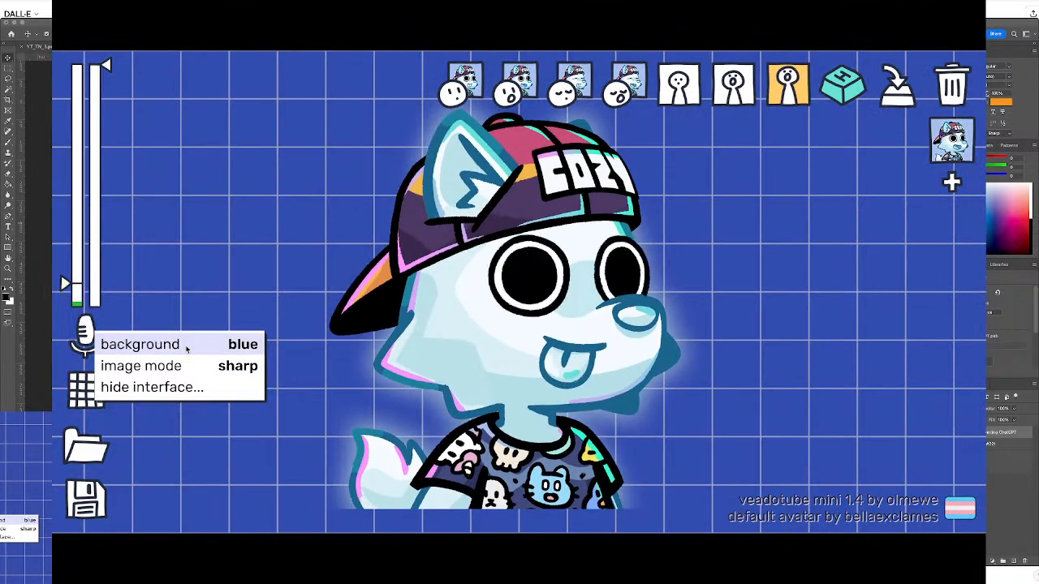
pyautogui.click(187, 347)
pyautogui.click(187, 347)
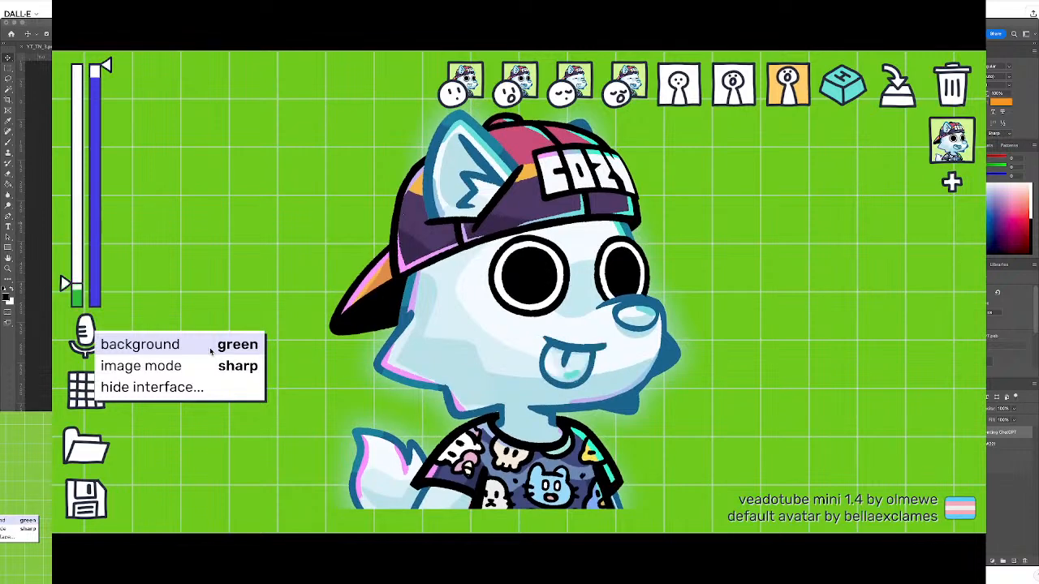
pyautogui.click(154, 387)
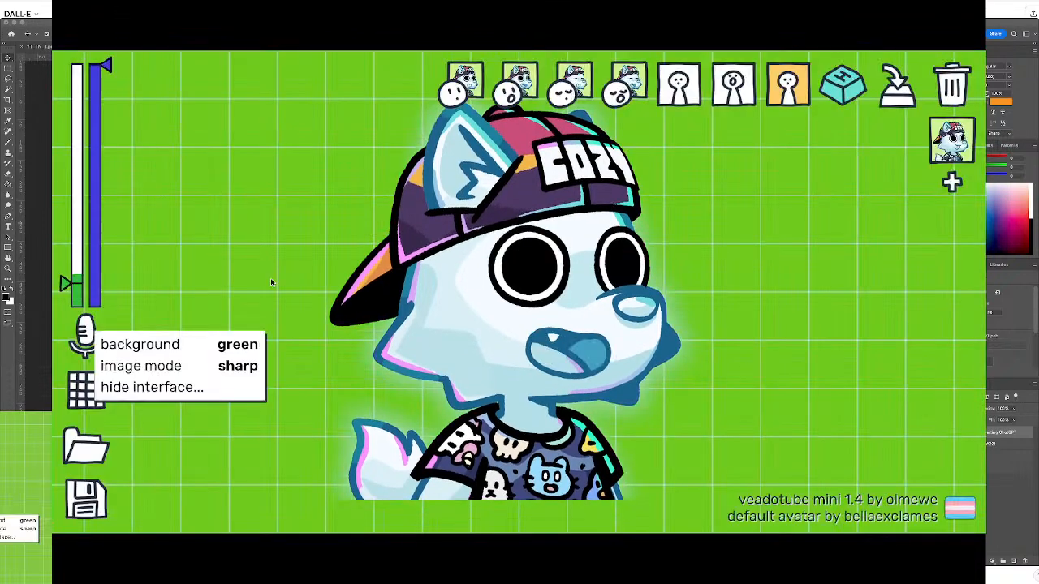
pyautogui.click(200, 347)
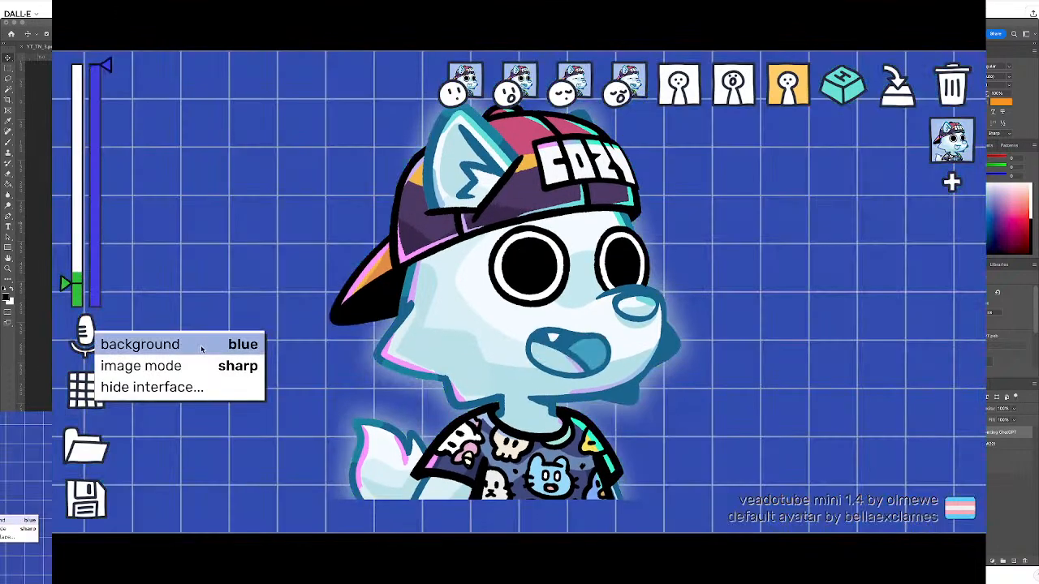
pyautogui.click(201, 347)
pyautogui.click(202, 347)
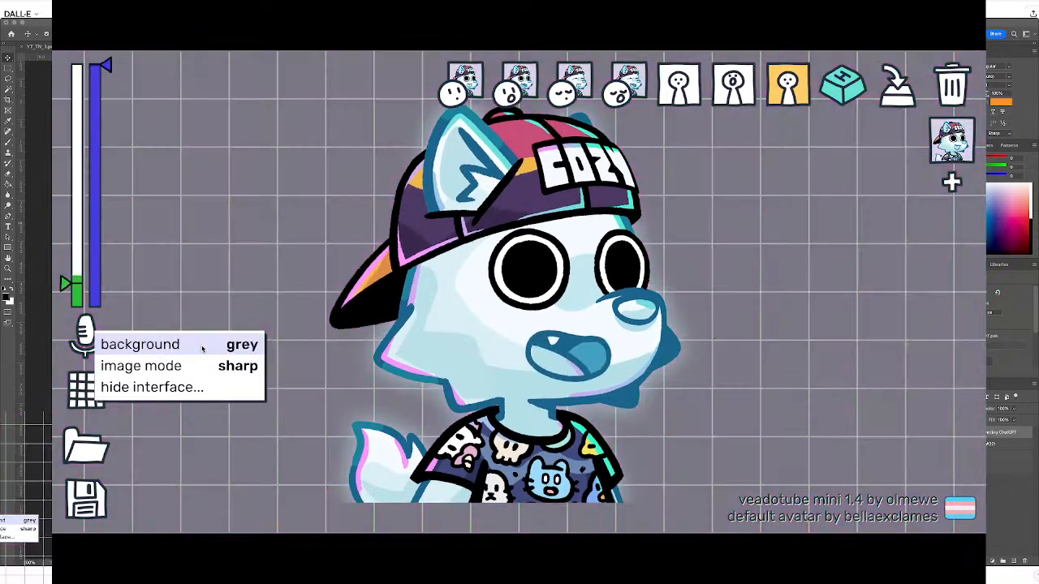